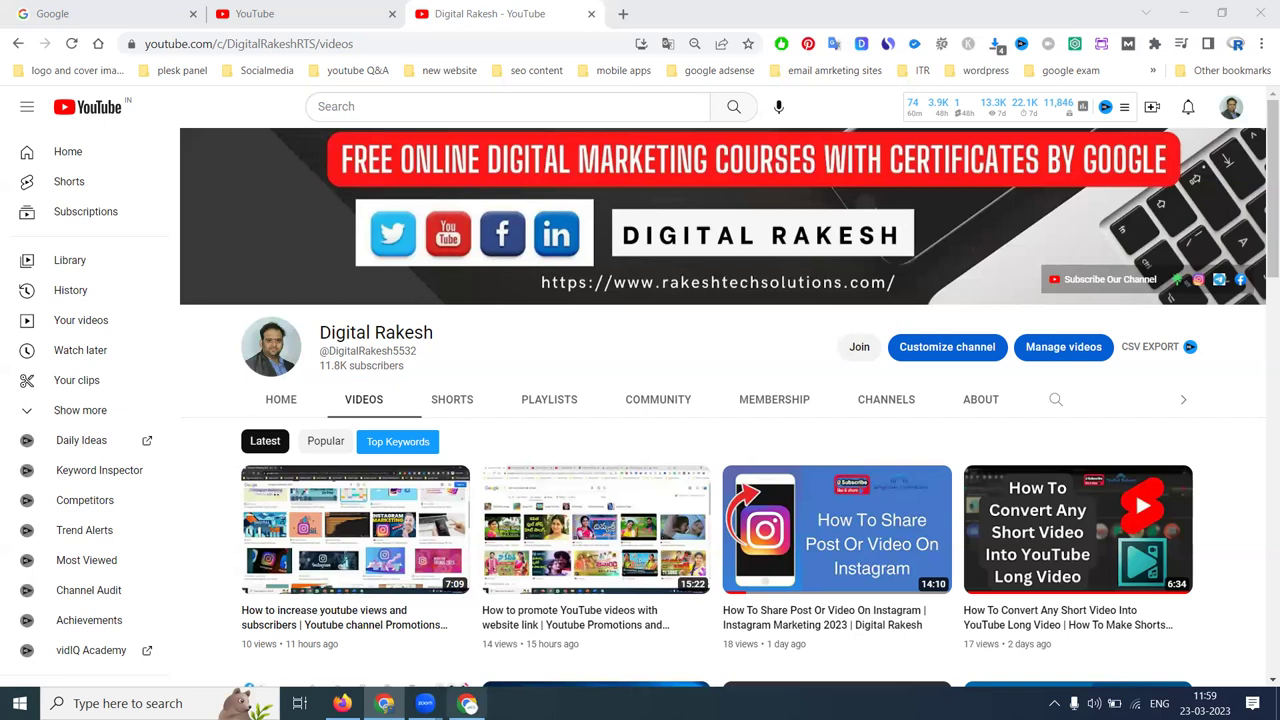
# - Bring the Chrome window holding the CCTV project tabs to the front
pyautogui.click(467, 703)
# - Open the Kompally CCTV installation services page and scroll to its introduction
pyautogui.click(193, 6)
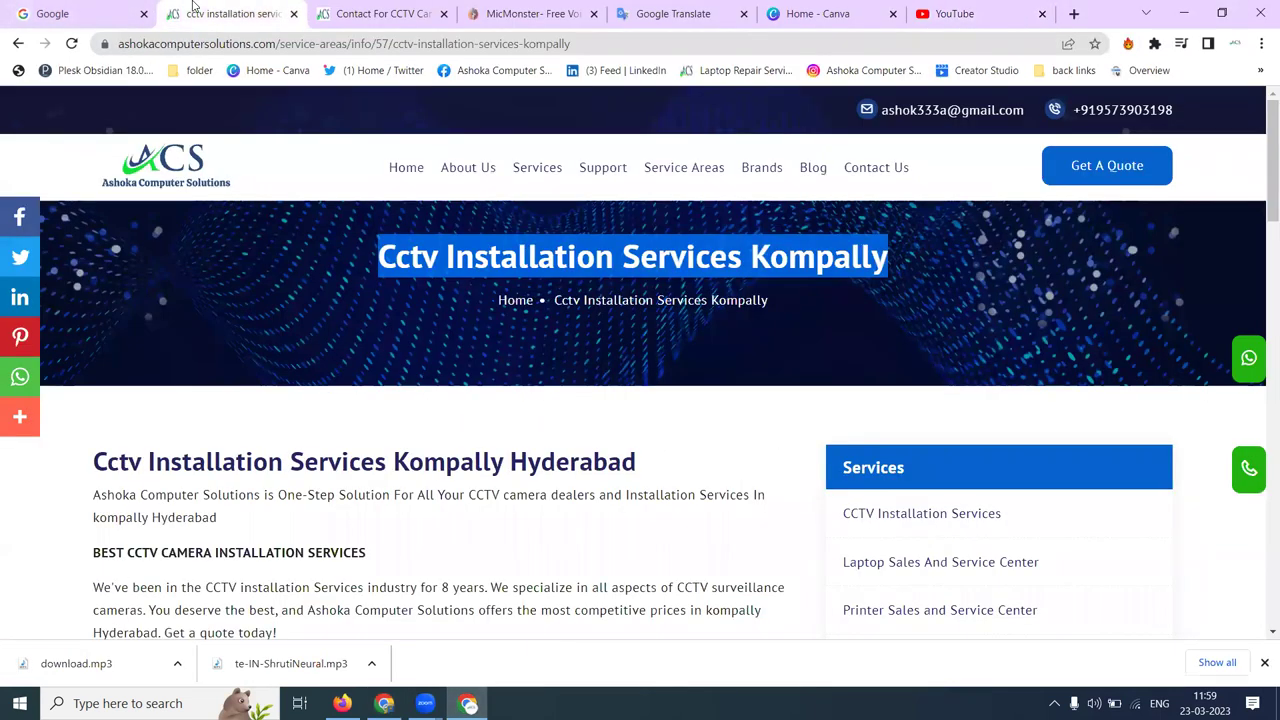
pyautogui.scroll(-2, 417, 185)
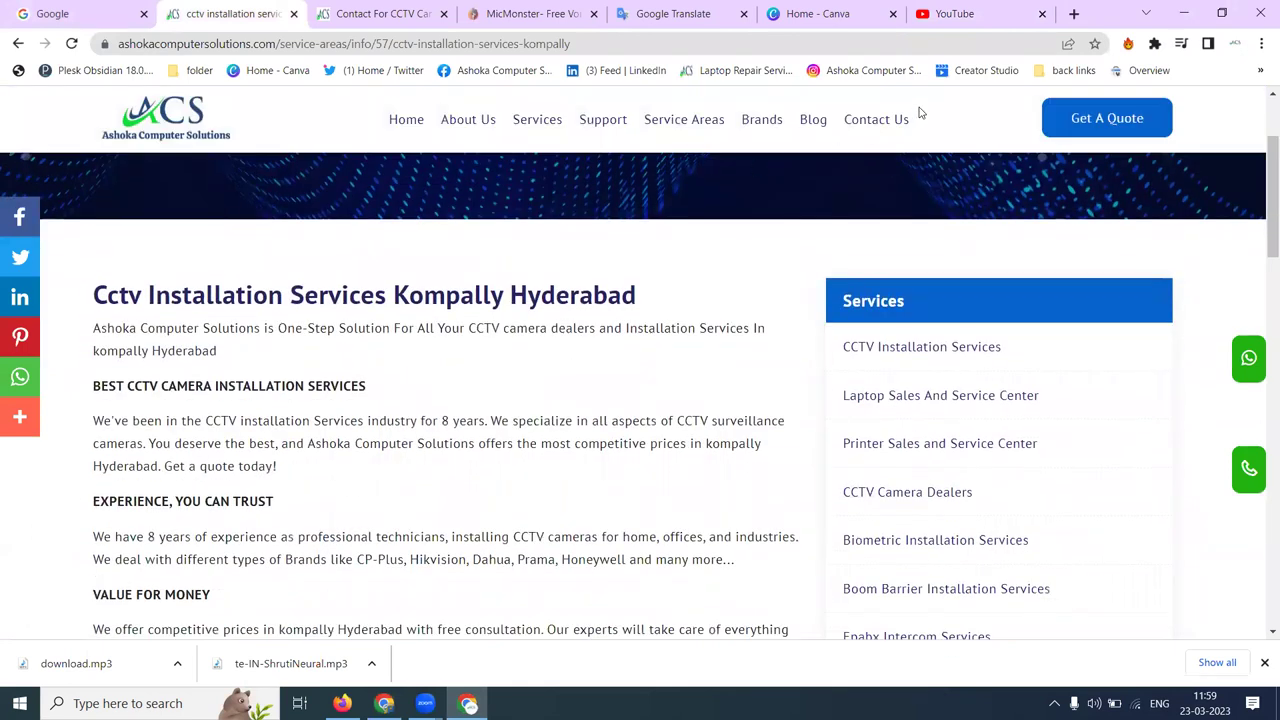
# - Go to the Ashoka Computer Solutions channel through the account menu and list its uploaded videos
pyautogui.click(944, 13)
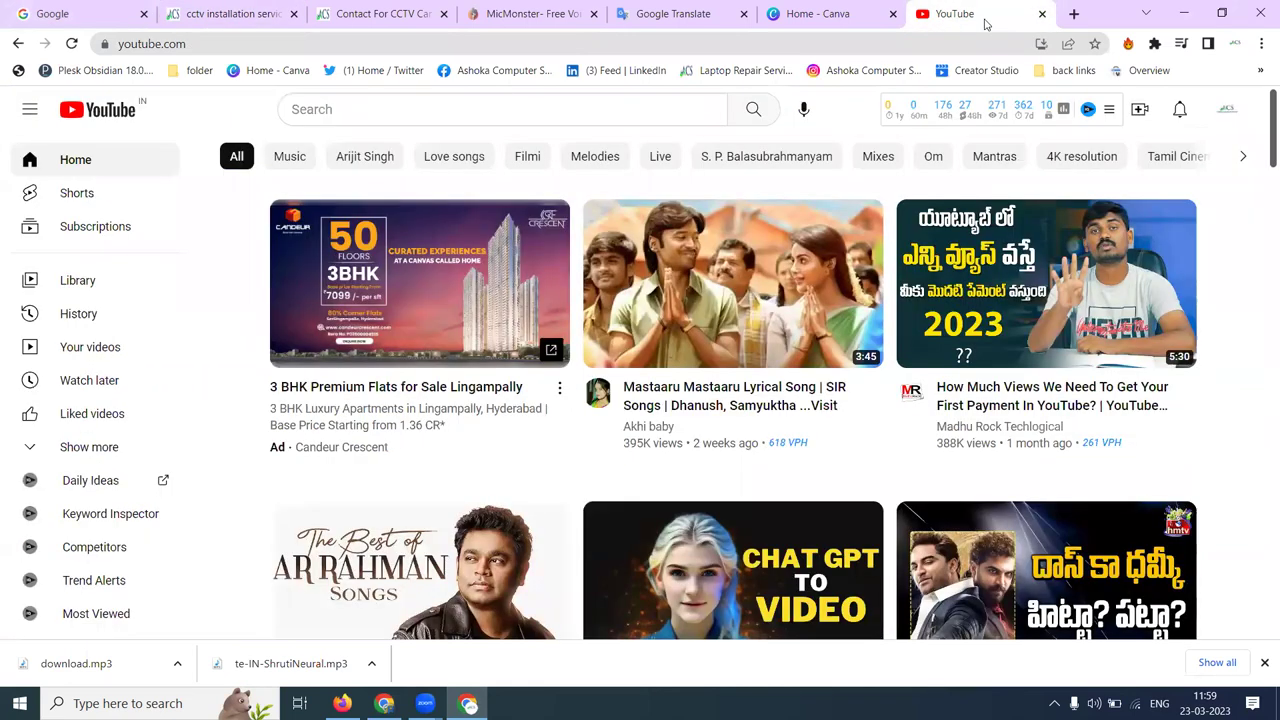
pyautogui.click(1226, 109)
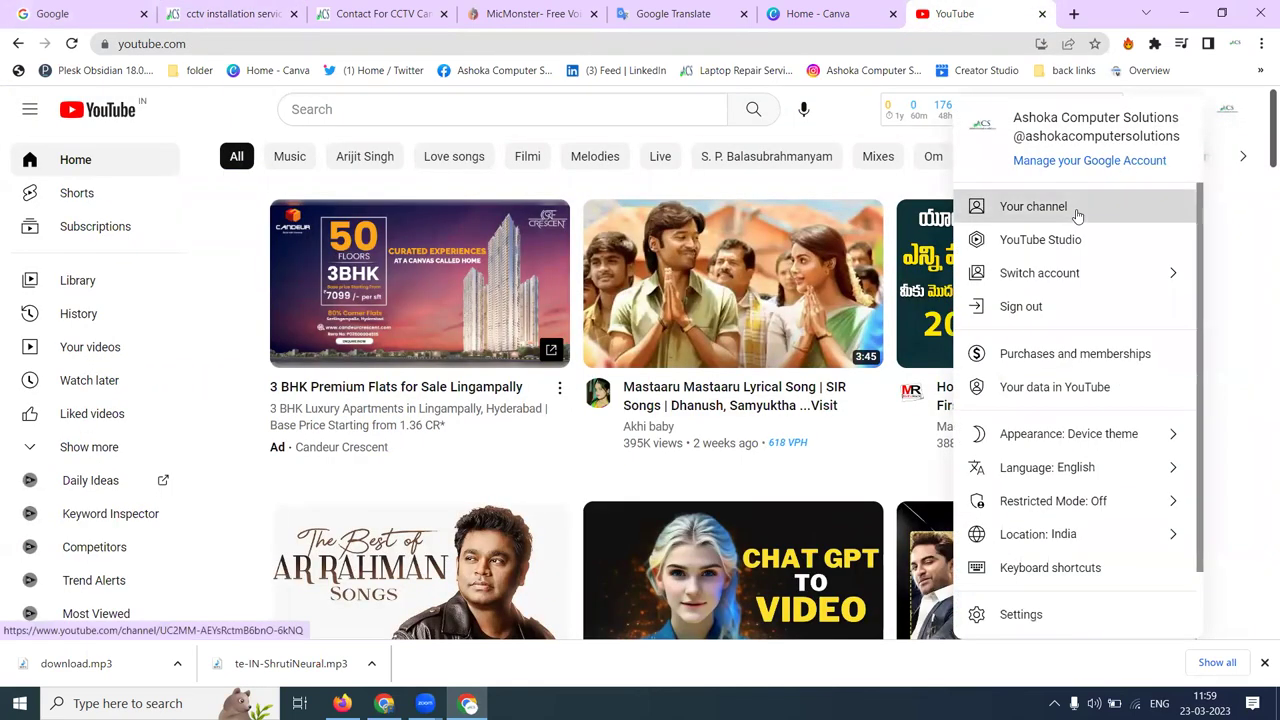
pyautogui.click(1077, 215)
pyautogui.click(418, 458)
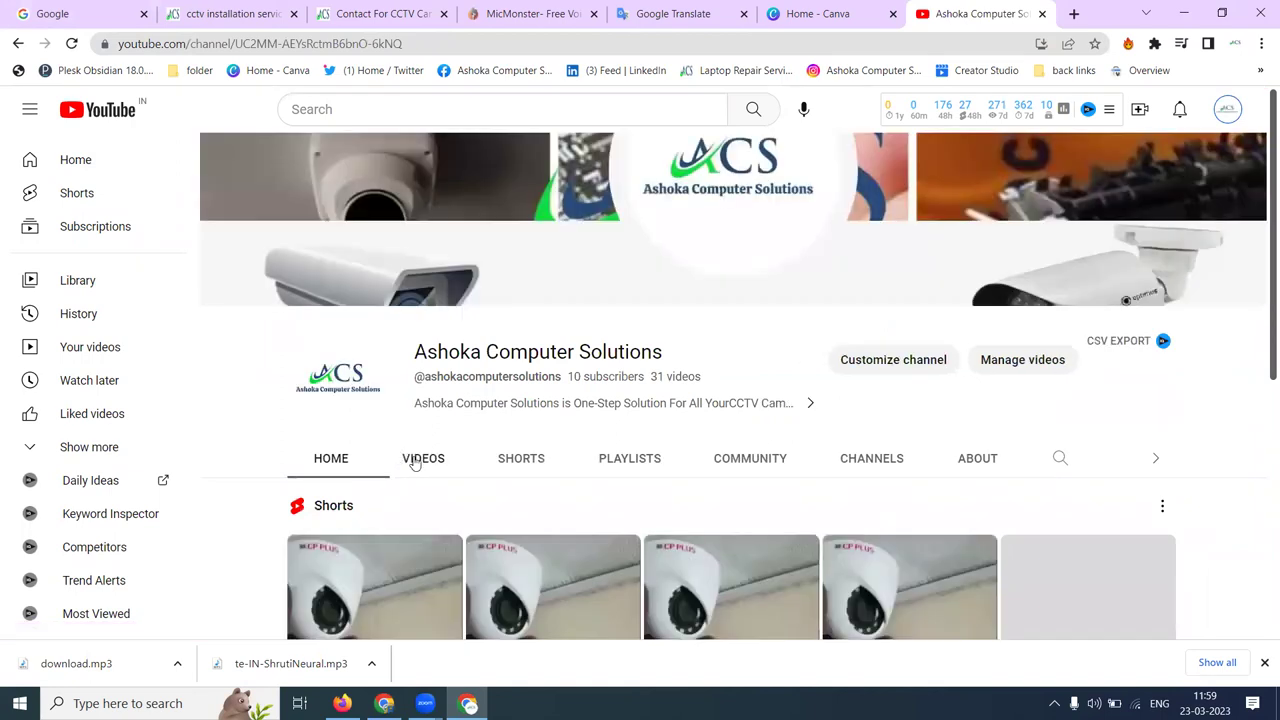
pyautogui.scroll(-3, 280, 289)
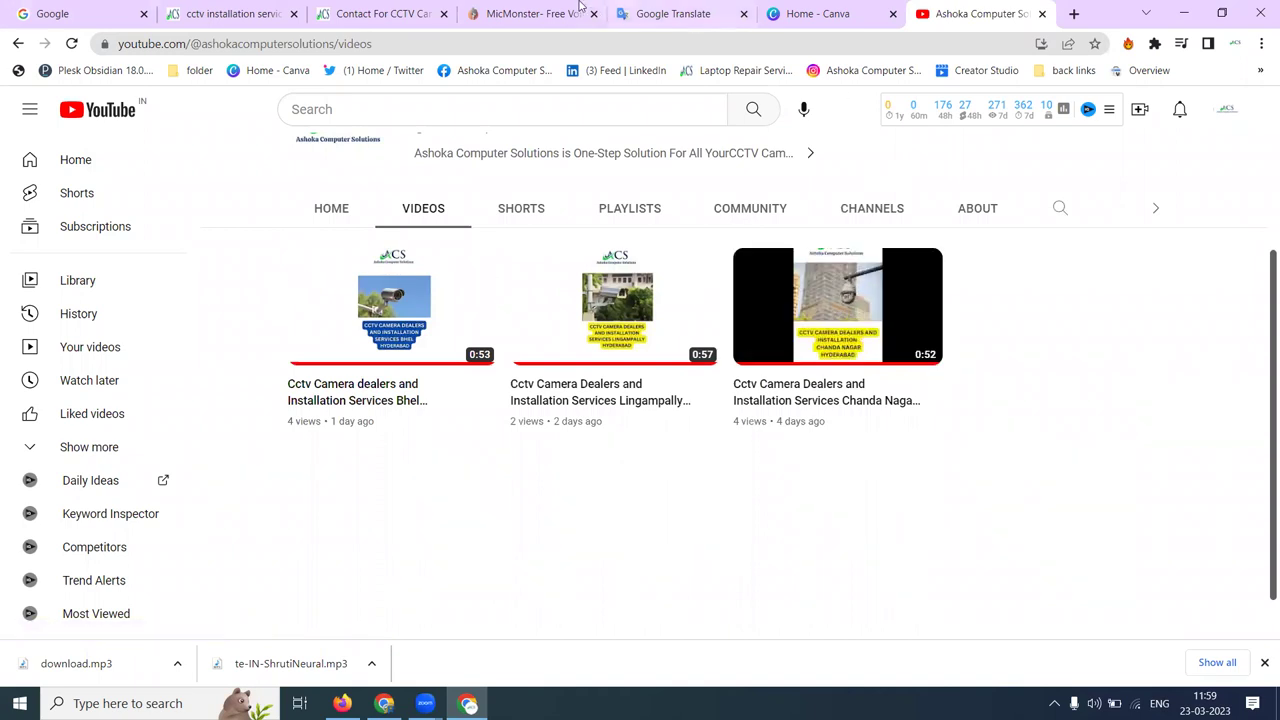
# - Select the Kompally page heading and intro paragraph, then bring up MicMonster text-to-speech
pyautogui.click(255, 14)
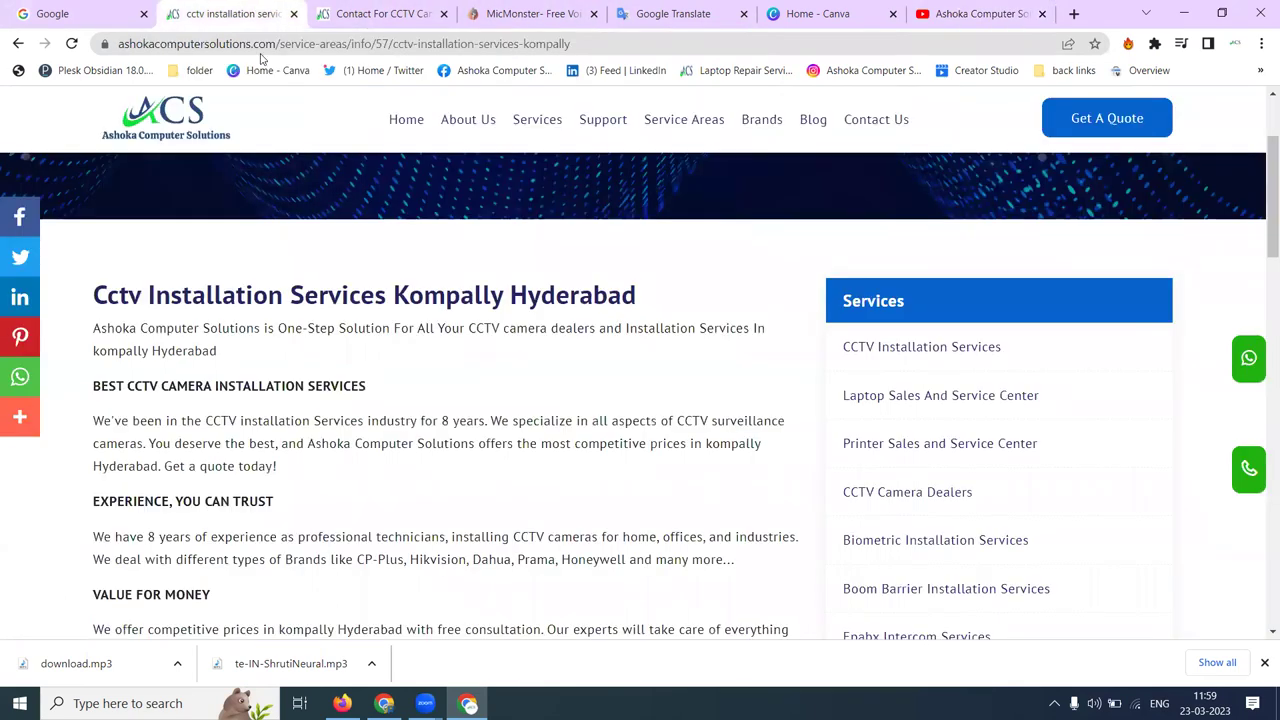
pyautogui.moveTo(222, 351); pyautogui.dragTo(73, 303)
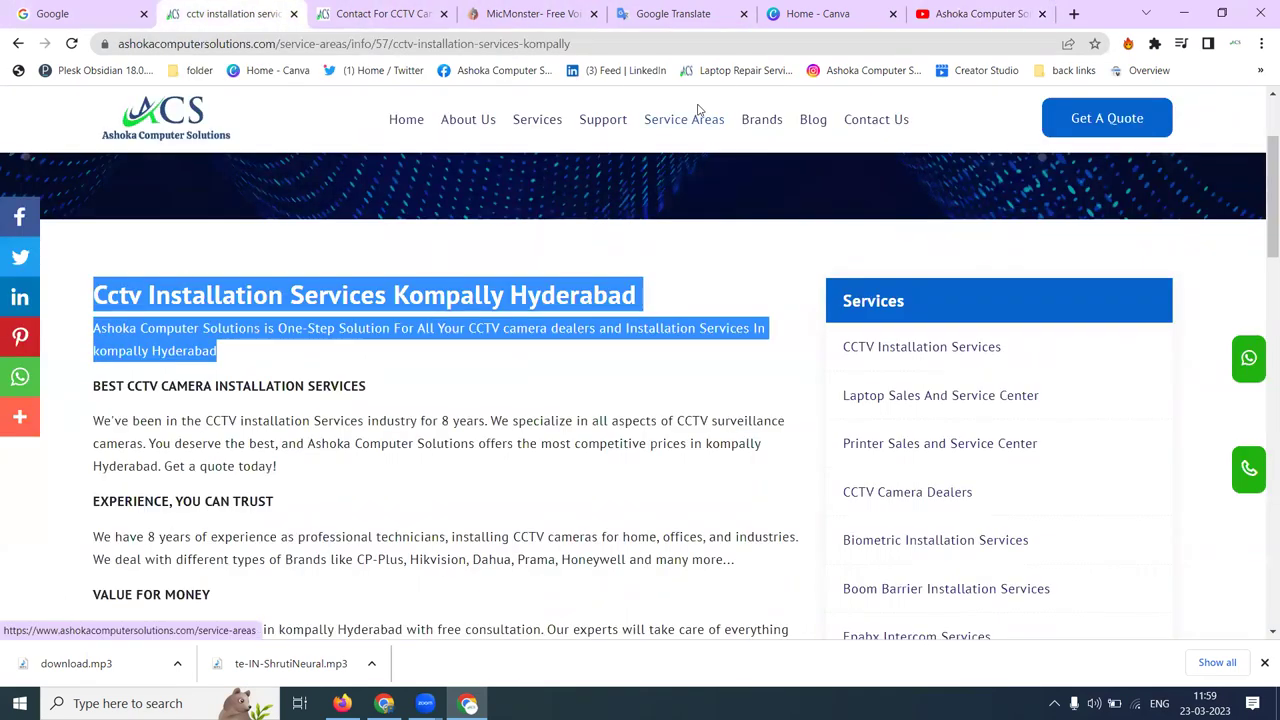
pyautogui.click(511, 8)
# - Browse MicMonster's voice-over language list, leaving English (United States) selected
pyautogui.scroll(-3, 194, 263)
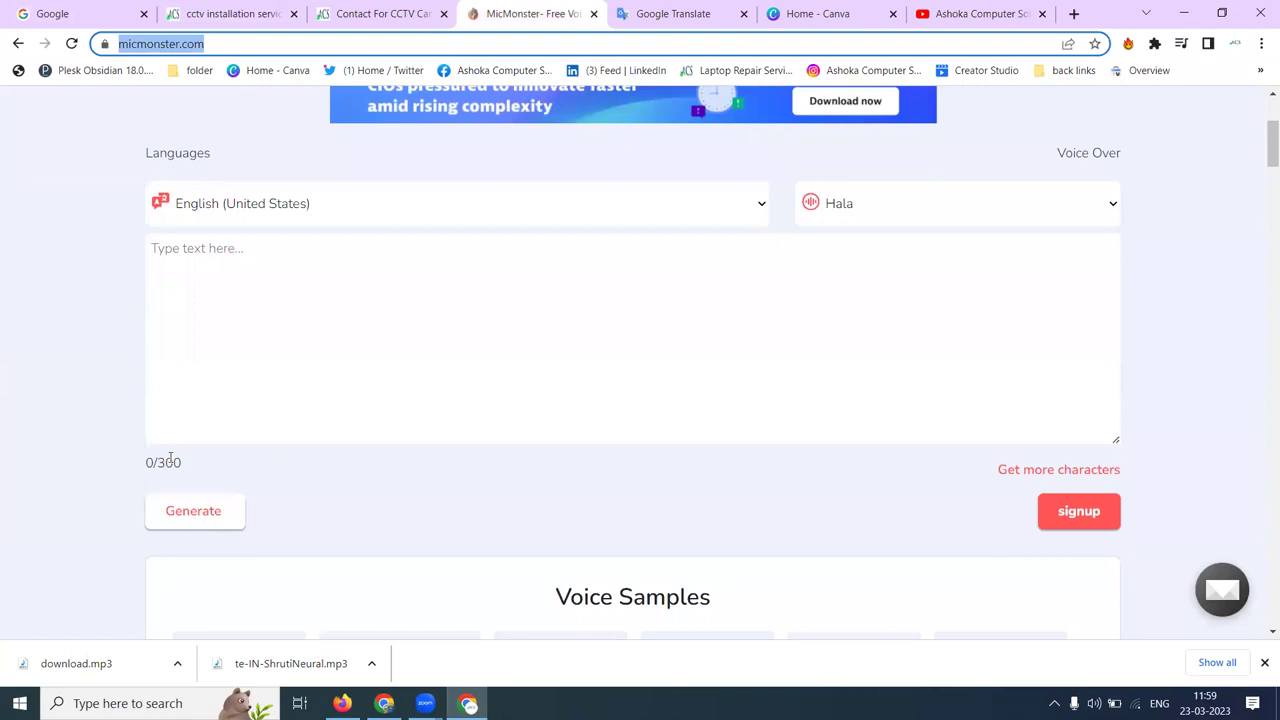
pyautogui.click(309, 194)
pyautogui.scroll(-8, 300, 323)
pyautogui.scroll(-6, 300, 323)
pyautogui.scroll(3, 300, 323)
pyautogui.scroll(2, 301, 324)
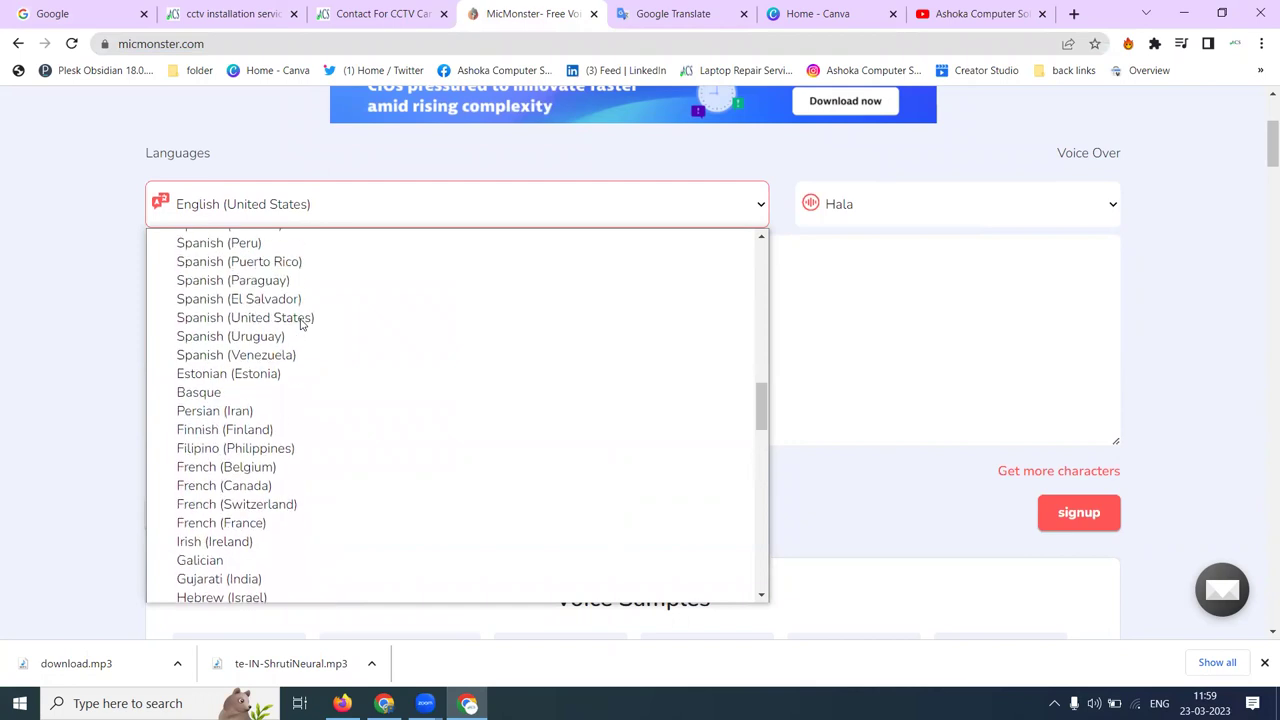
# - Revise the English advert: prefix 'Contact', remove 'dealers and', and add 'with best price'
pyautogui.click(655, 14)
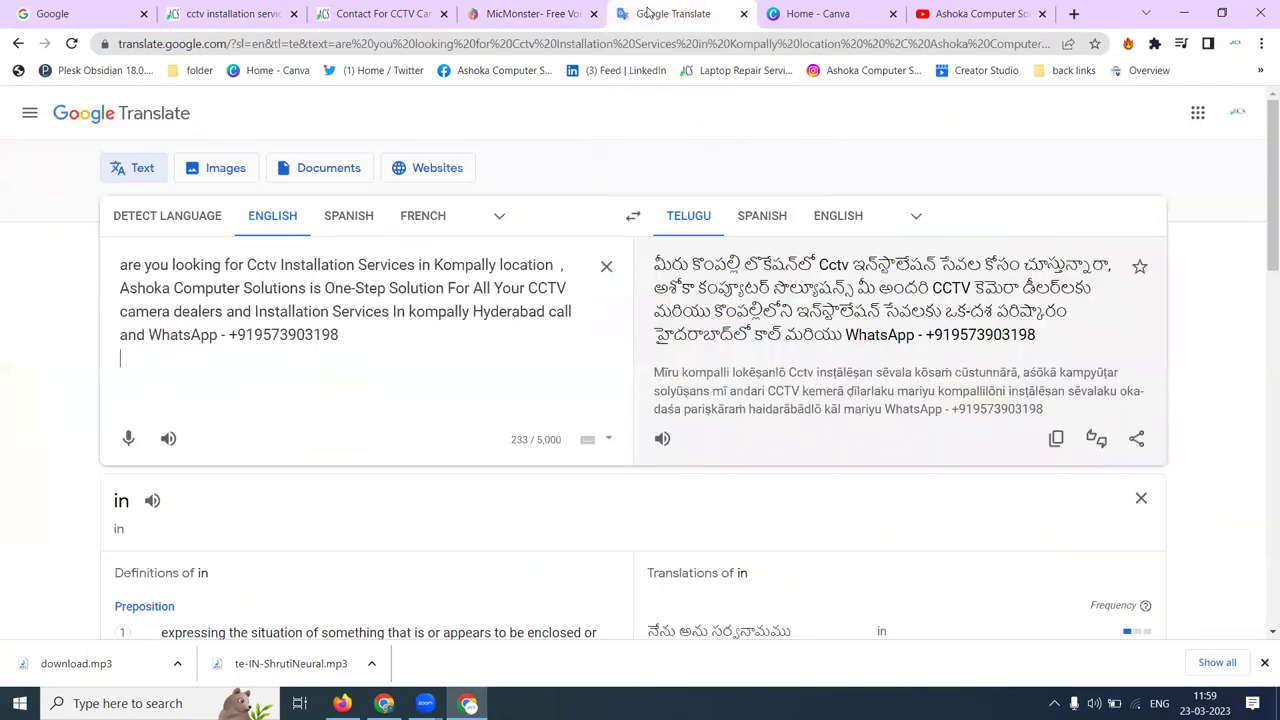
pyautogui.hotkey('ctrl', 'a')
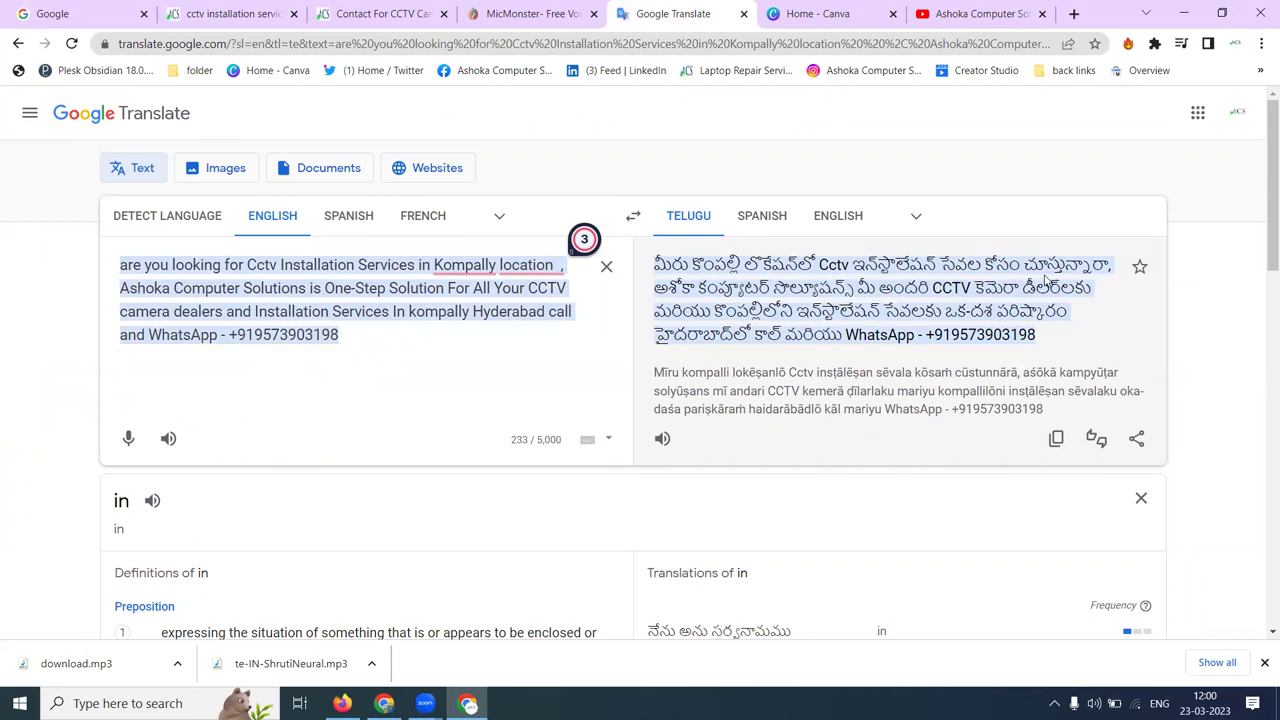
pyautogui.press('Right')
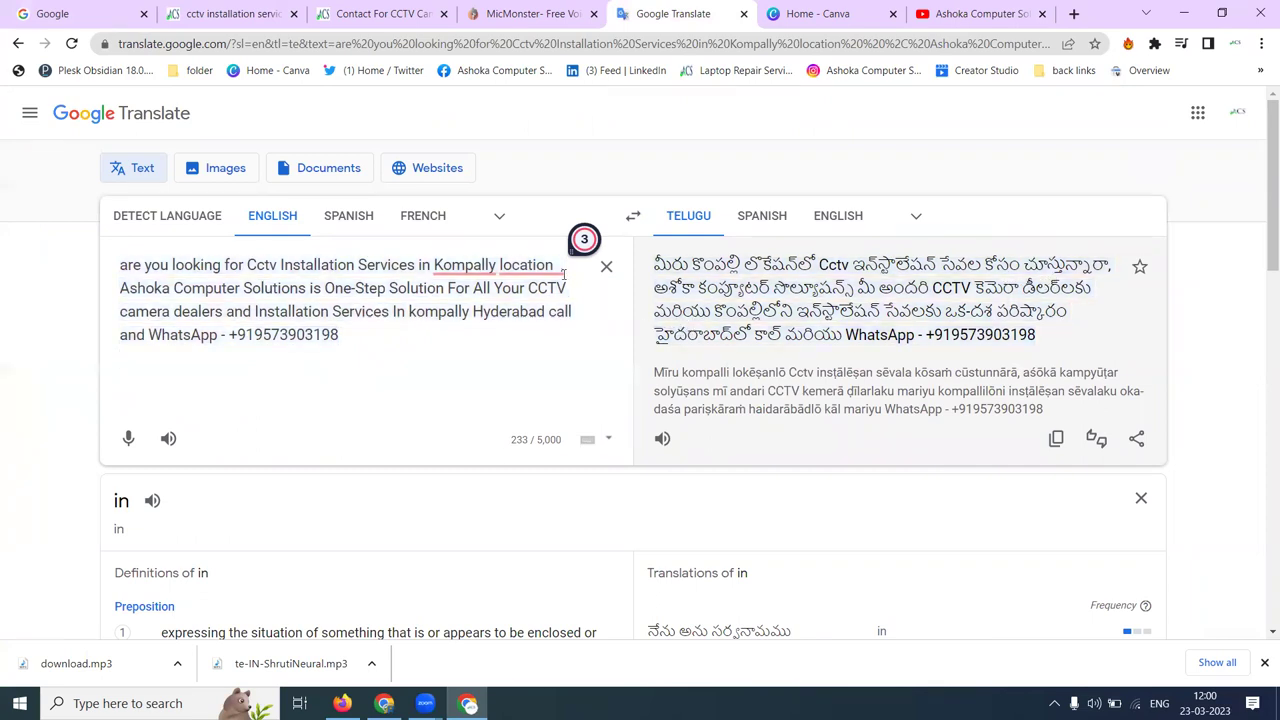
pyautogui.write('Co')
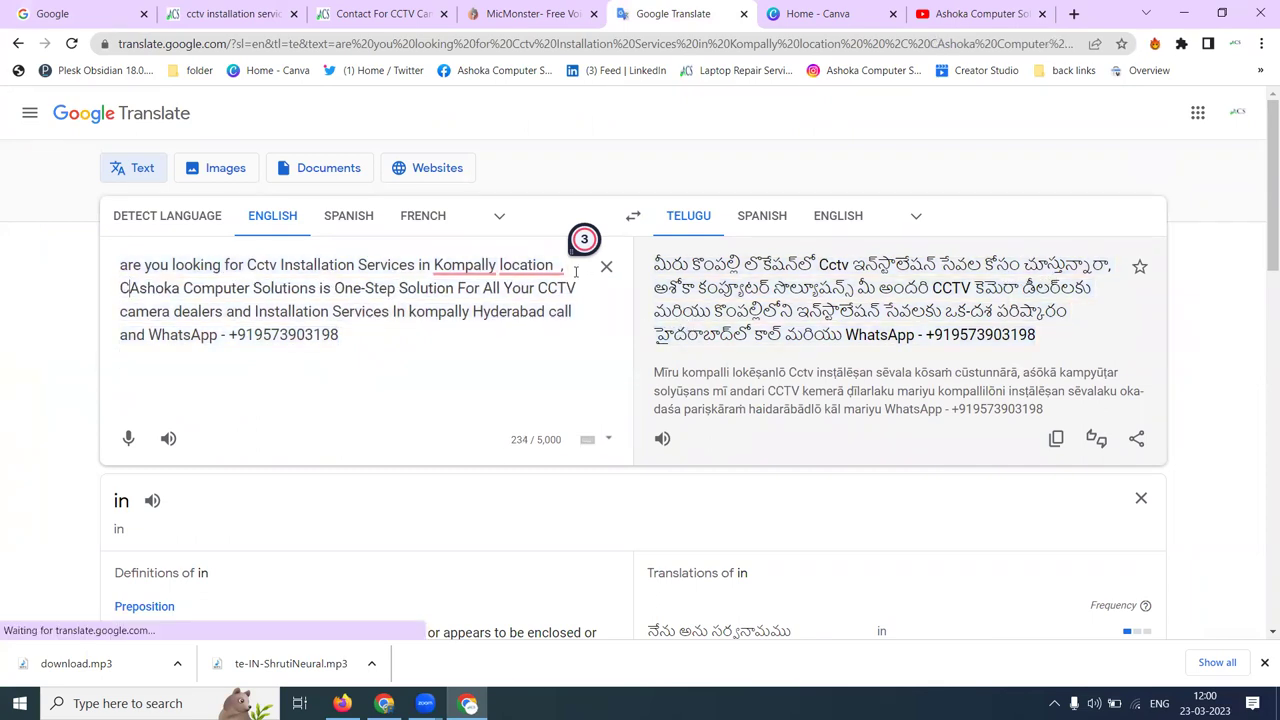
pyautogui.write('ntact')
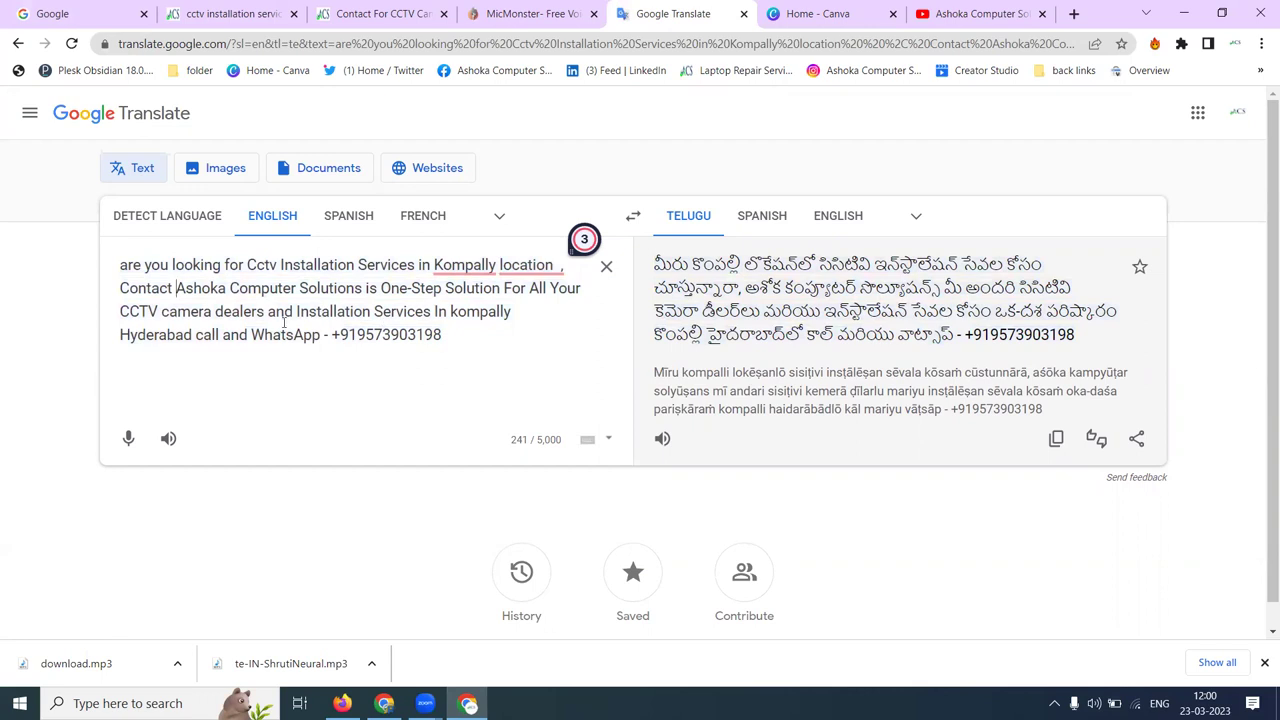
pyautogui.doubleClick(239, 311)
pyautogui.press('Delete')
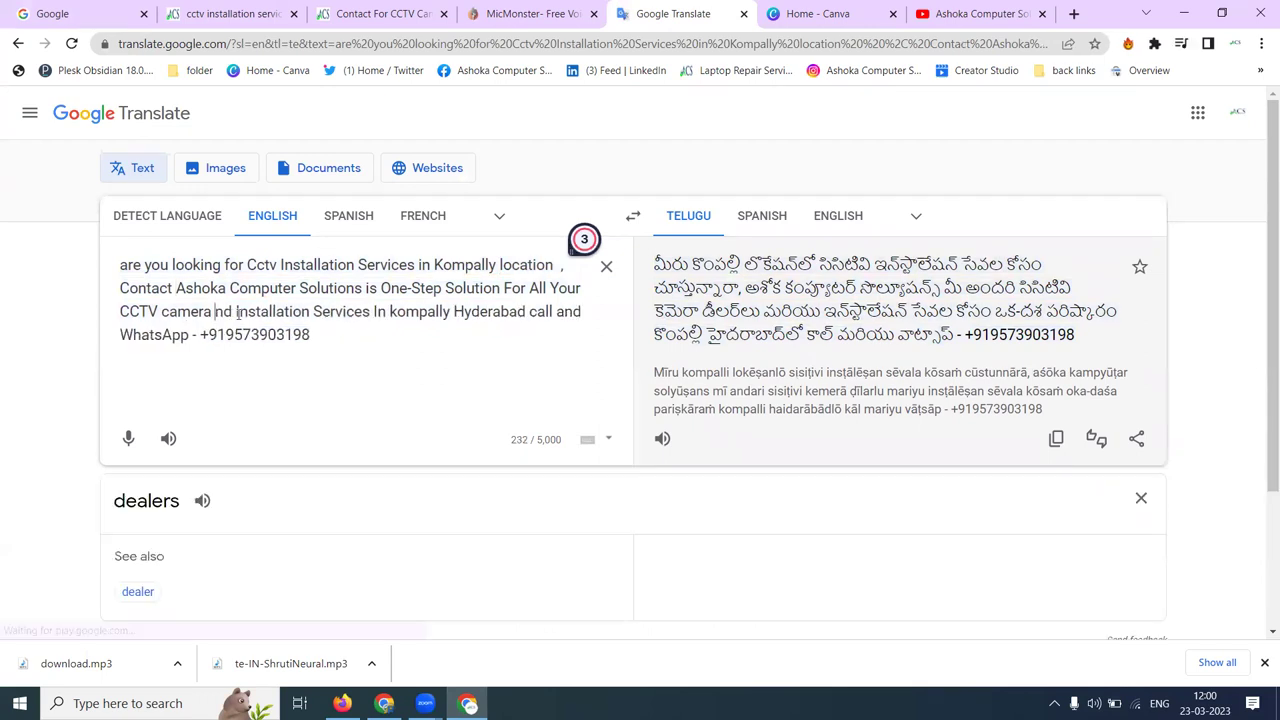
pyautogui.press('Delete')
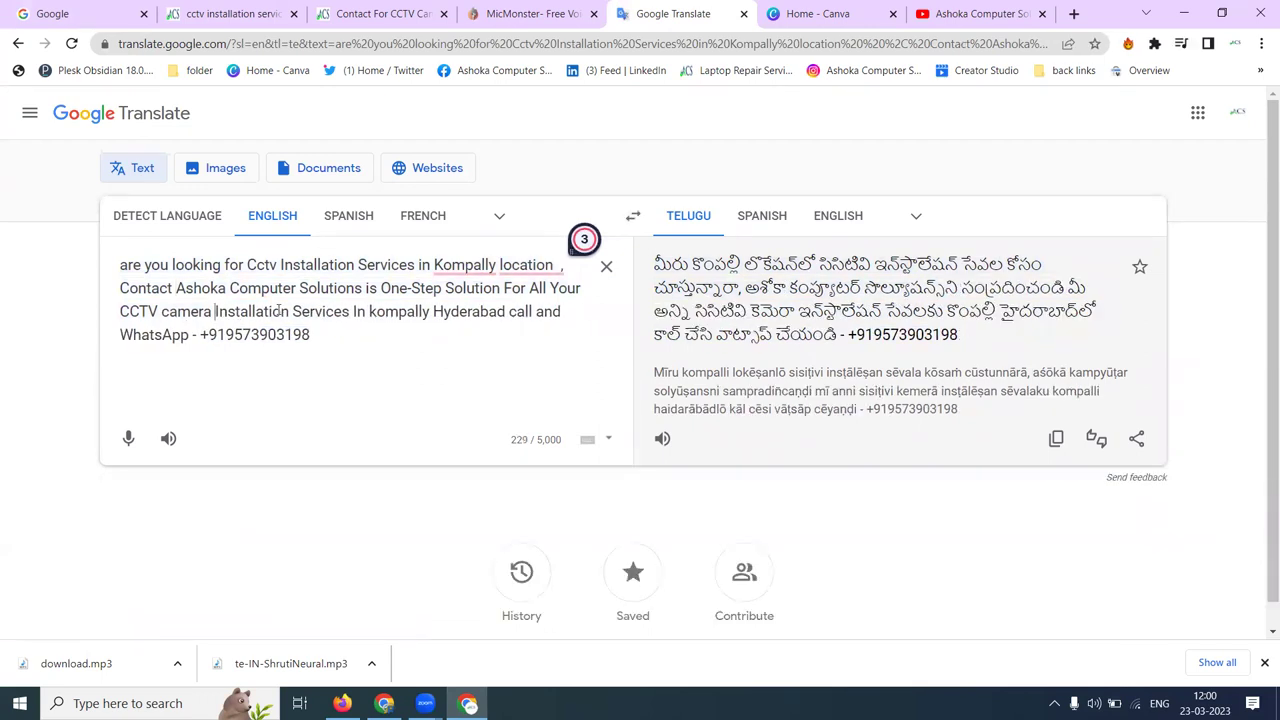
pyautogui.click(353, 313)
pyautogui.write('with best')
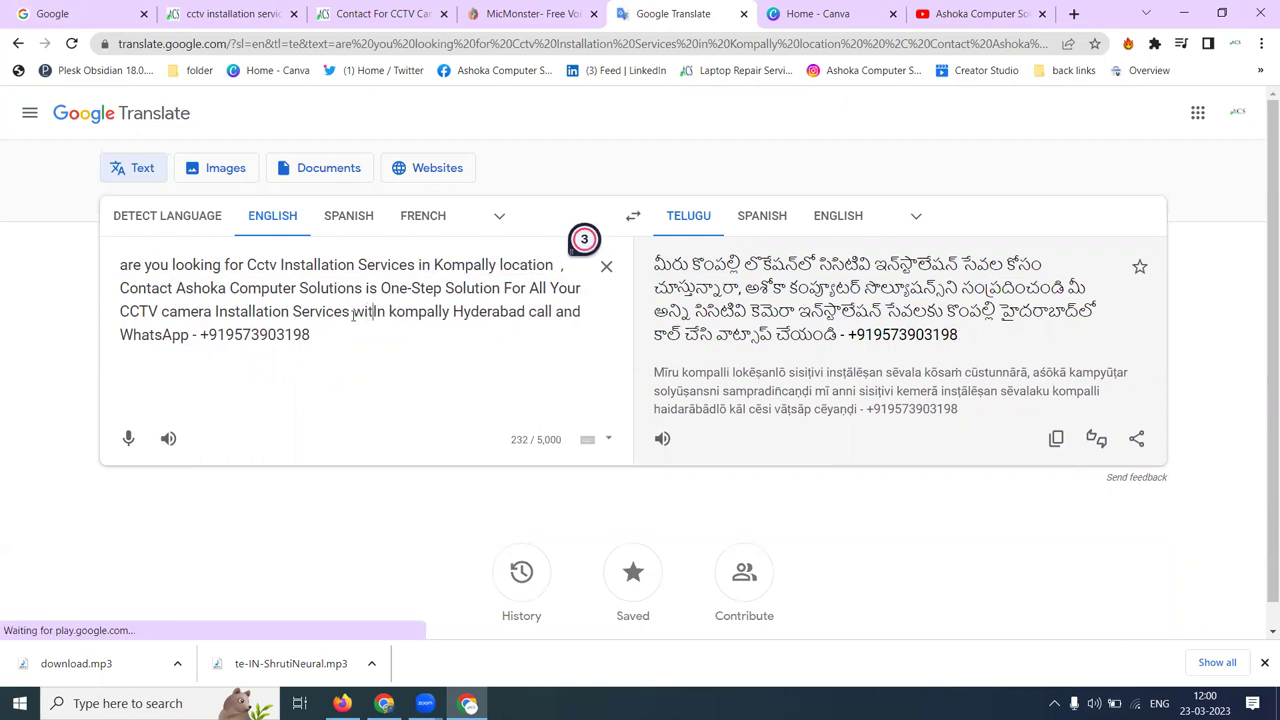
pyautogui.write(' pric')
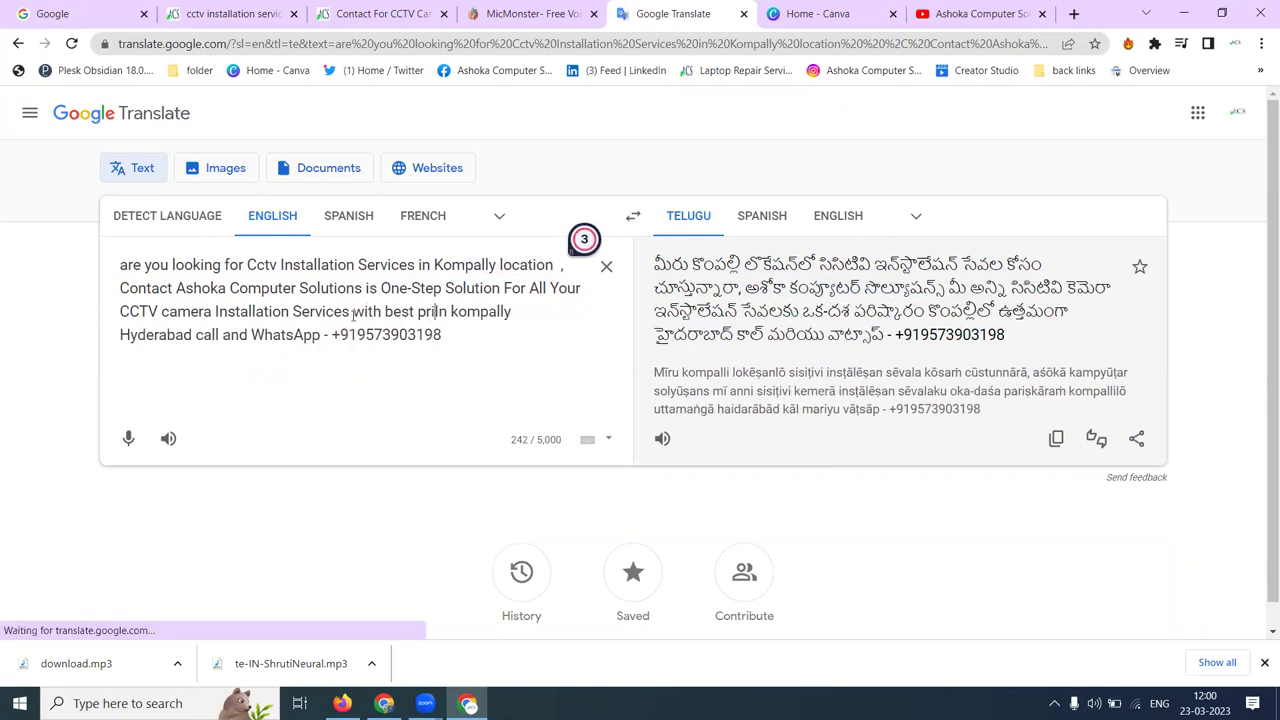
pyautogui.write('e I')
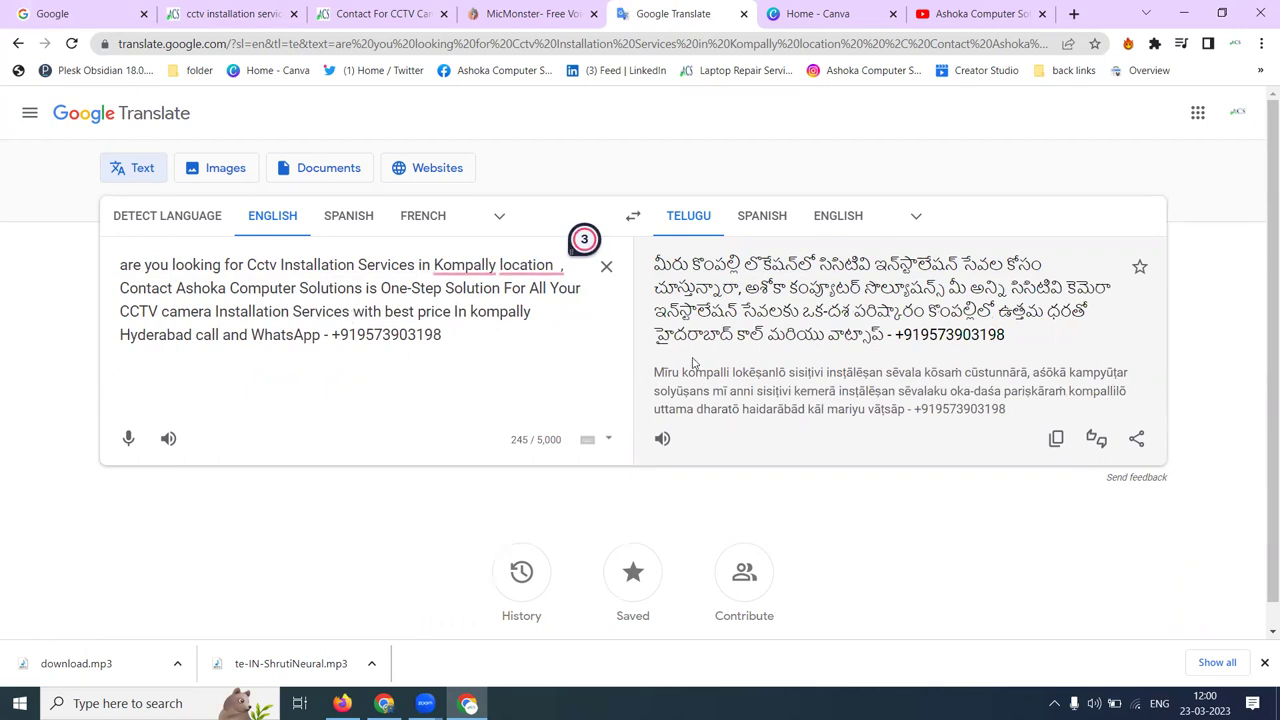
# - Glance at MicMonster, return to the translation, and delete the word 'Contact' from the advert
pyautogui.click(530, 13)
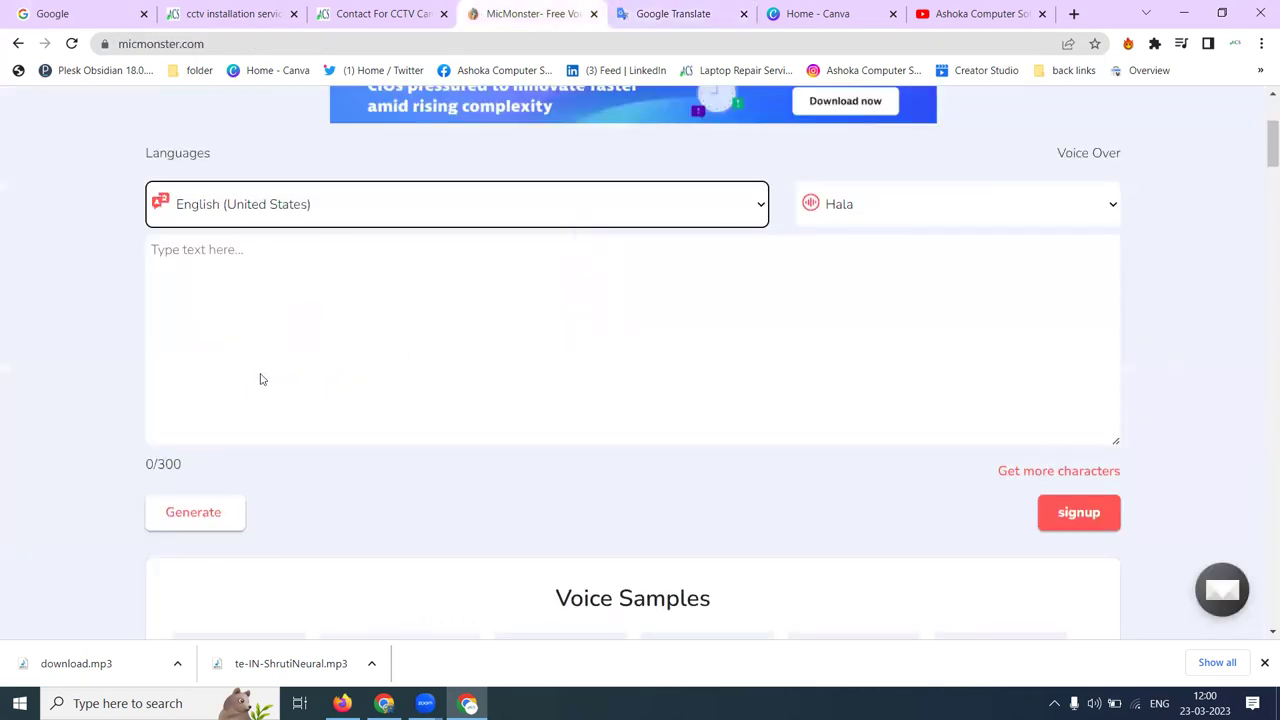
pyautogui.click(700, 14)
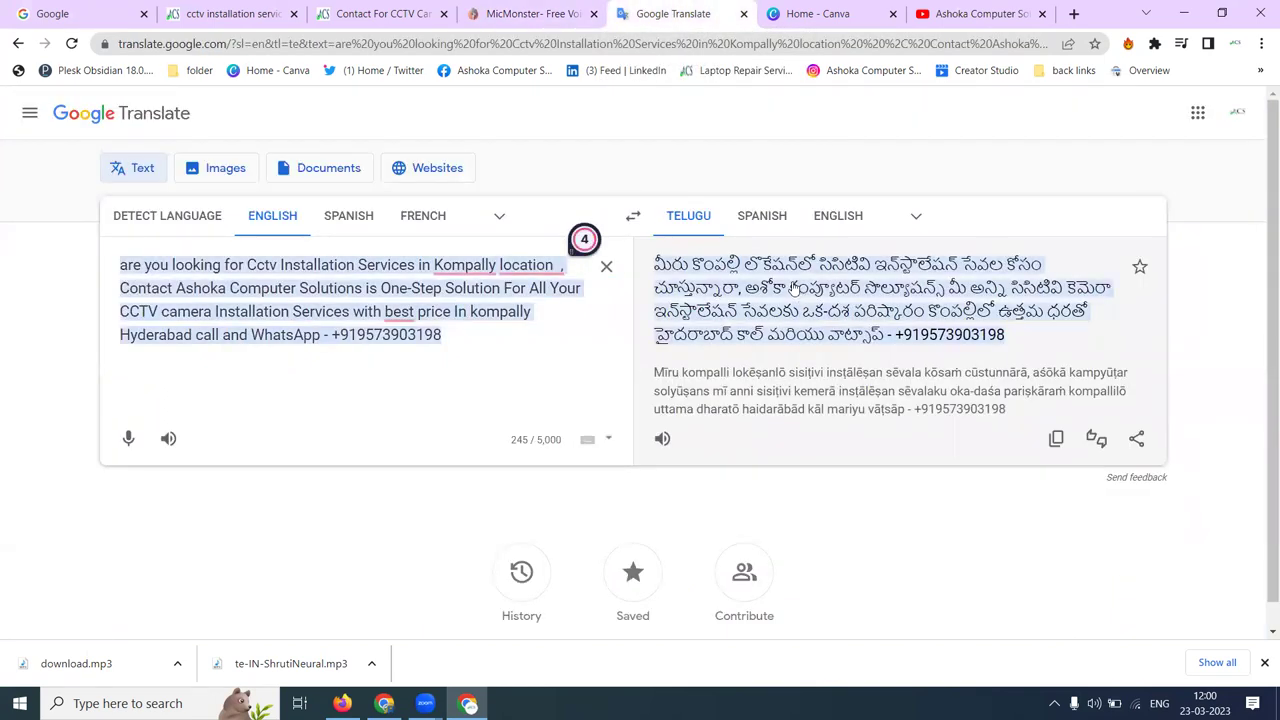
pyautogui.click(590, 272)
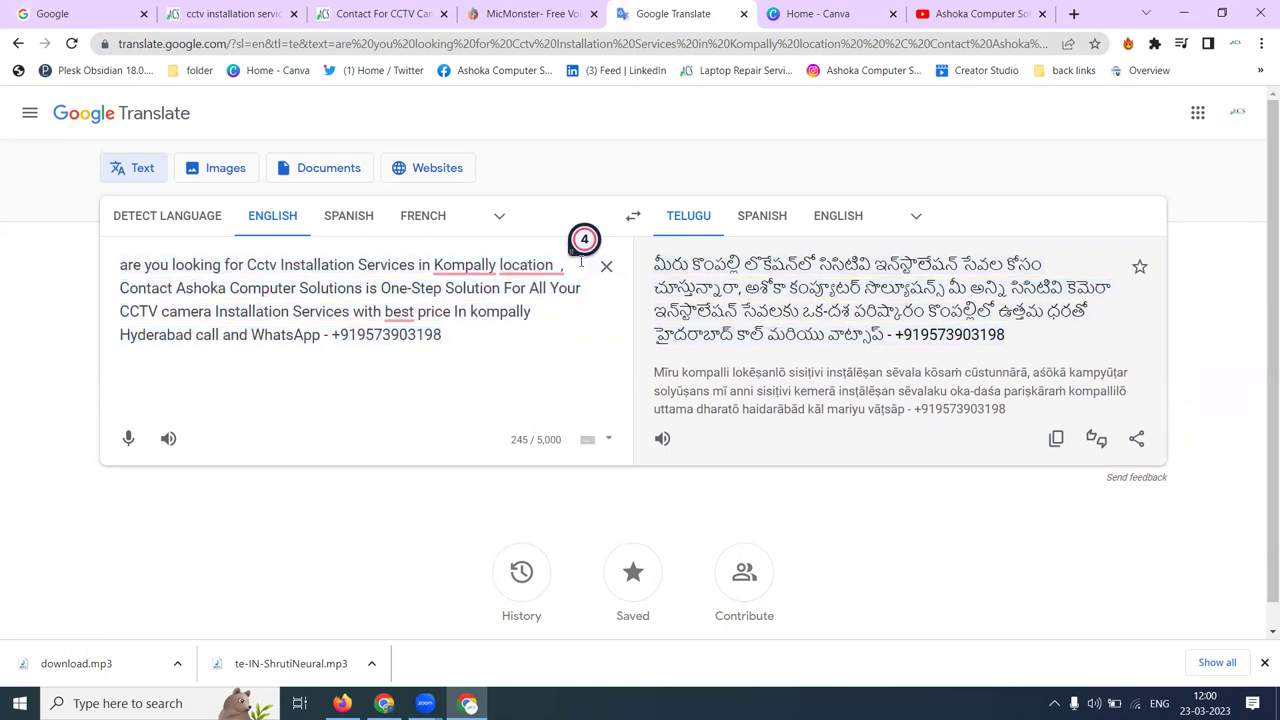
pyautogui.moveTo(512, 262)
pyautogui.doubleClick(147, 289)
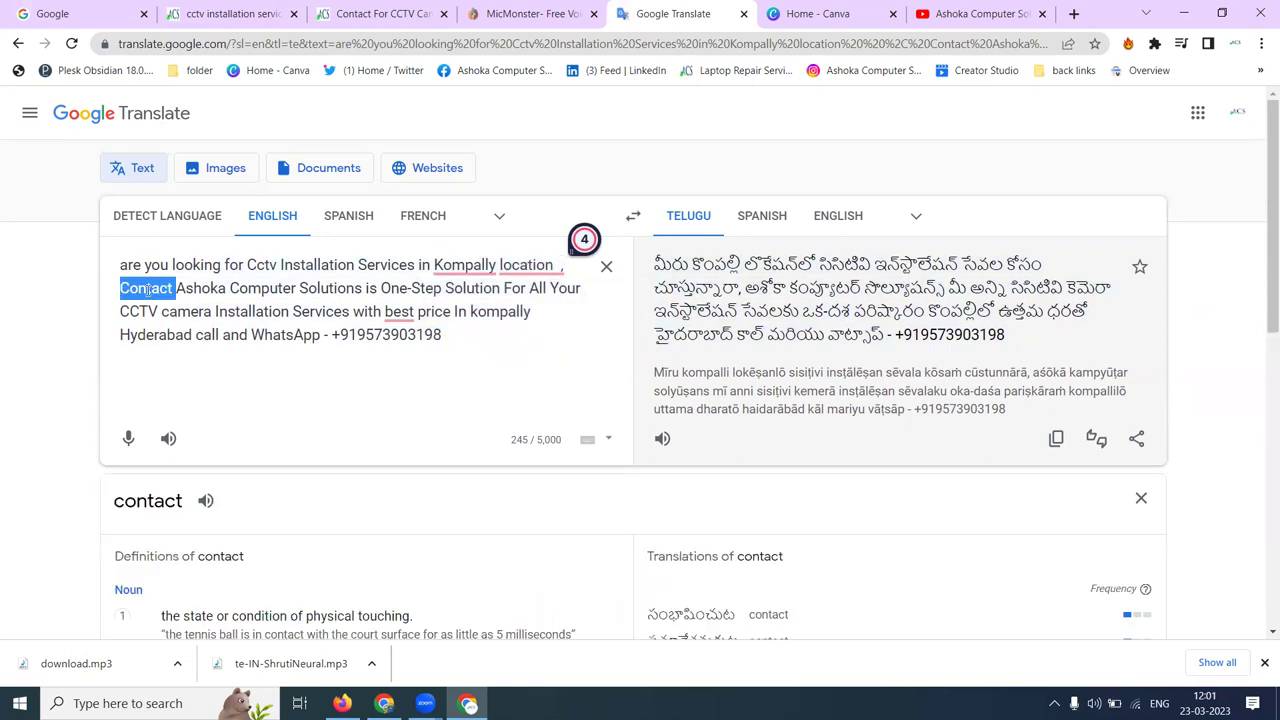
pyautogui.press('BackSpace')
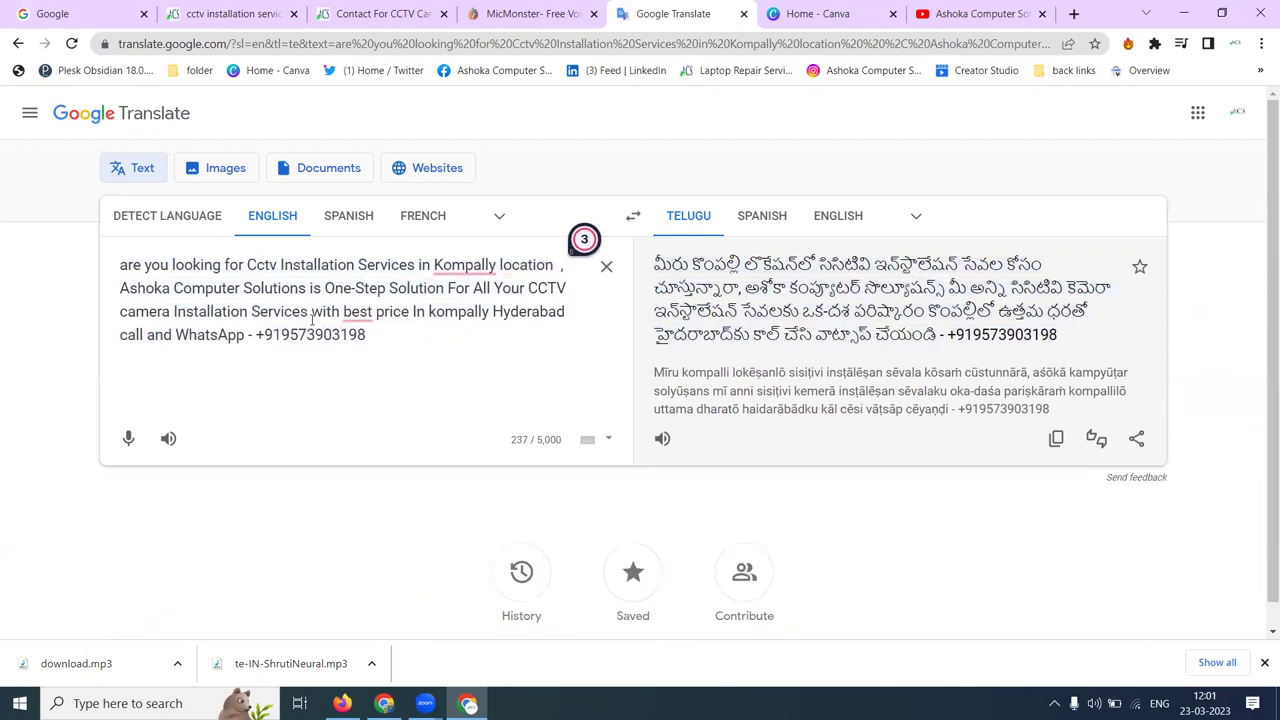
pyautogui.hotkey('ctrl', 'z')
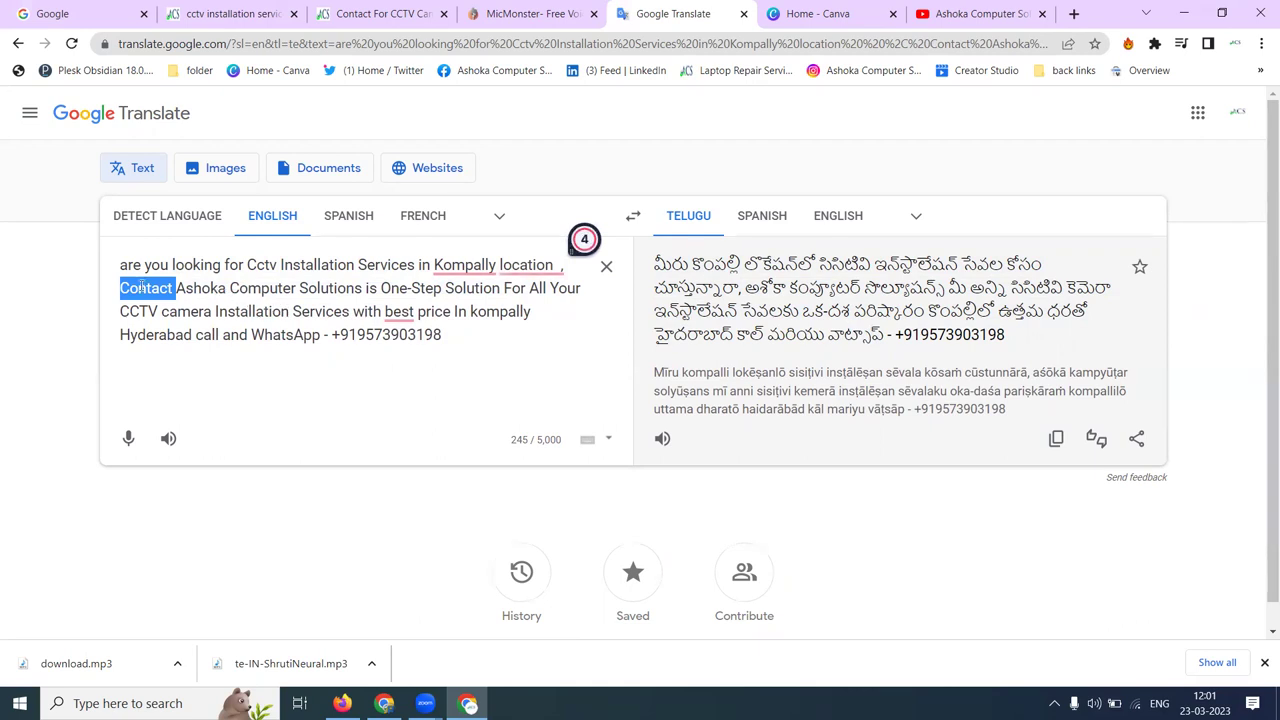
pyautogui.press('Delete')
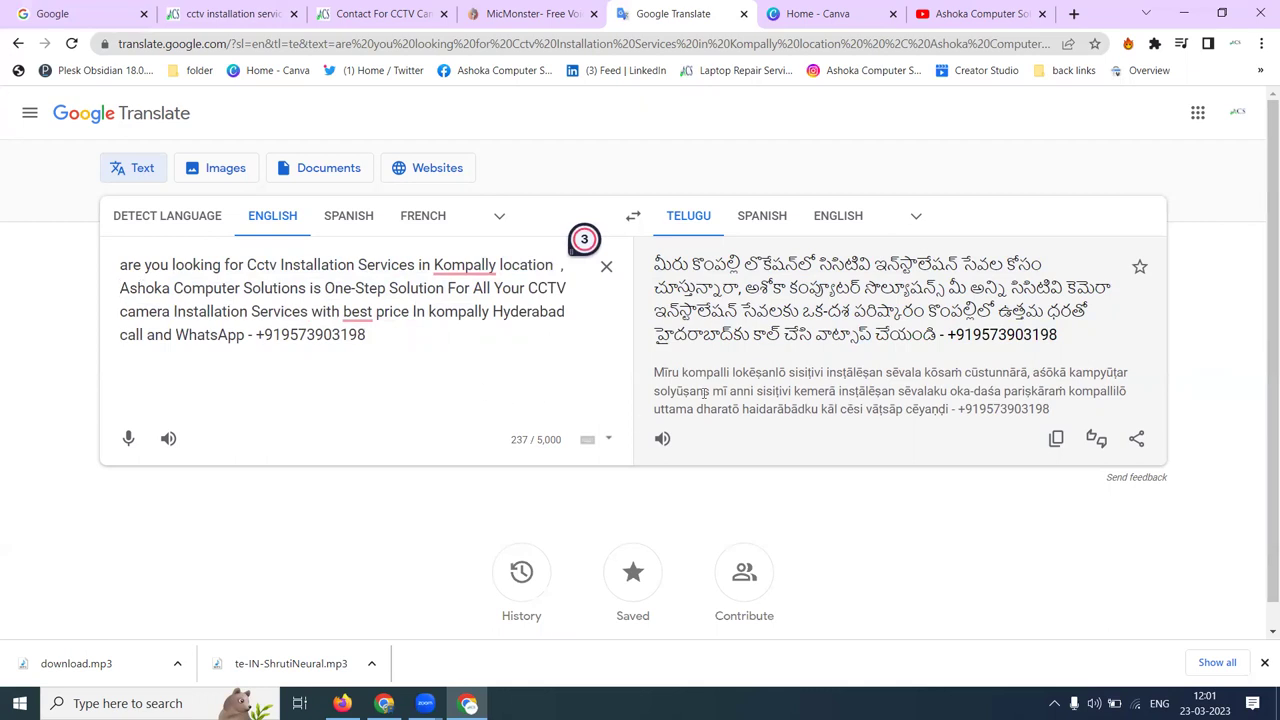
# - Review alternative Telugu translations, restore 'Contact' before Ashoka, and select the full English advert
pyautogui.hotkey('ctrl', 'a')
pyautogui.click(745, 340)
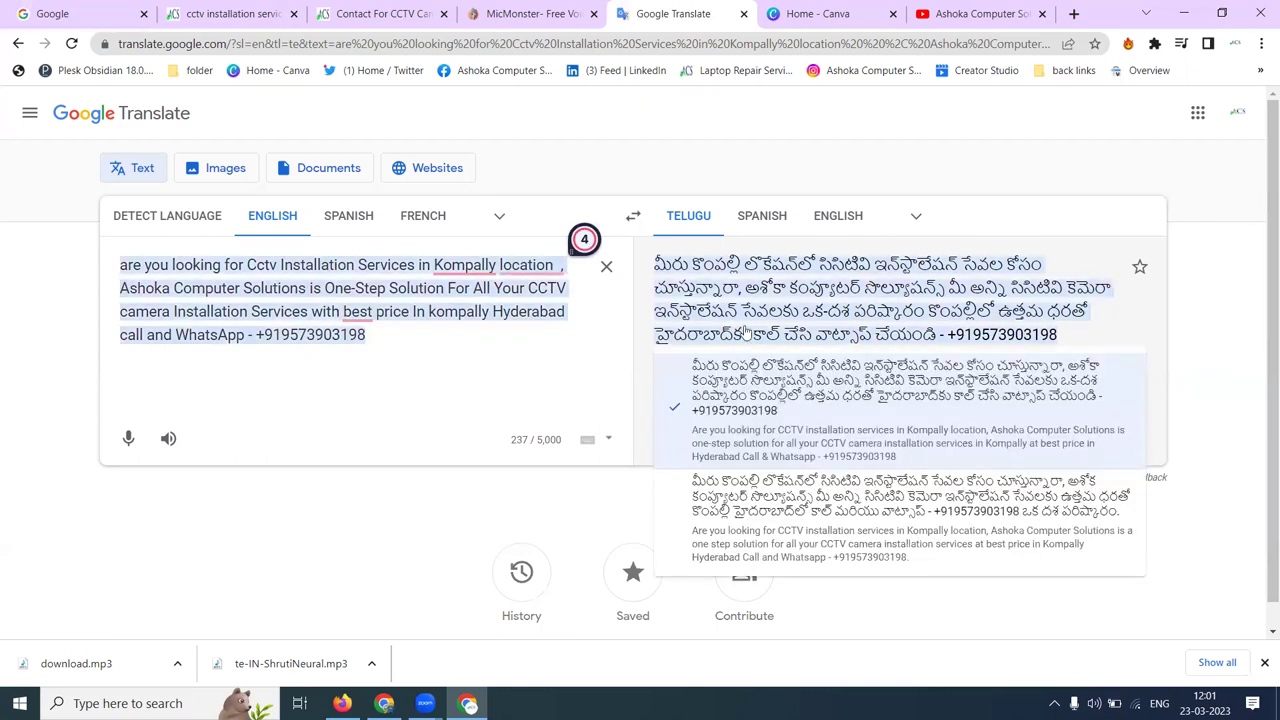
pyautogui.tripleClick(747, 313)
pyautogui.click(520, 288)
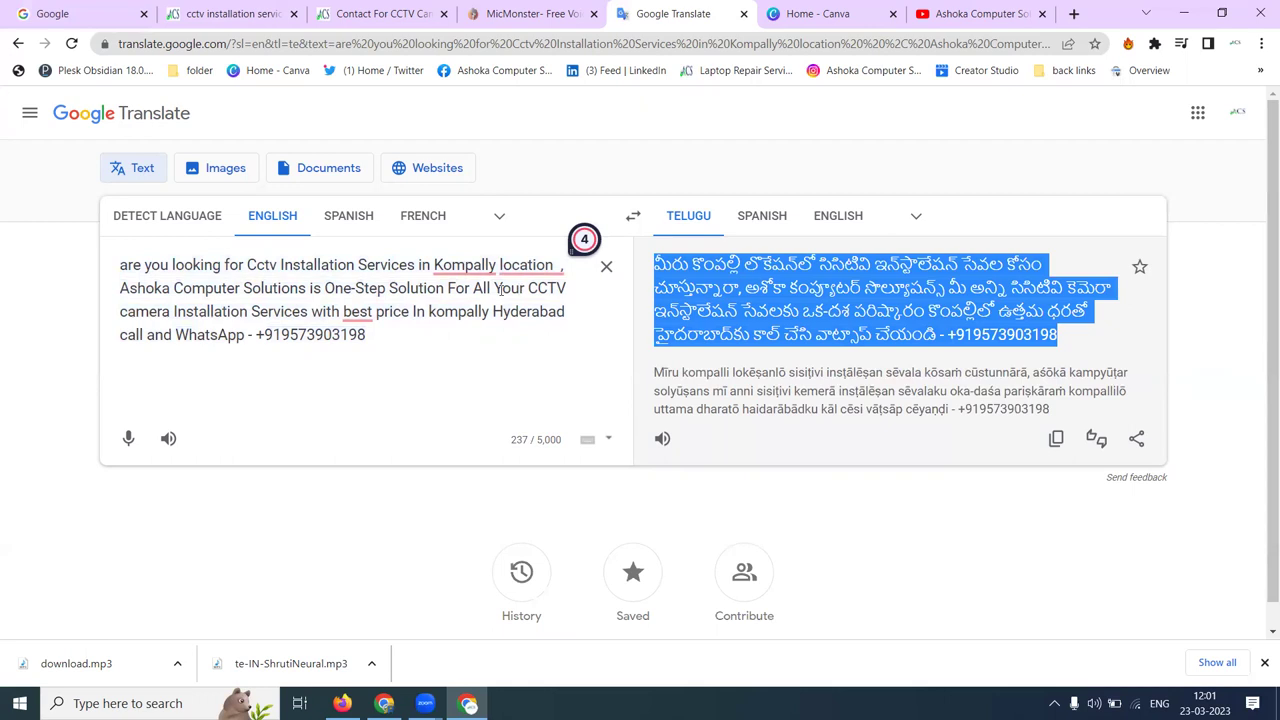
pyautogui.tripleClick(373, 287)
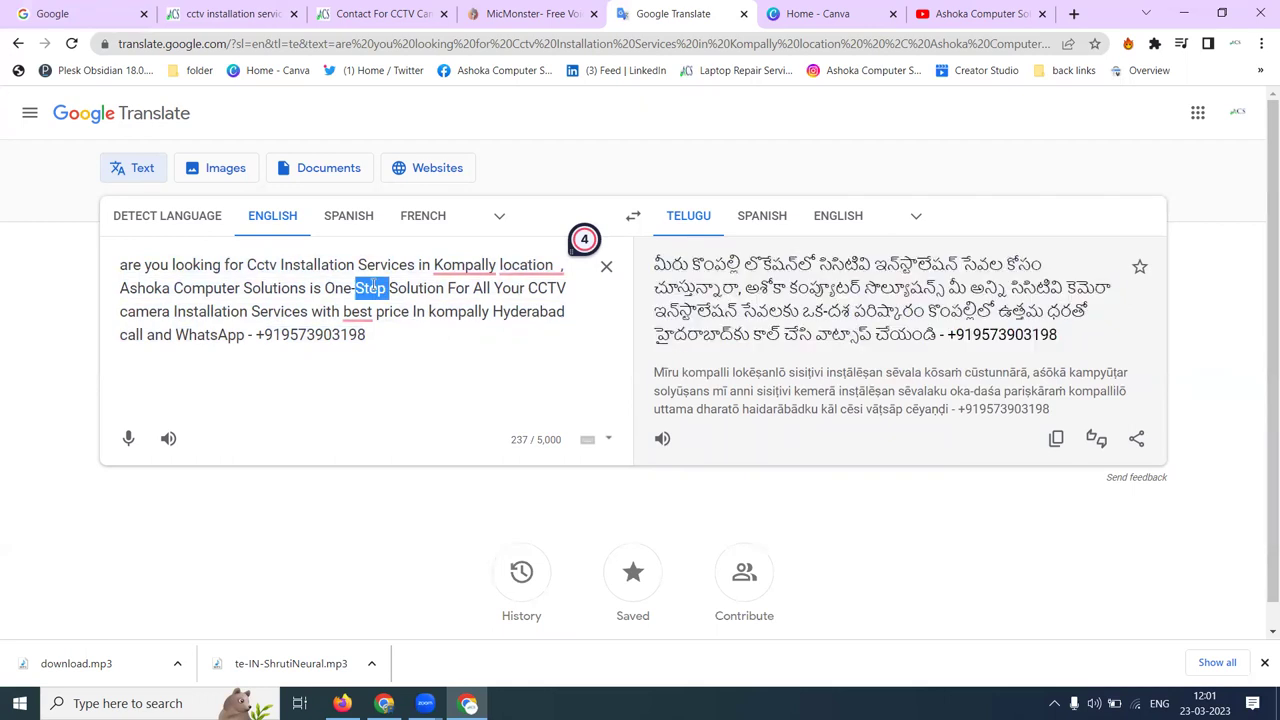
pyautogui.click(121, 288)
pyautogui.write('Contac')
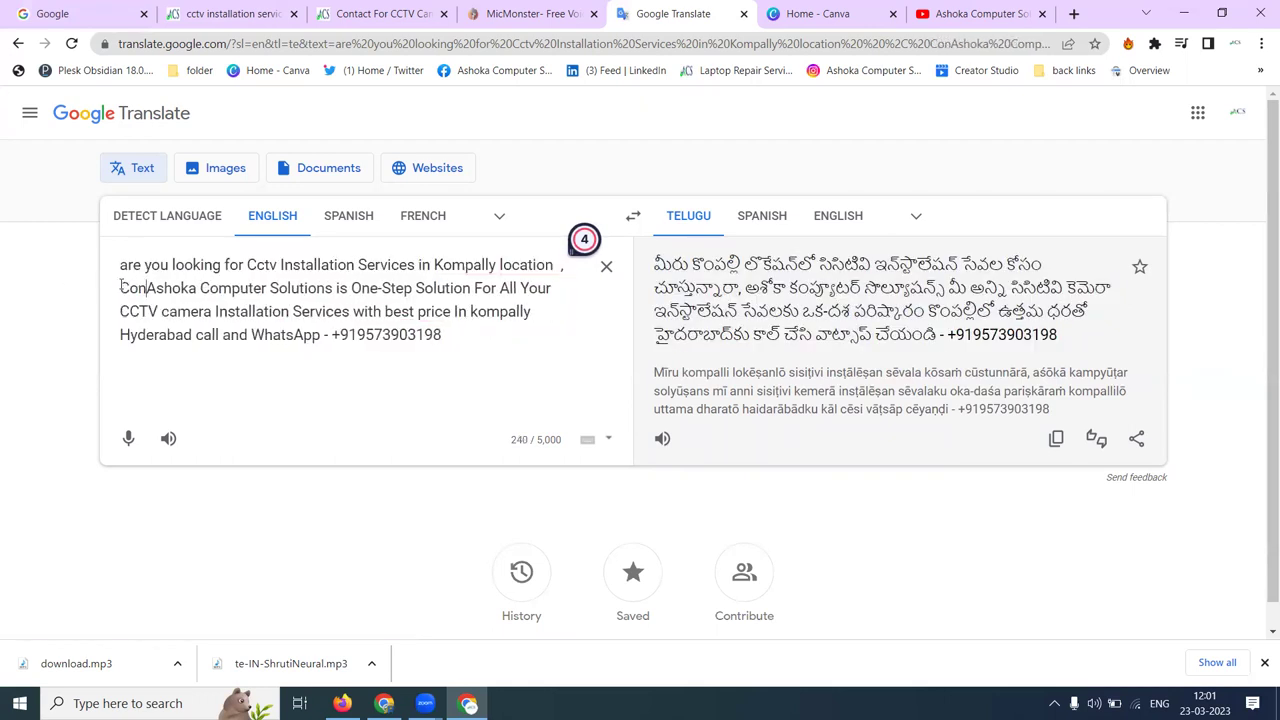
pyautogui.write('t')
pyautogui.hotkey('ctrl', 'a')
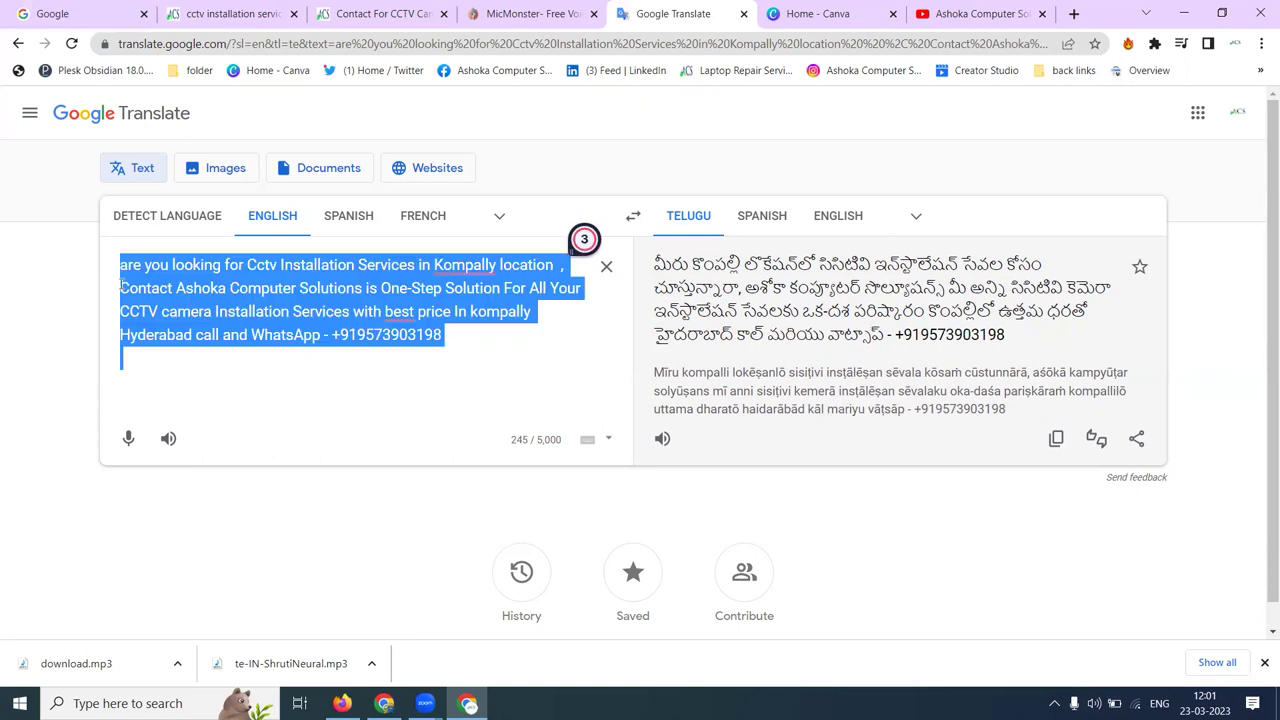
pyautogui.click(530, 13)
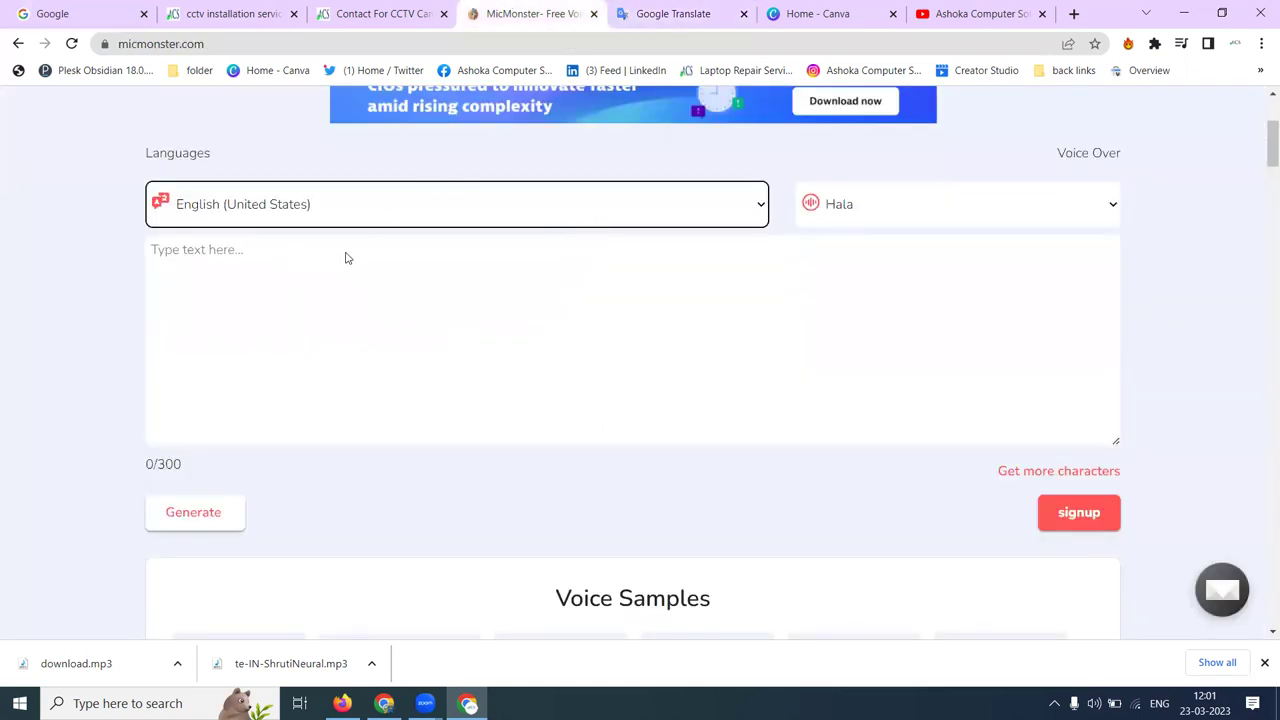
# - Generate a 0:19 English (India) voiceover of the advert with voice Neerja and download the mp3
pyautogui.click(283, 214)
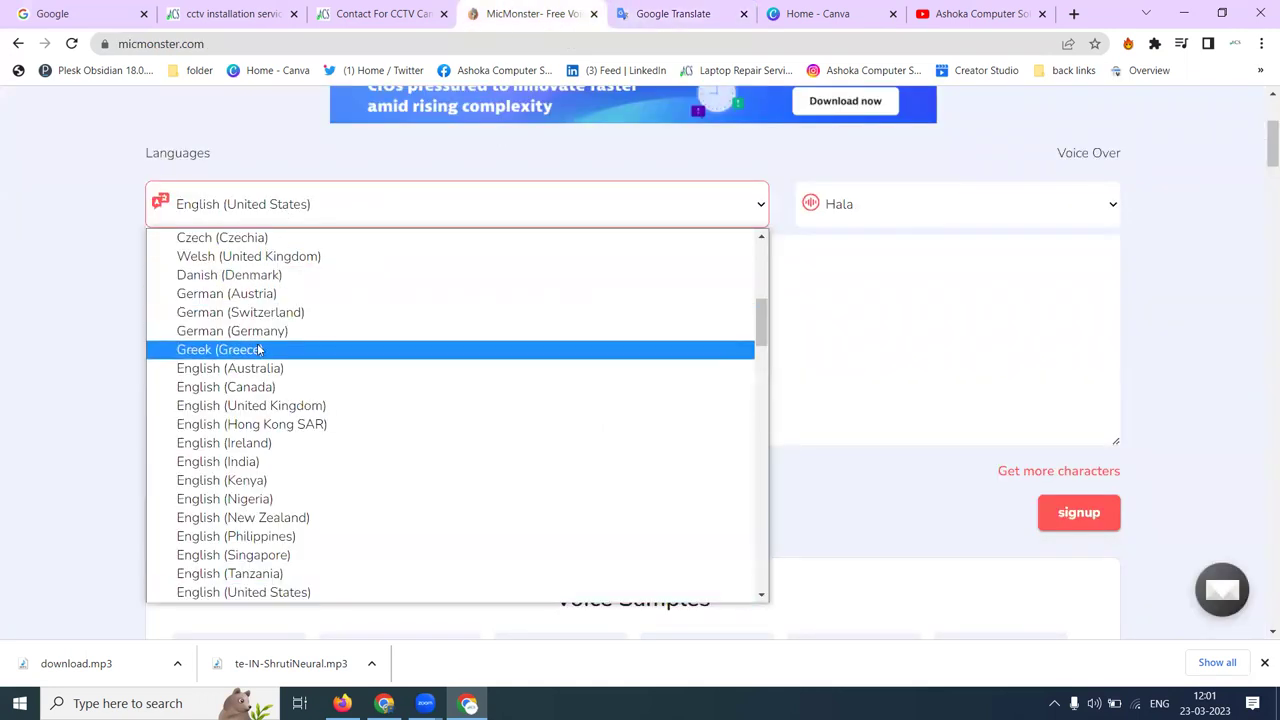
pyautogui.click(247, 461)
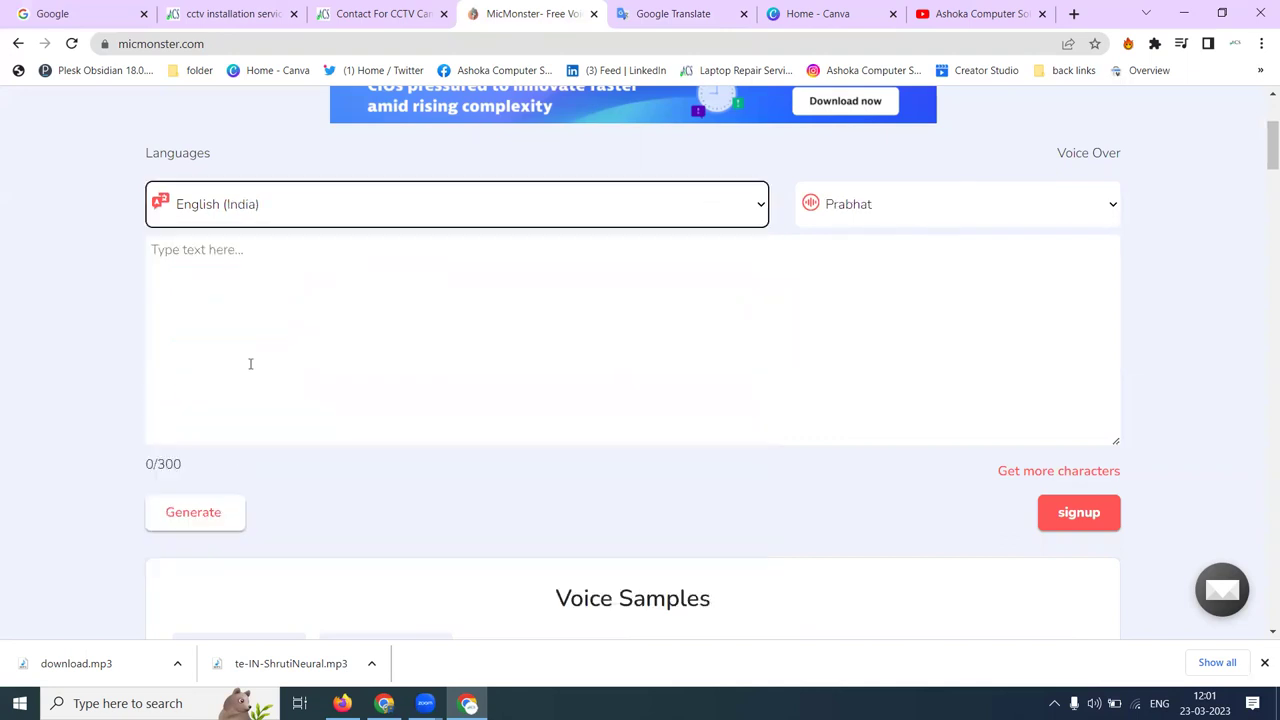
pyautogui.hotkey('ctrl', 'v')
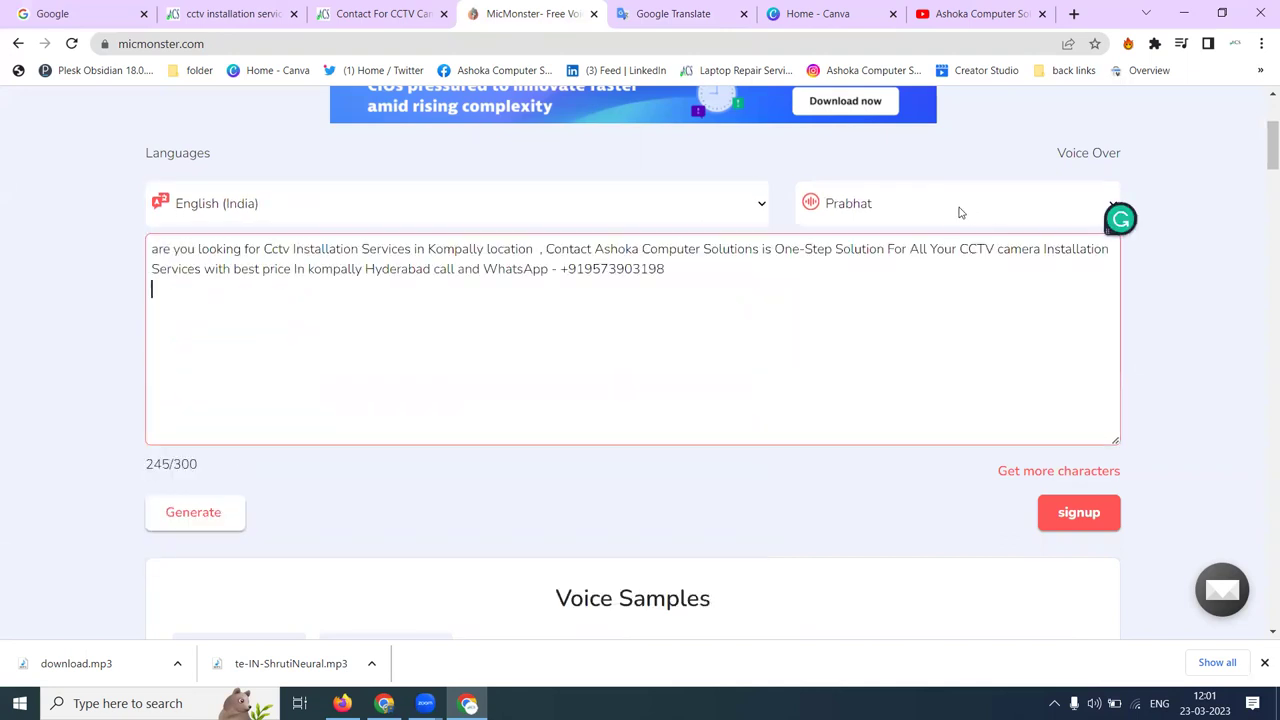
pyautogui.click(953, 206)
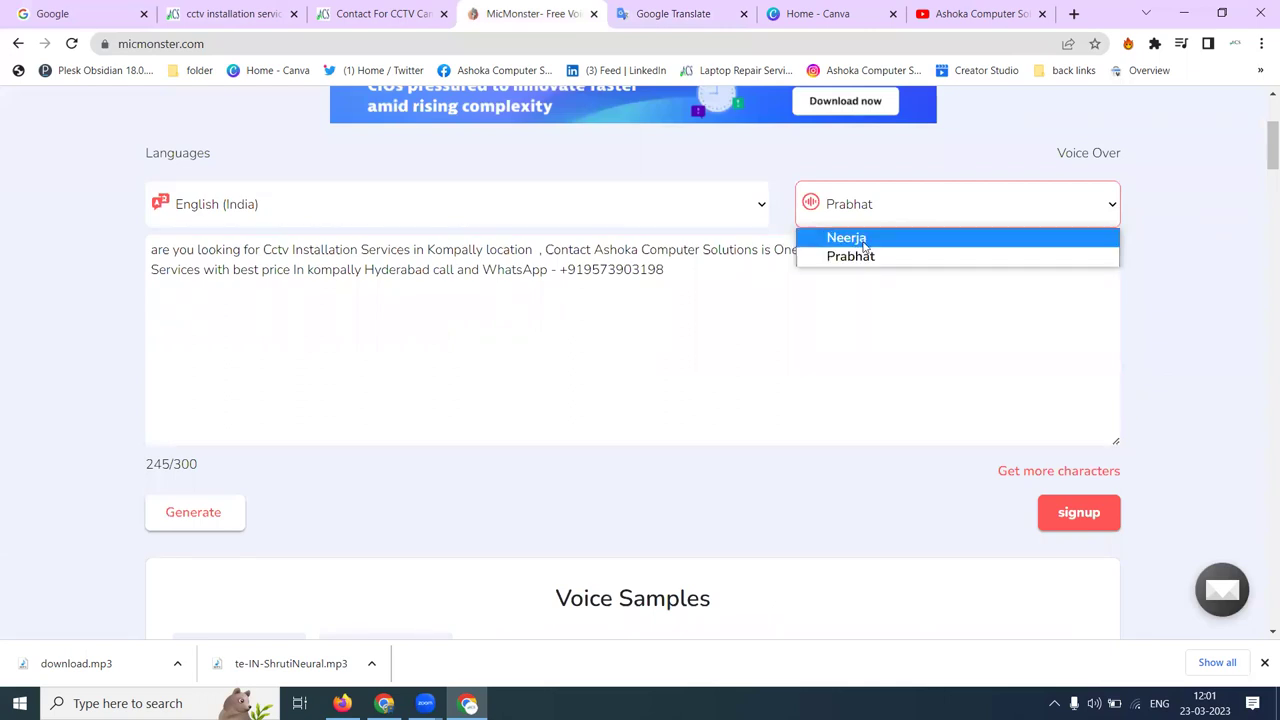
pyautogui.click(863, 238)
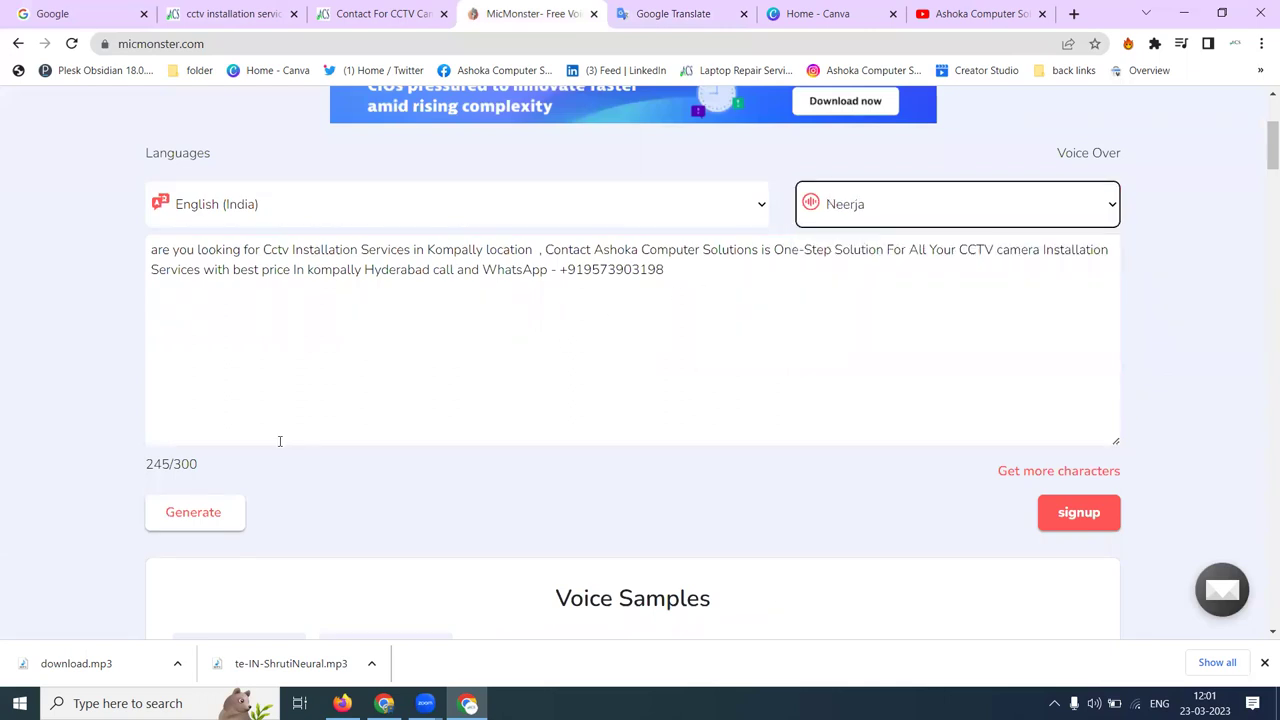
pyautogui.click(196, 517)
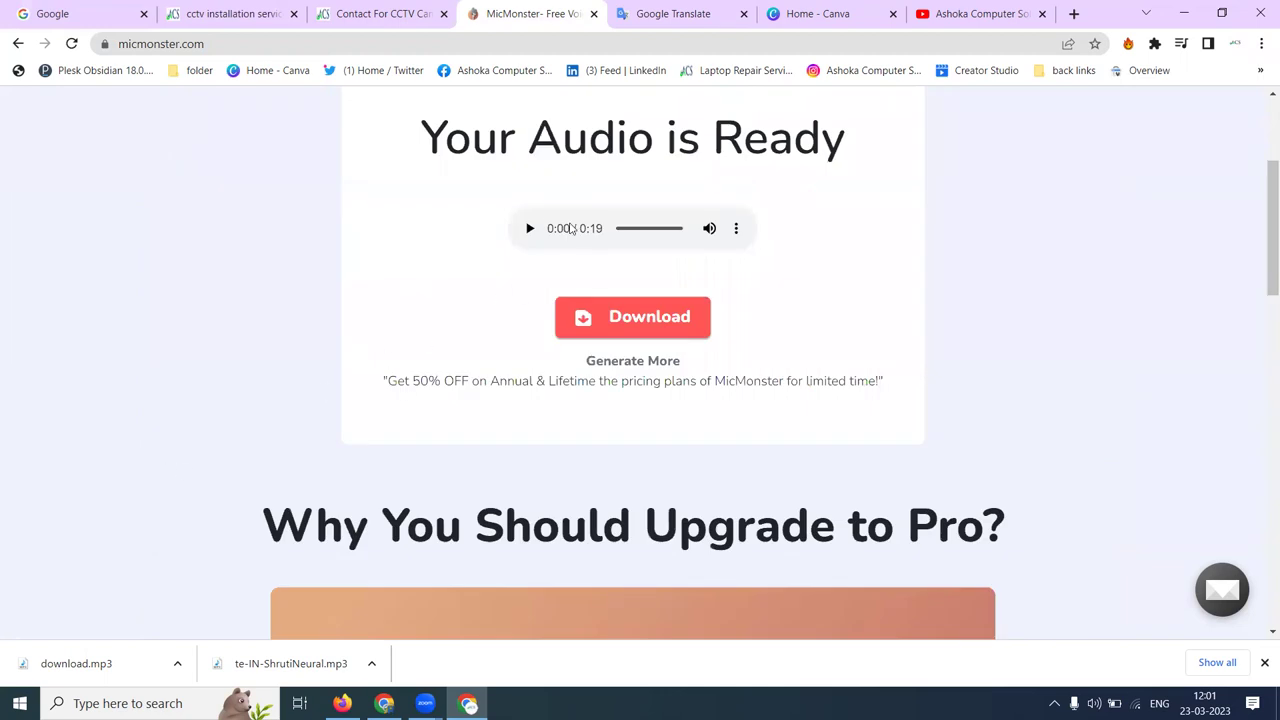
pyautogui.click(604, 318)
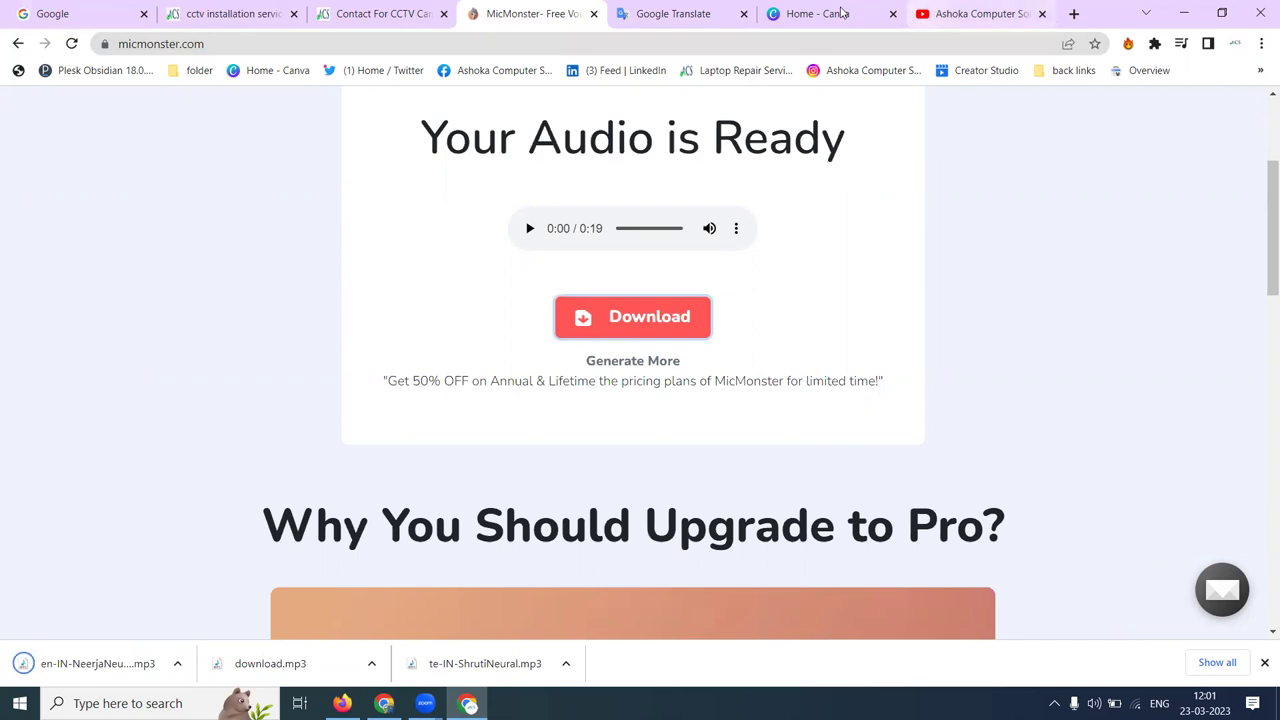
pyautogui.click(790, 8)
# - Create a blank 1080 × 1920 Mobile Video design from the Videos category
pyautogui.scroll(-3, 754, 191)
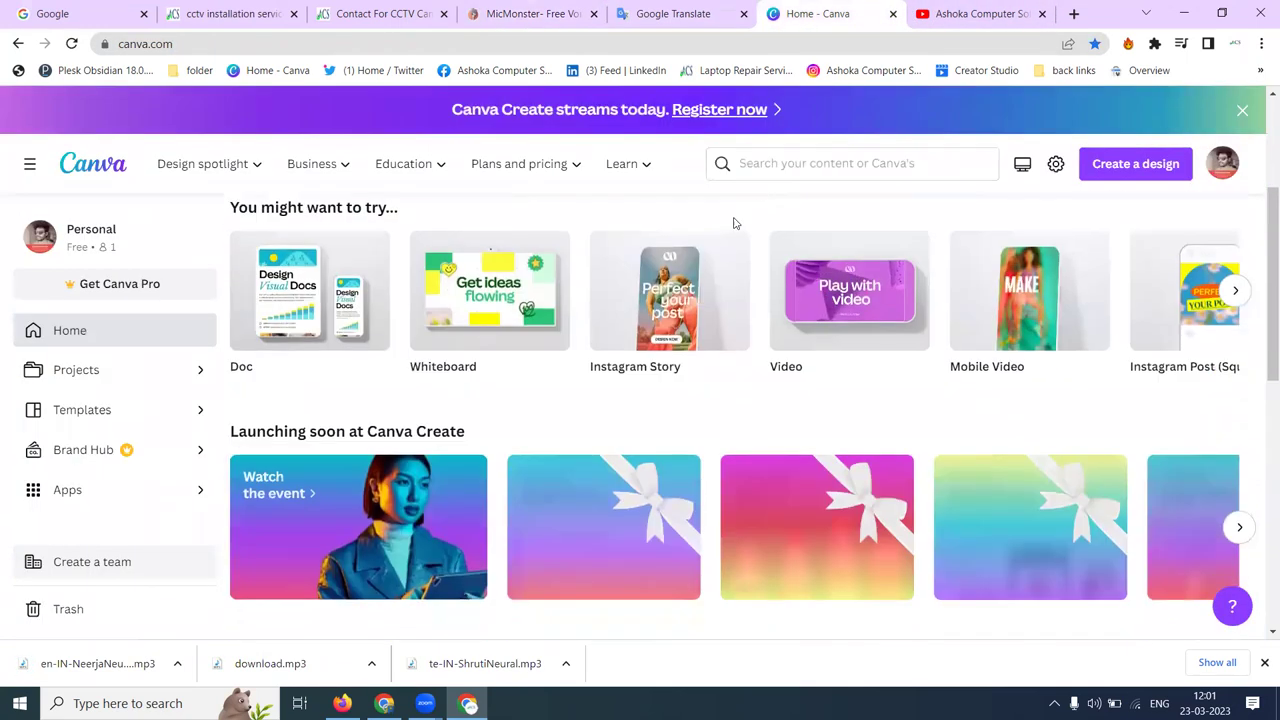
pyautogui.scroll(2, 720, 280)
pyautogui.click(829, 300)
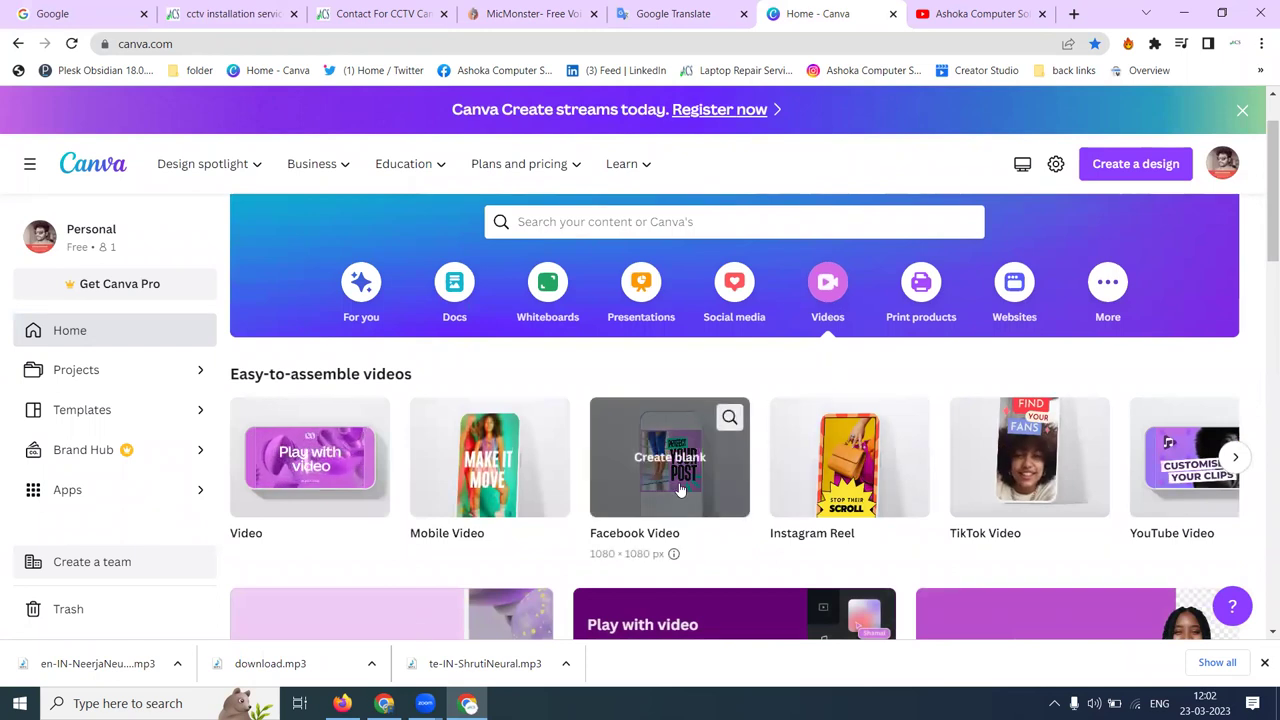
pyautogui.click(506, 479)
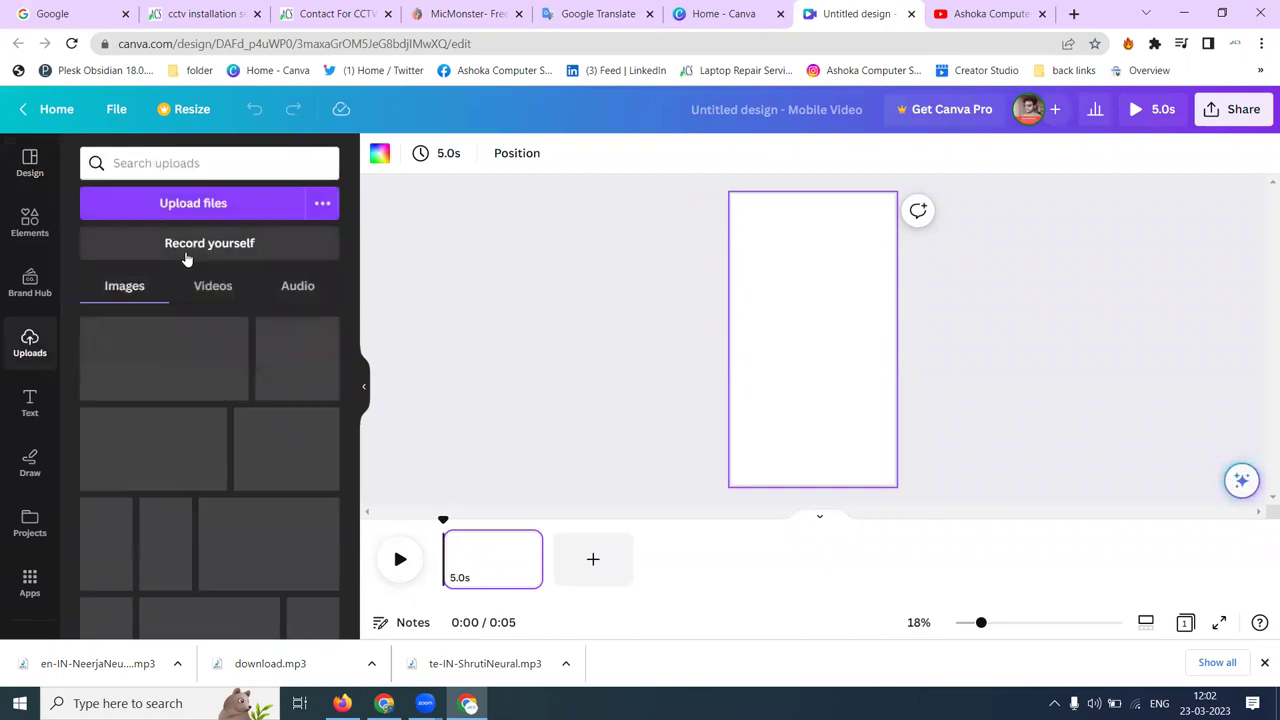
# - Upload en-IN-NeerjaNeural.mp3 from Downloads into the design's audio uploads
pyautogui.click(290, 292)
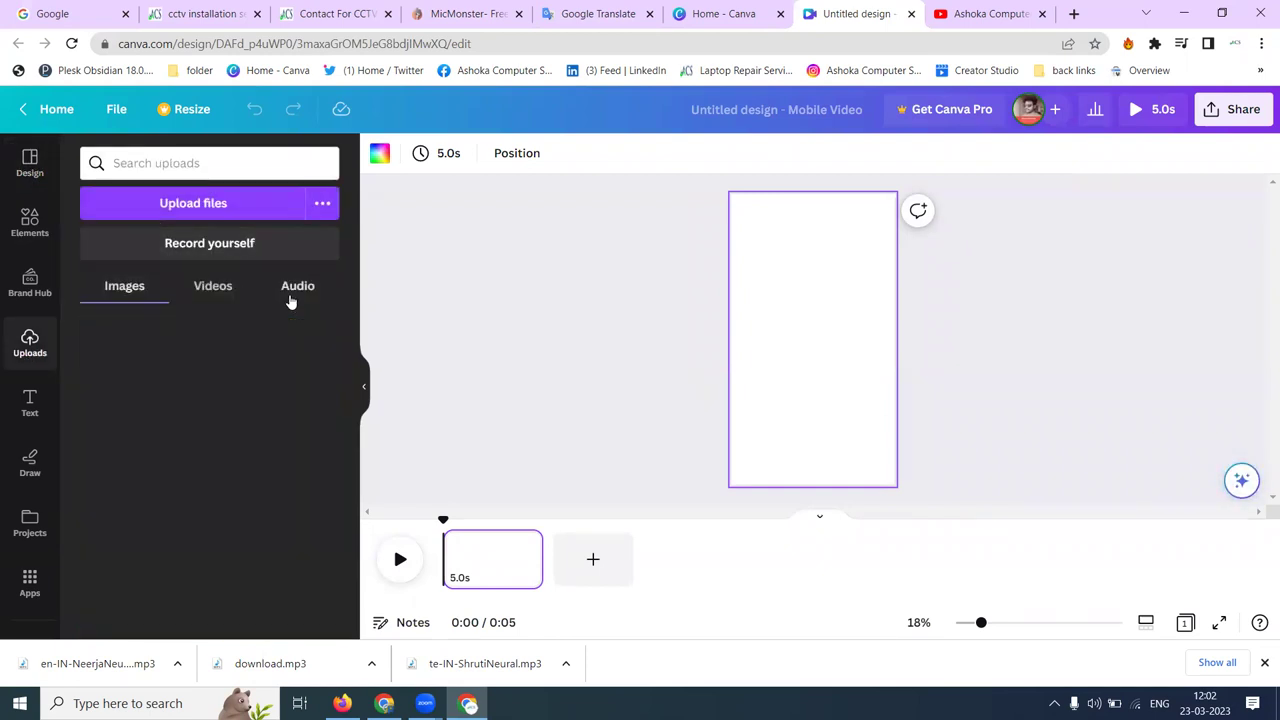
pyautogui.click(210, 204)
pyautogui.scroll(-10, 267, 208)
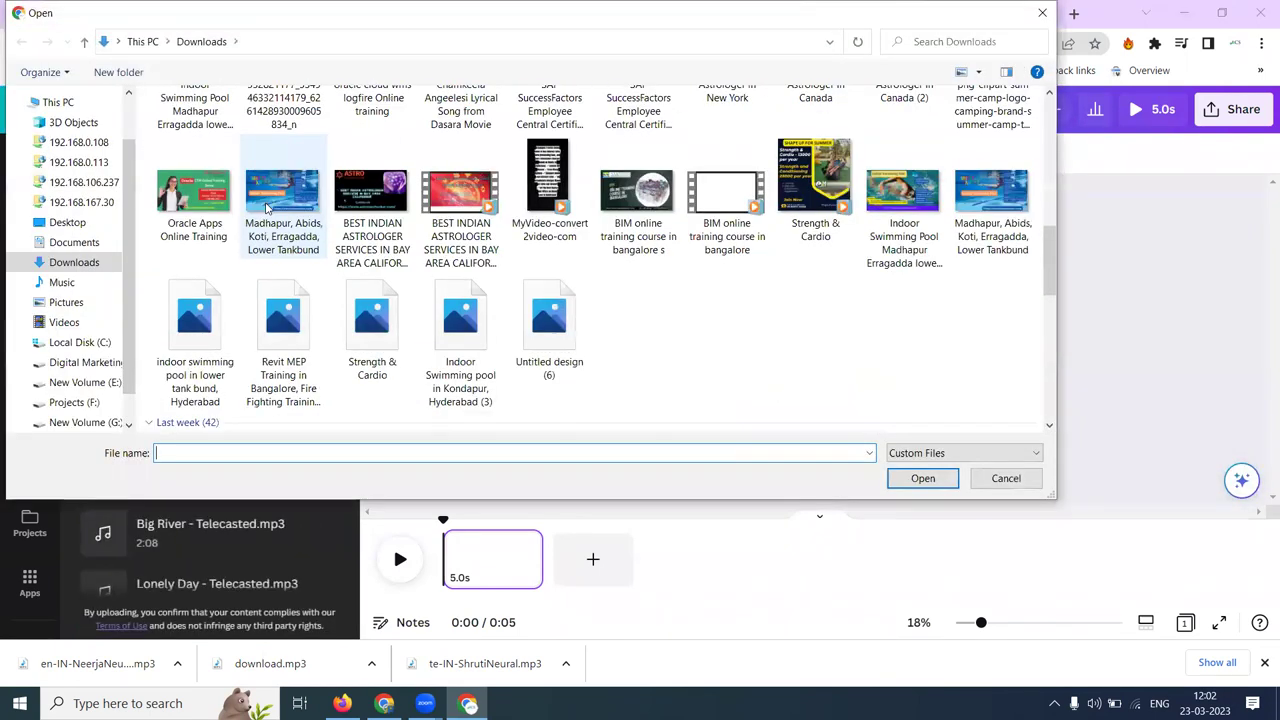
pyautogui.scroll(-5, 267, 208)
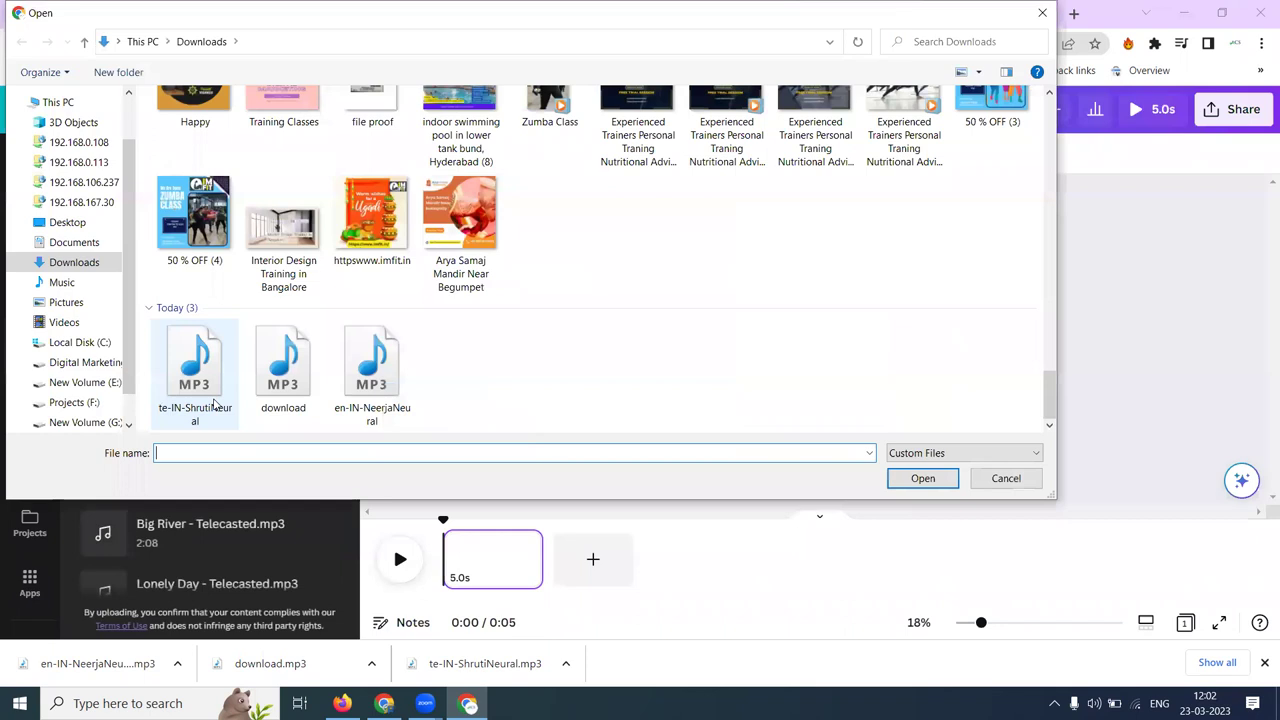
pyautogui.doubleClick(373, 378)
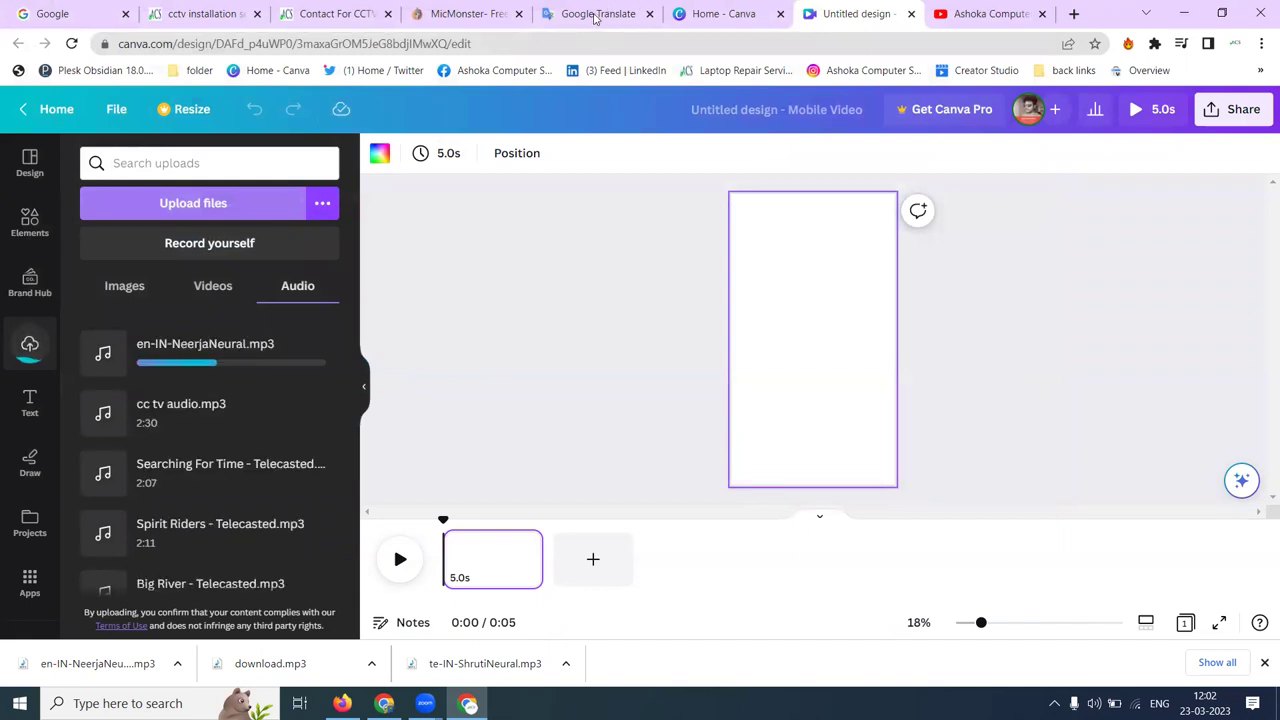
pyautogui.click(595, 14)
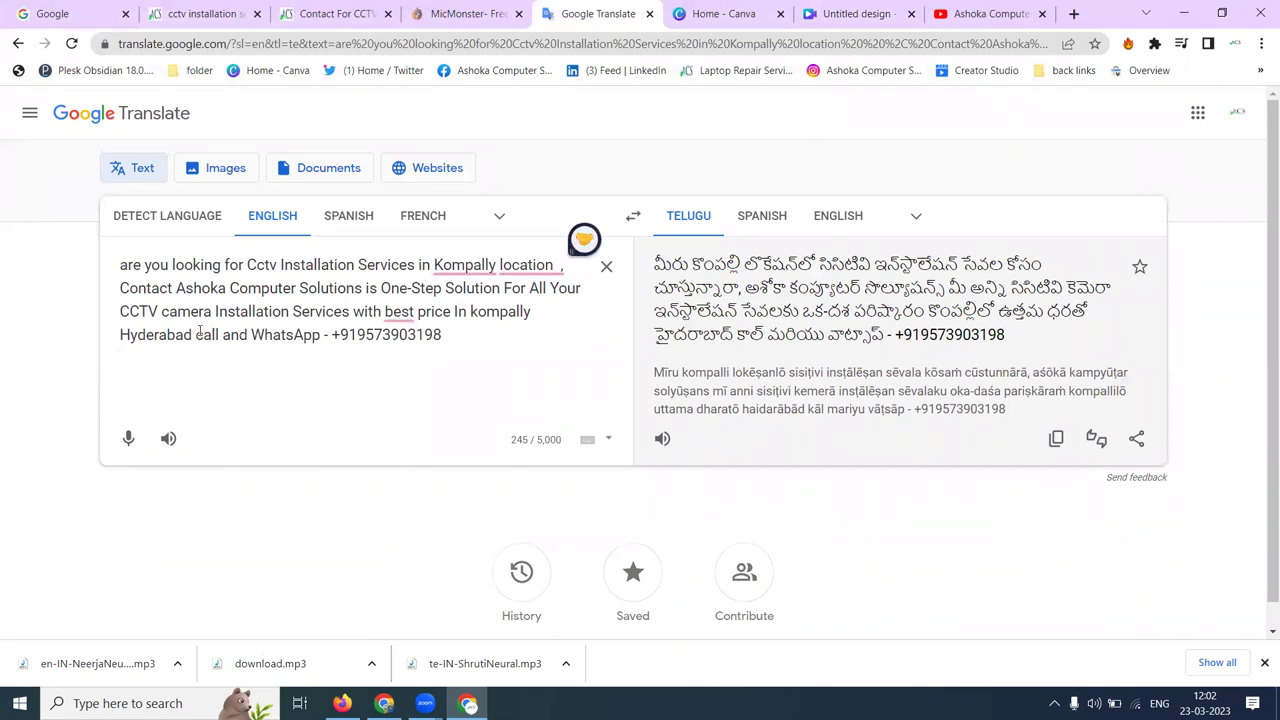
# - Insert 'please contact' before 'call', select the revised advert, and reload the MicMonster home page
pyautogui.write('please contact')
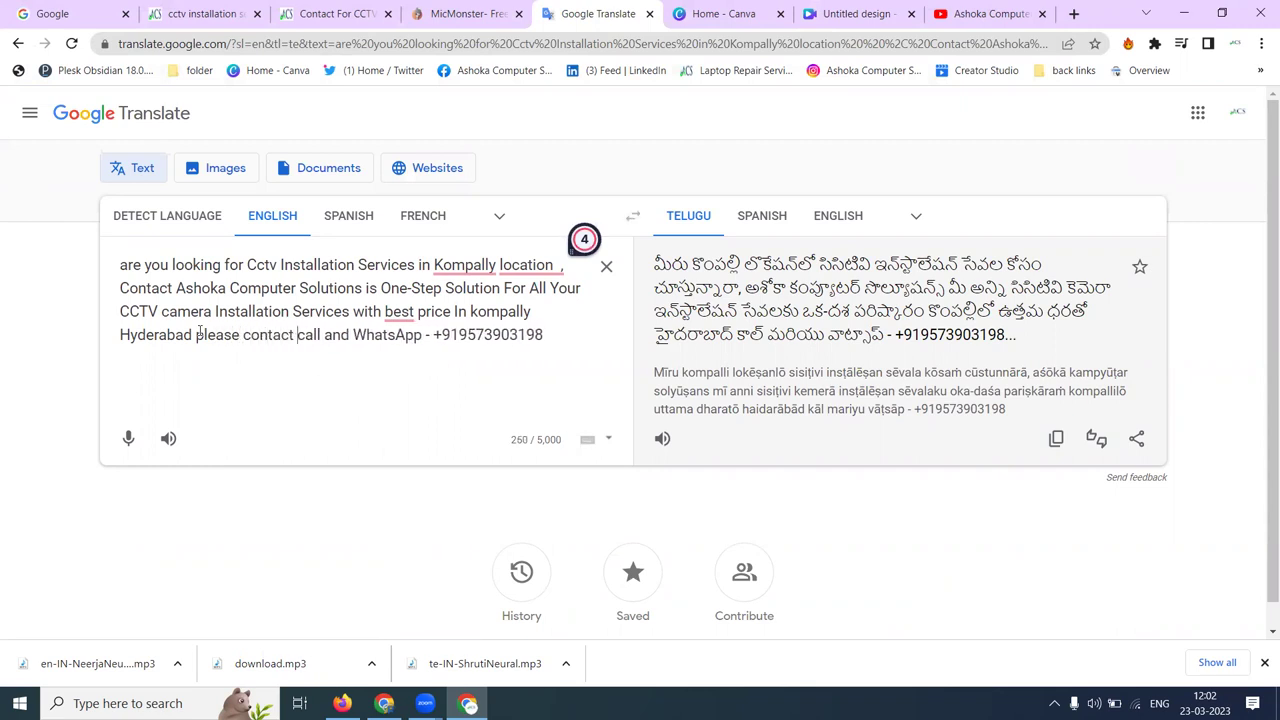
pyautogui.hotkey('ctrl', 'a')
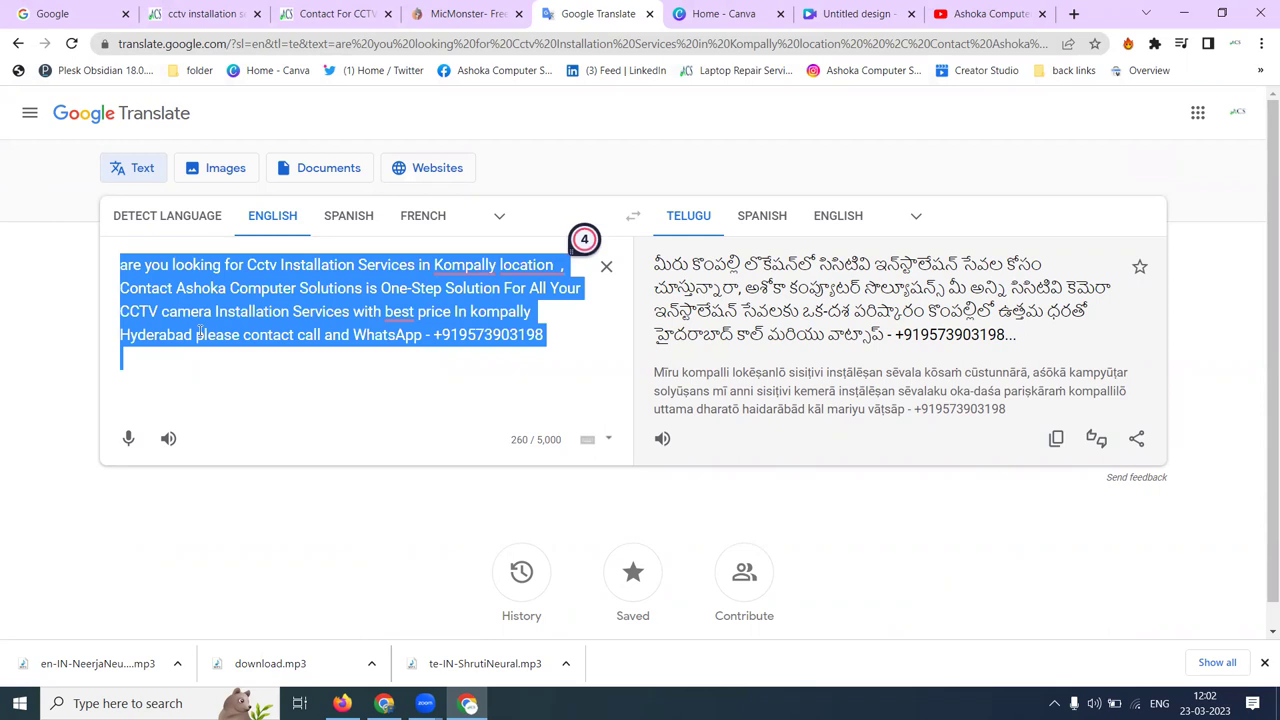
pyautogui.click(492, 12)
pyautogui.scroll(3, 260, 165)
pyautogui.click(247, 141)
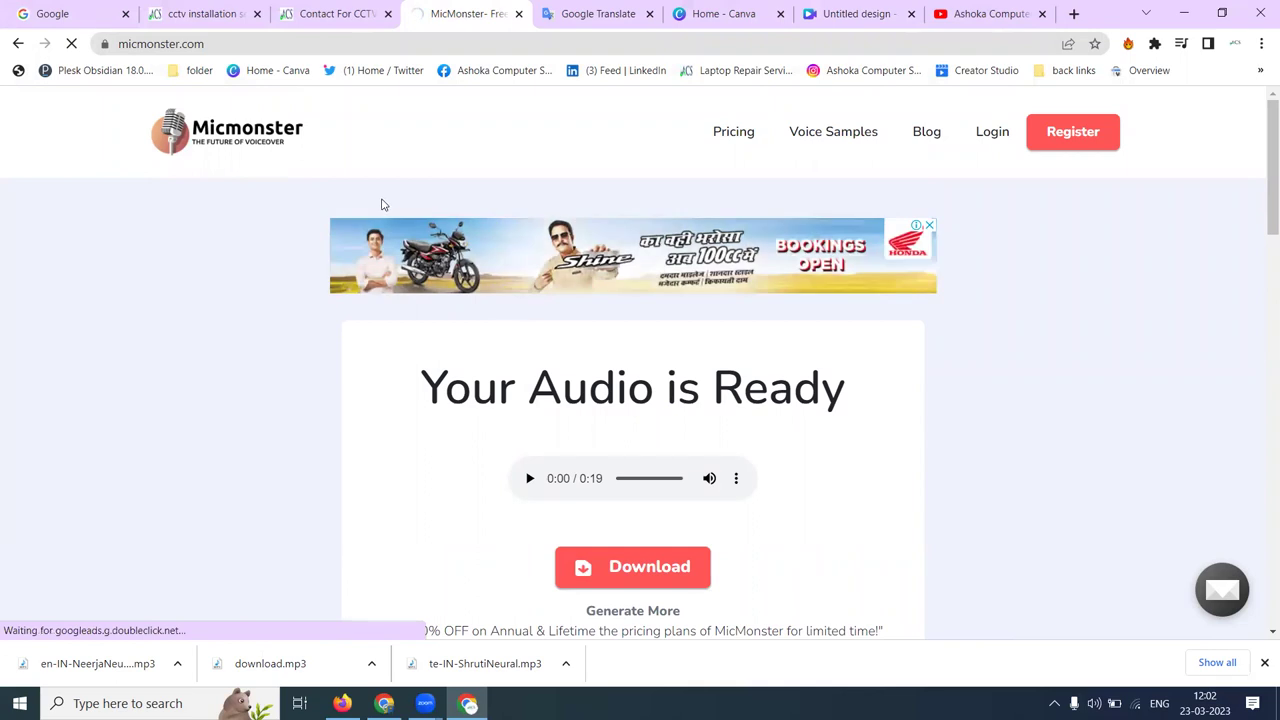
# - Set MicMonster's language to English (India) and paste in the revised advert text
pyautogui.scroll(-3, 417, 289)
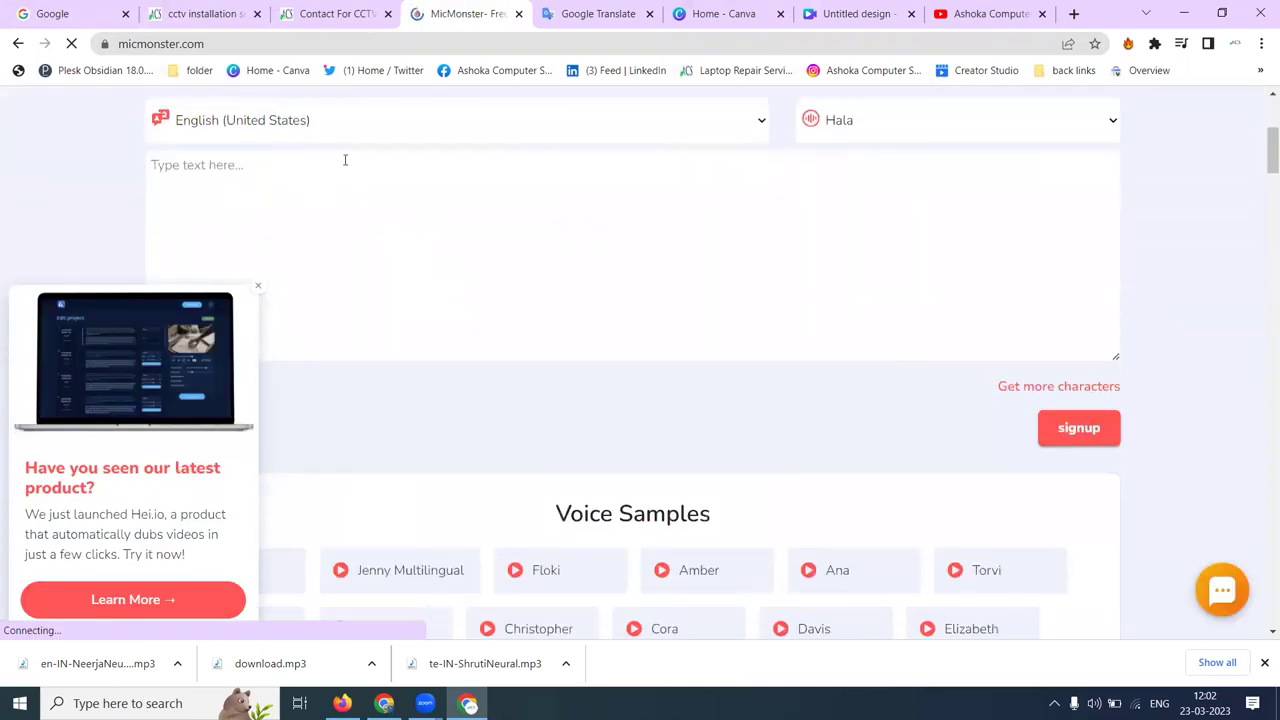
pyautogui.click(257, 287)
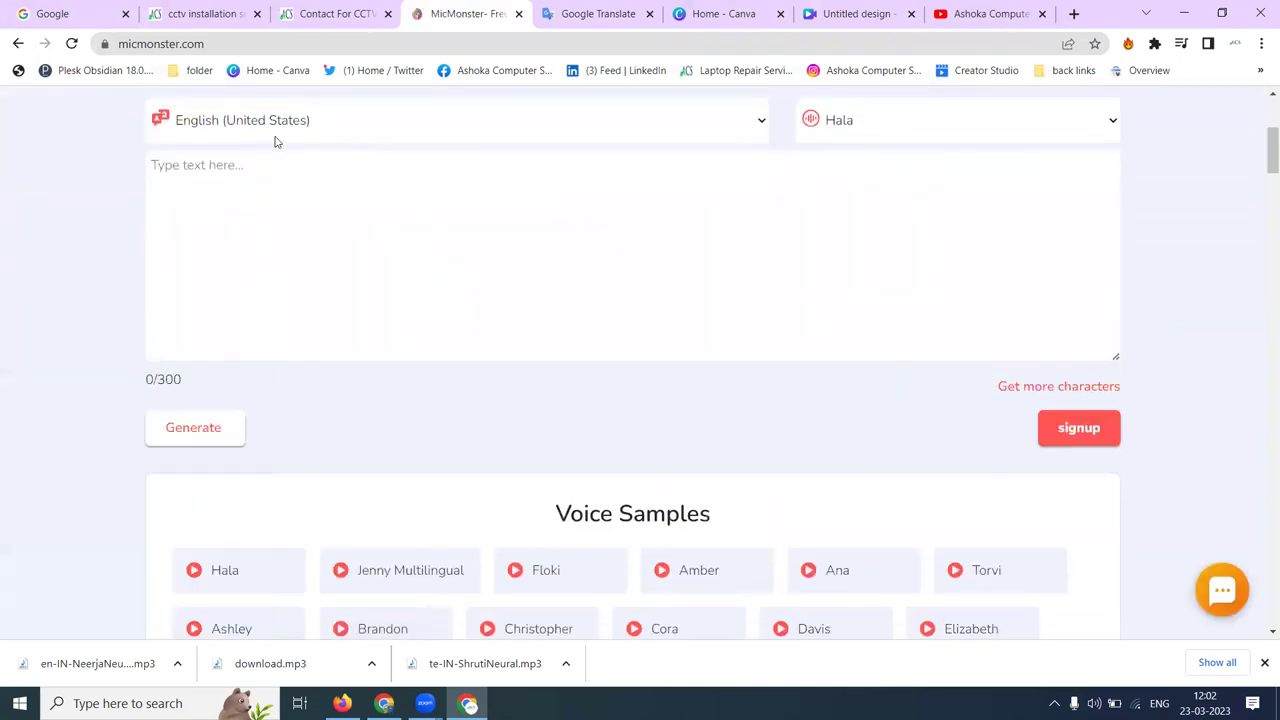
pyautogui.click(276, 140)
pyautogui.scroll(-3, 252, 316)
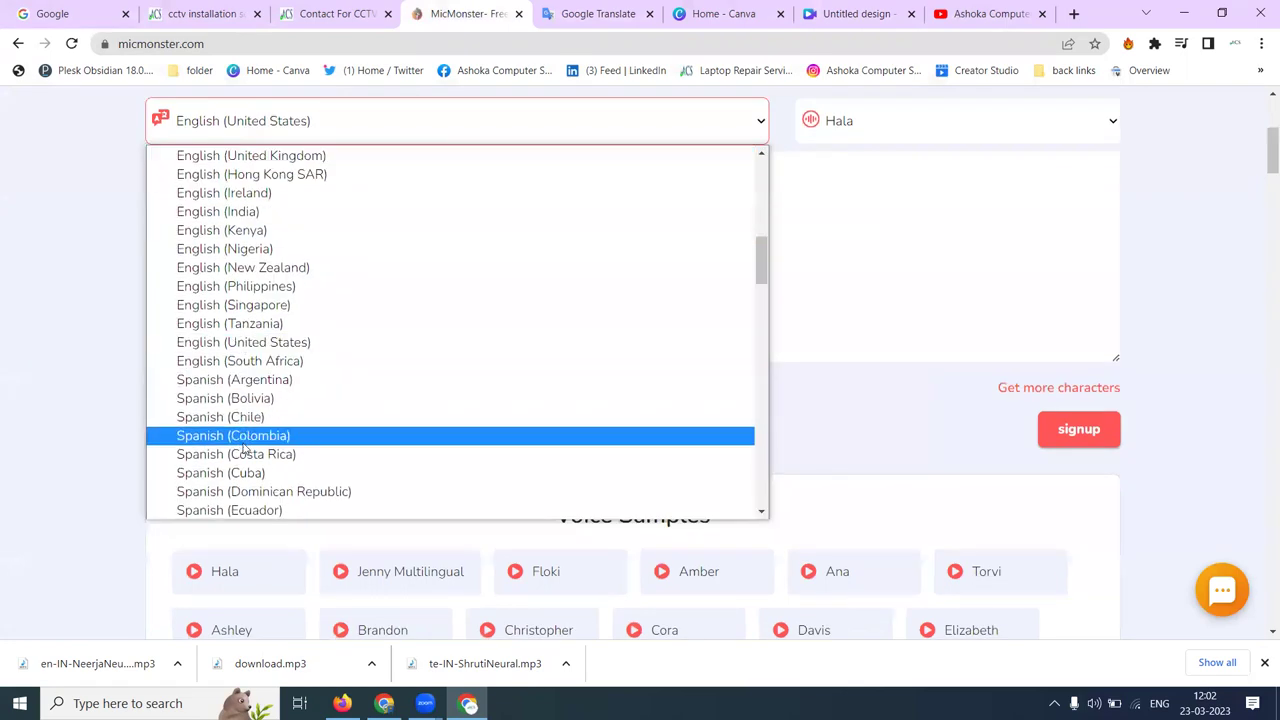
pyautogui.click(245, 212)
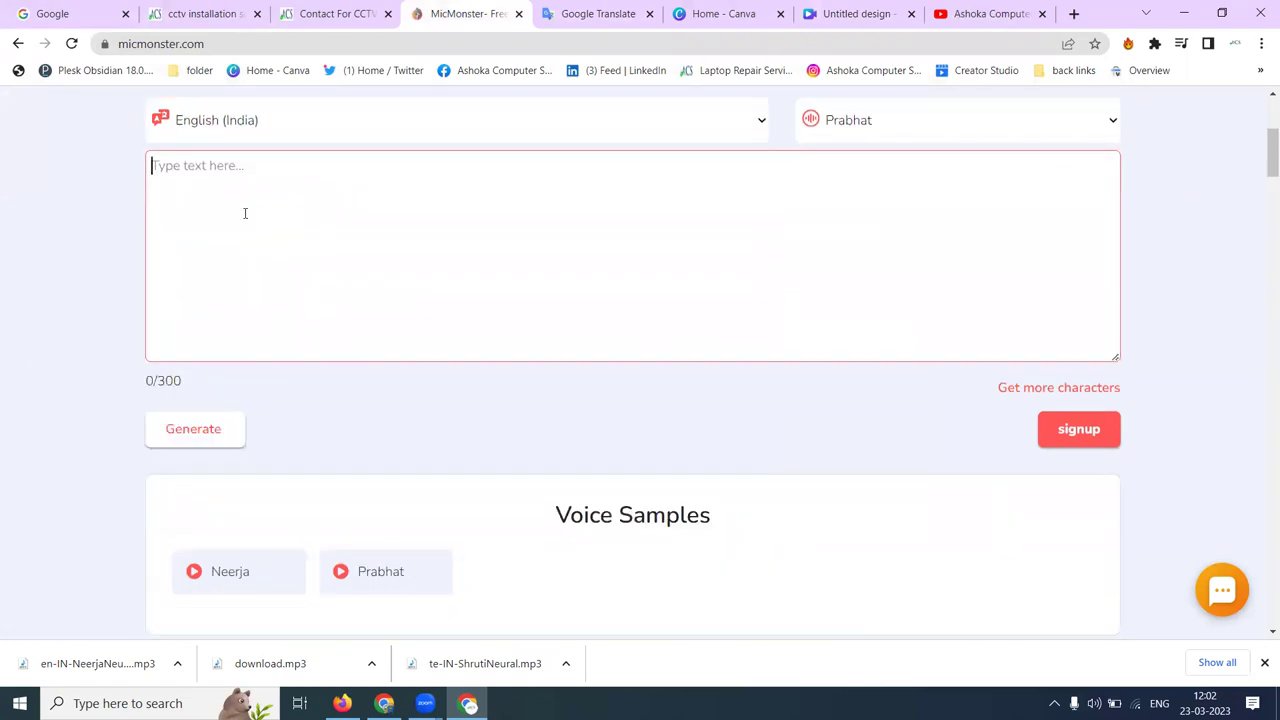
pyautogui.hotkey('ctrl', 'v')
# - Voice the advert with Neerja, generate the 0:20 clip and download it
pyautogui.click(872, 126)
pyautogui.click(863, 156)
pyautogui.click(173, 436)
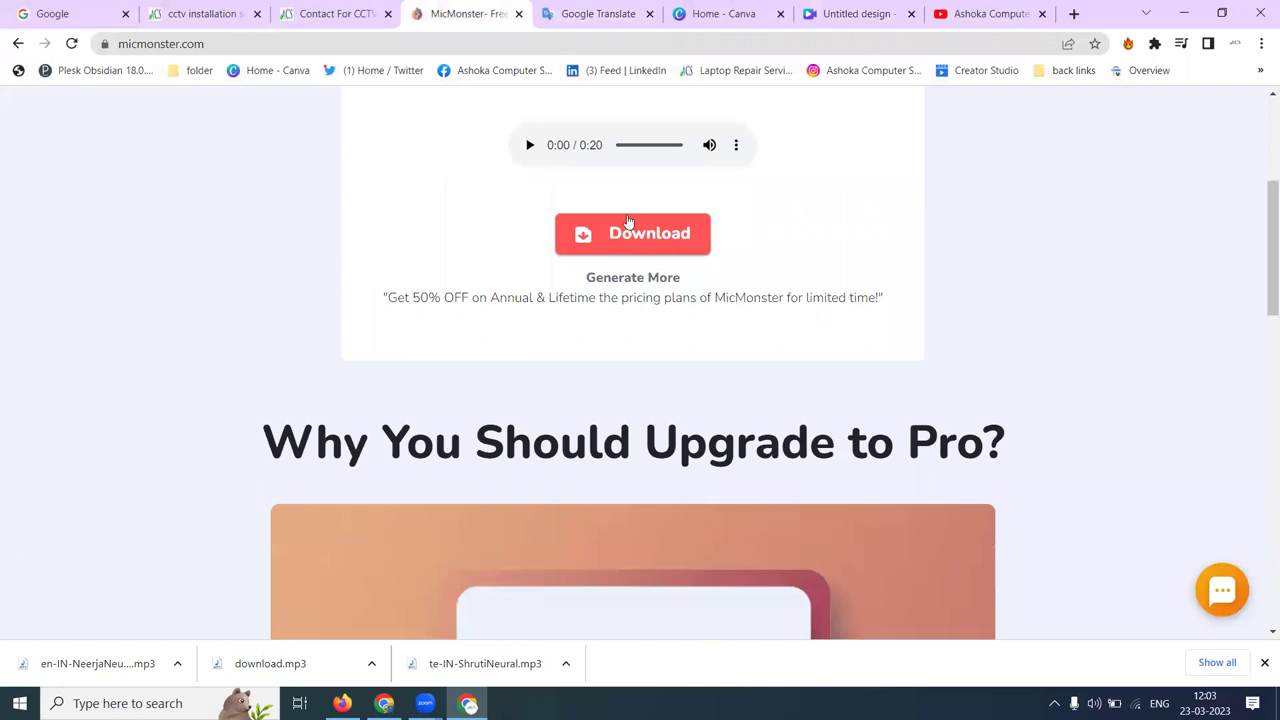
pyautogui.click(632, 233)
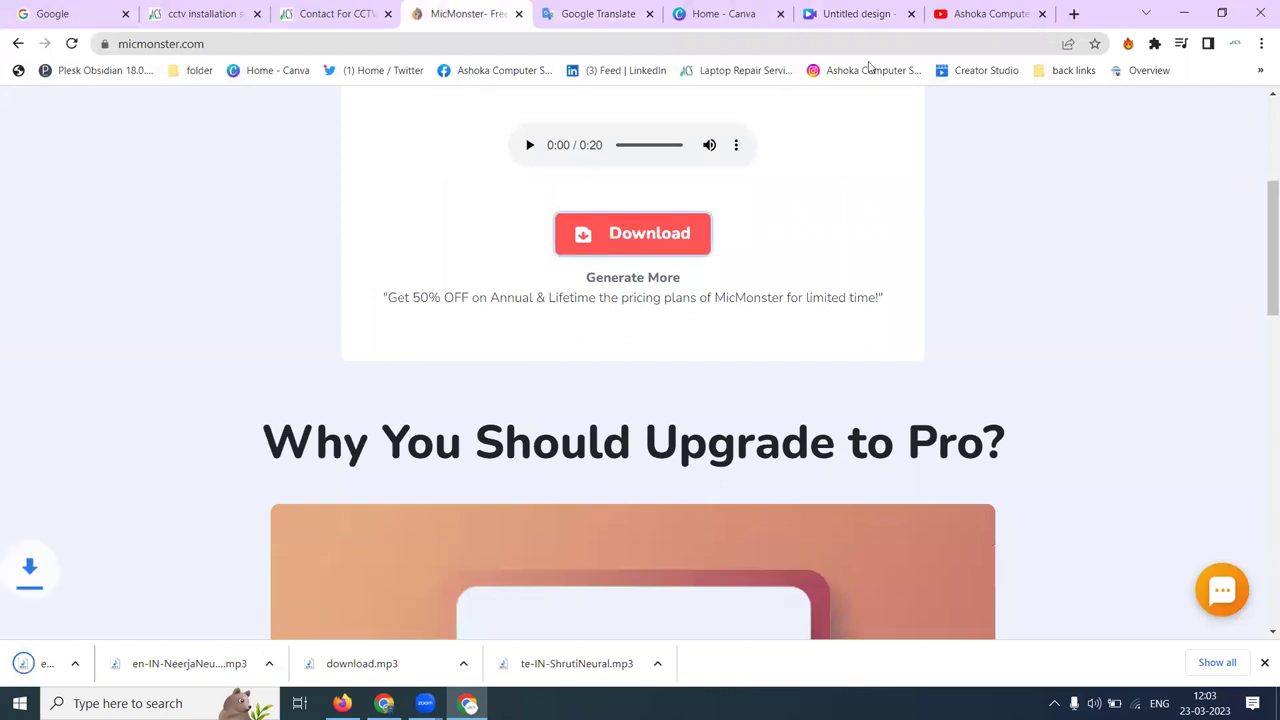
pyautogui.click(850, 14)
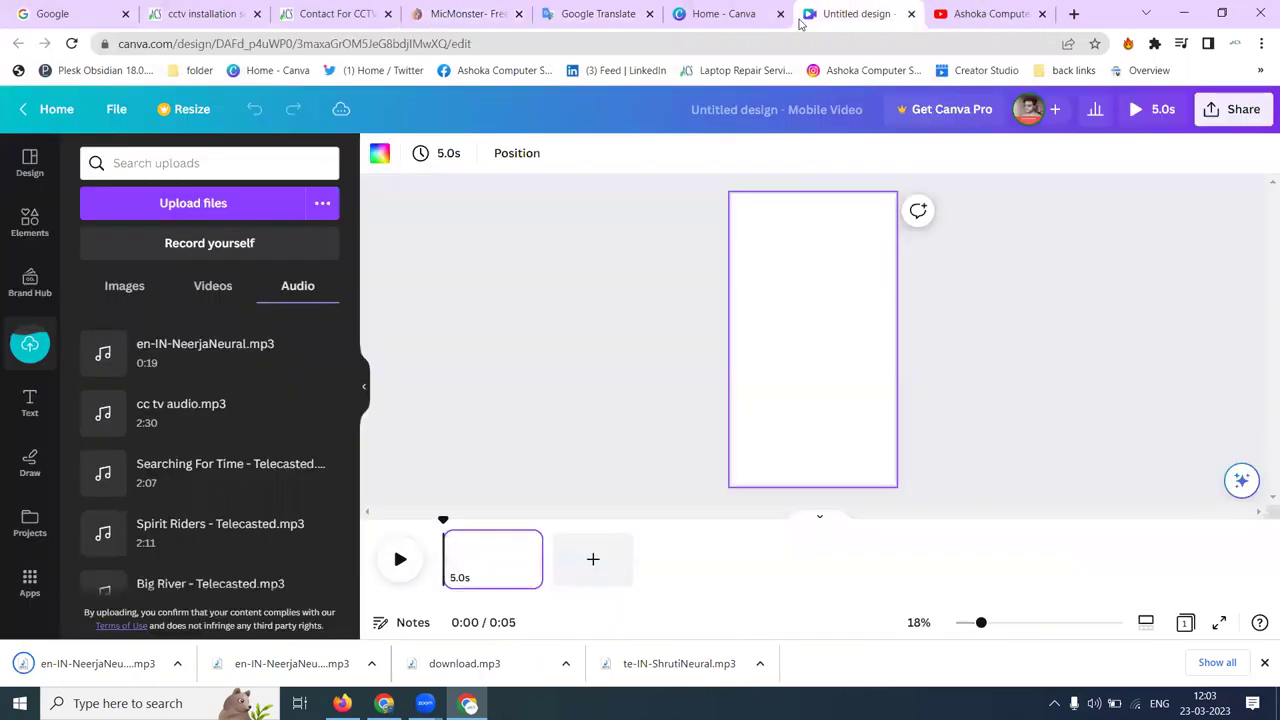
# - Add the uploaded en-IN-NeerjaNeural.mp3 voiceover to the timeline and add a second 5.0s page
pyautogui.click(140, 213)
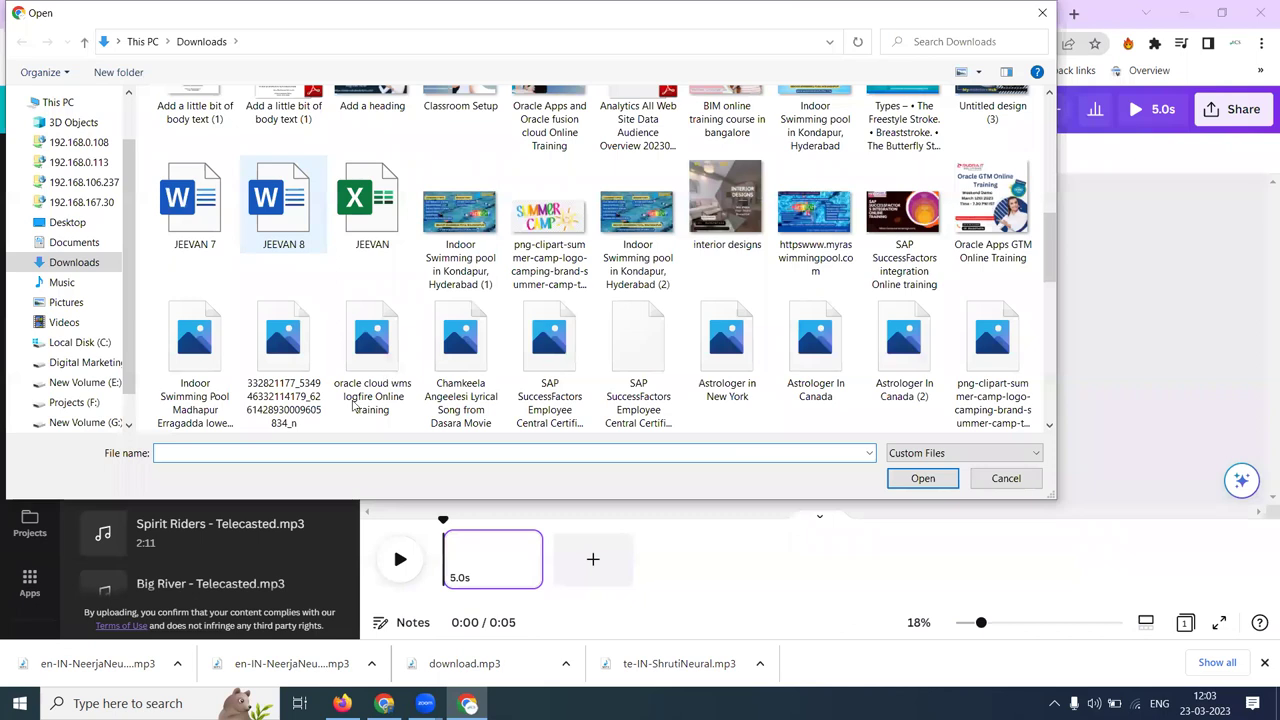
pyautogui.press('Escape')
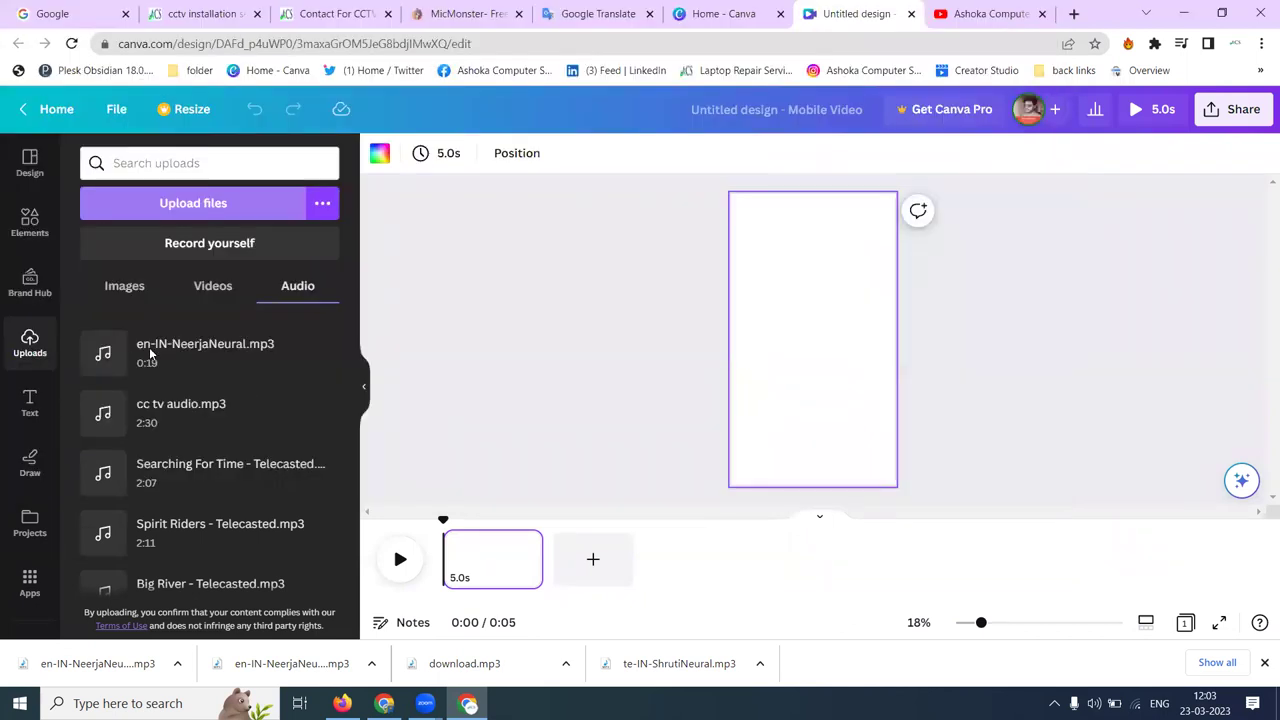
pyautogui.click(170, 423)
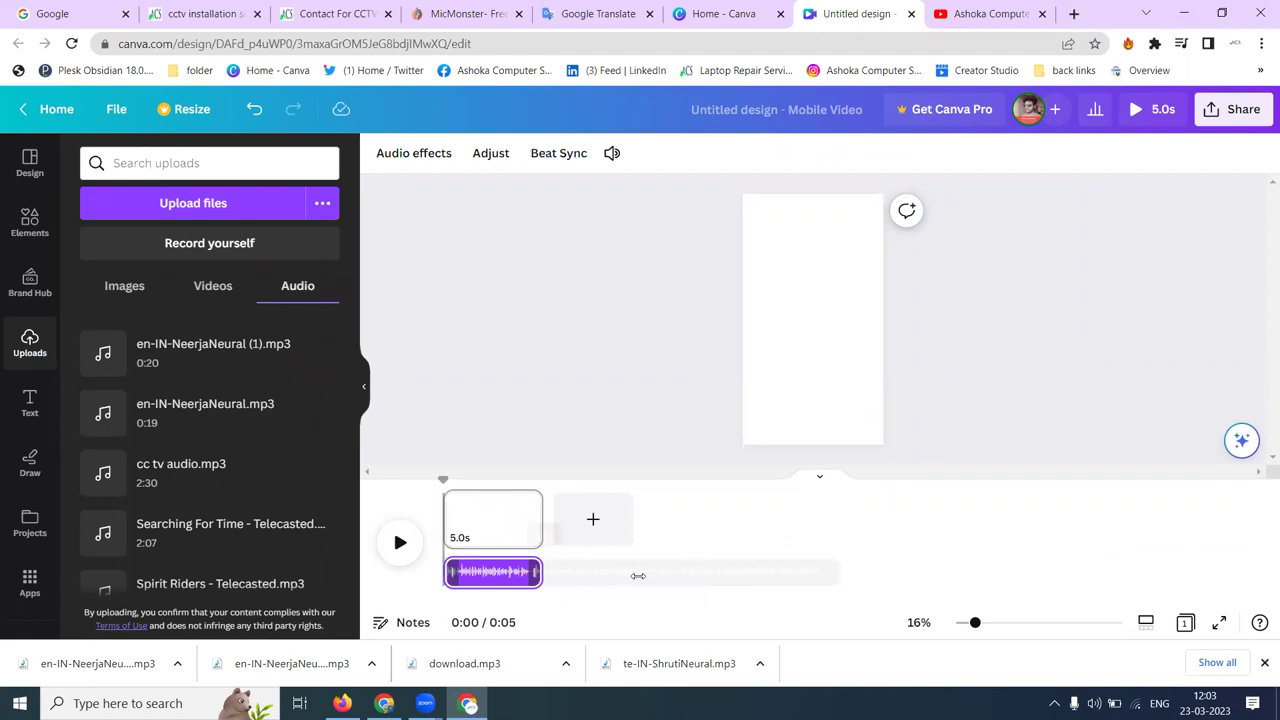
pyautogui.click(608, 529)
# - Add pages up to five, then delete the empty fifth page, leaving four 5-second pages
pyautogui.click(690, 528)
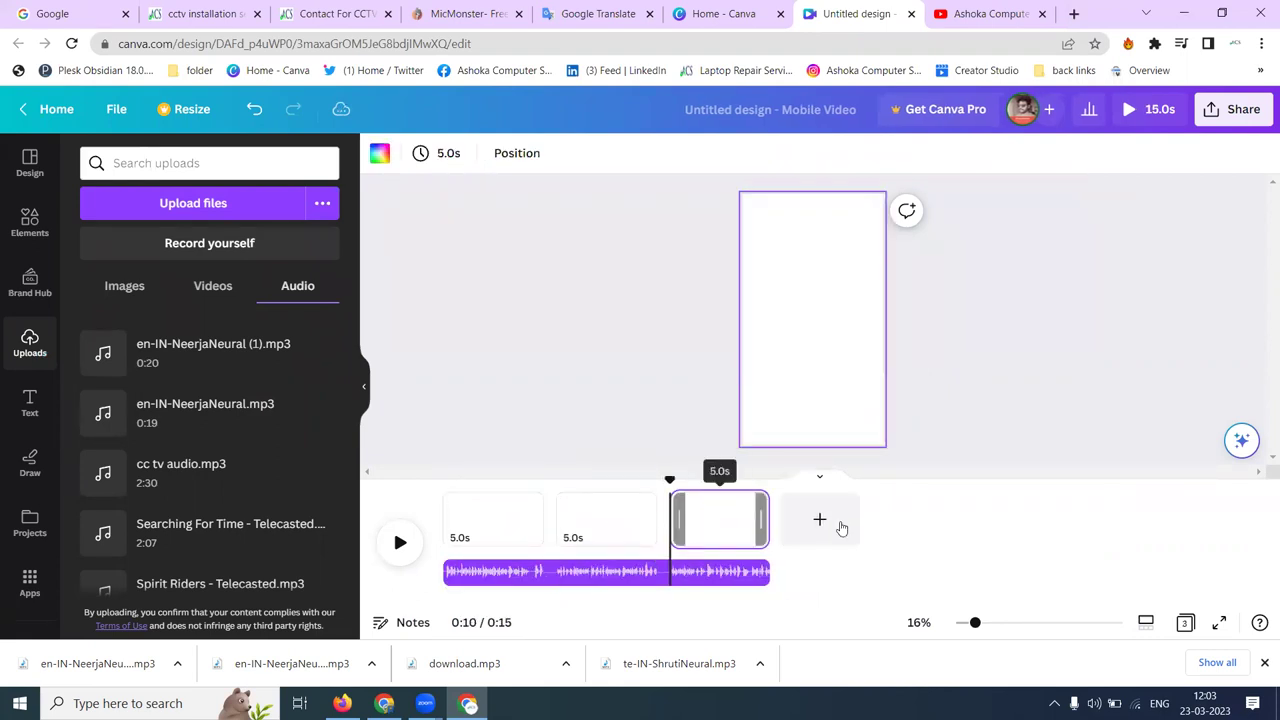
pyautogui.click(843, 528)
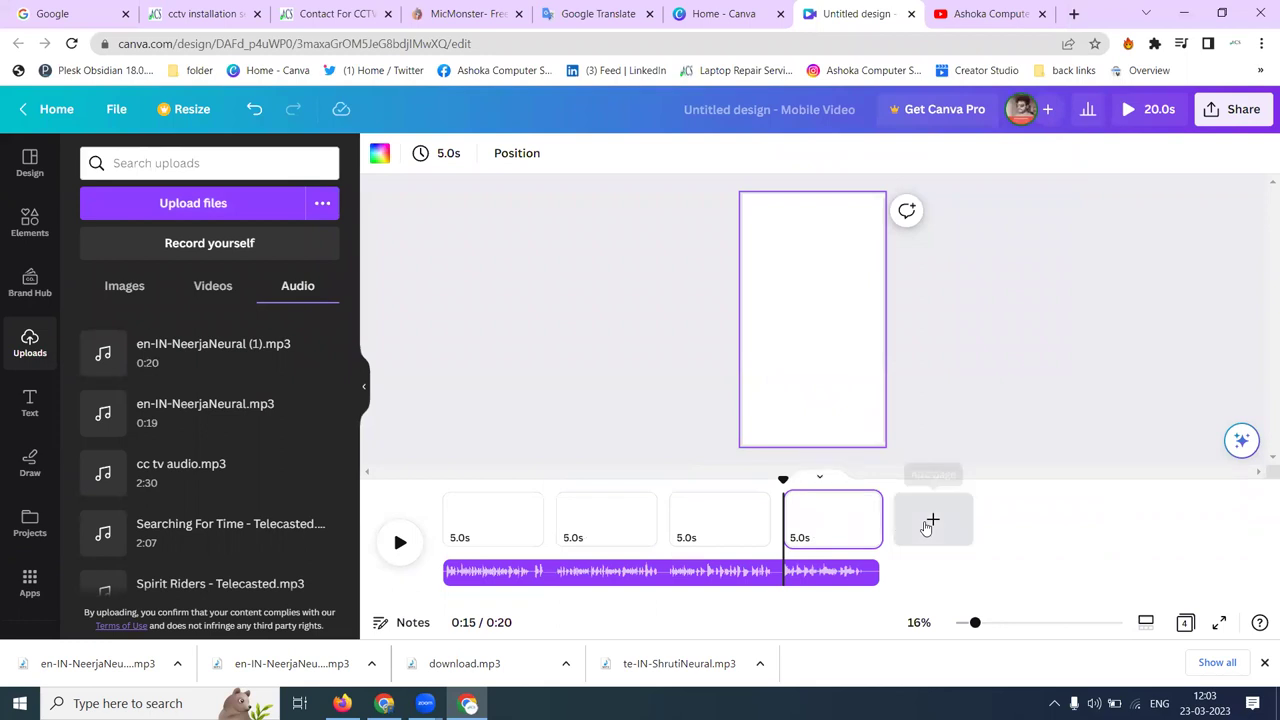
pyautogui.click(928, 524)
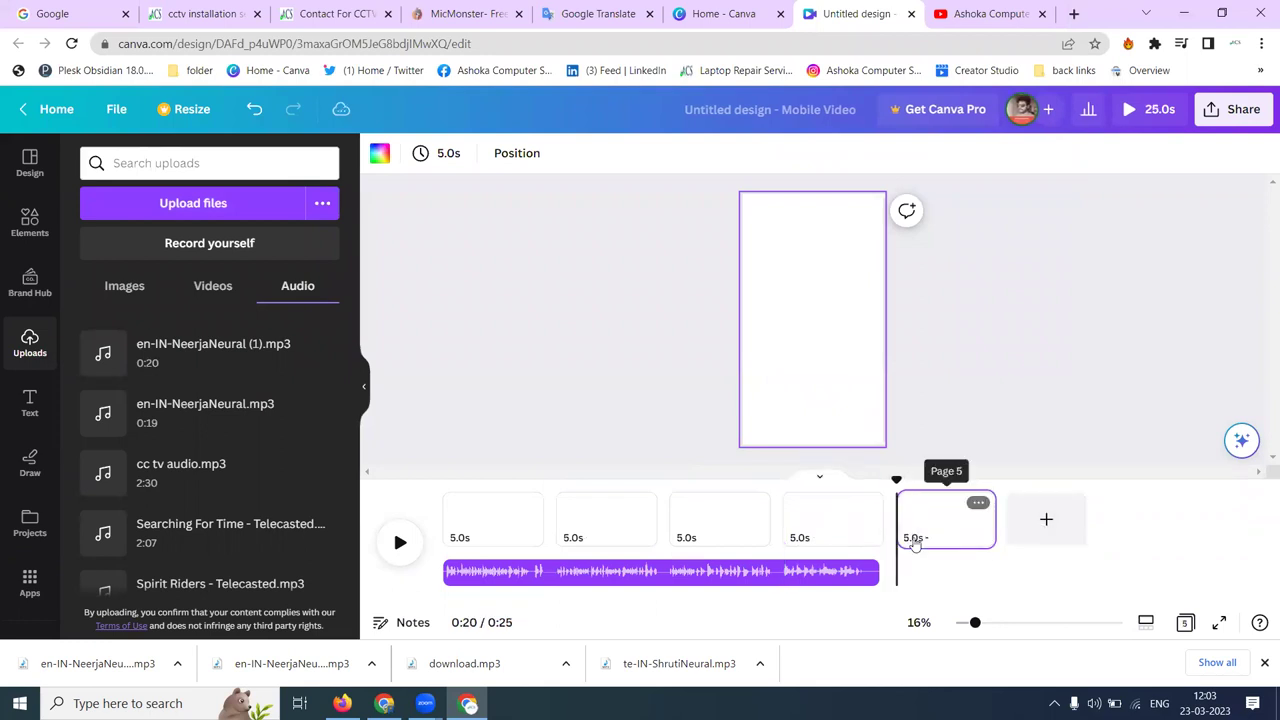
pyautogui.click(976, 505)
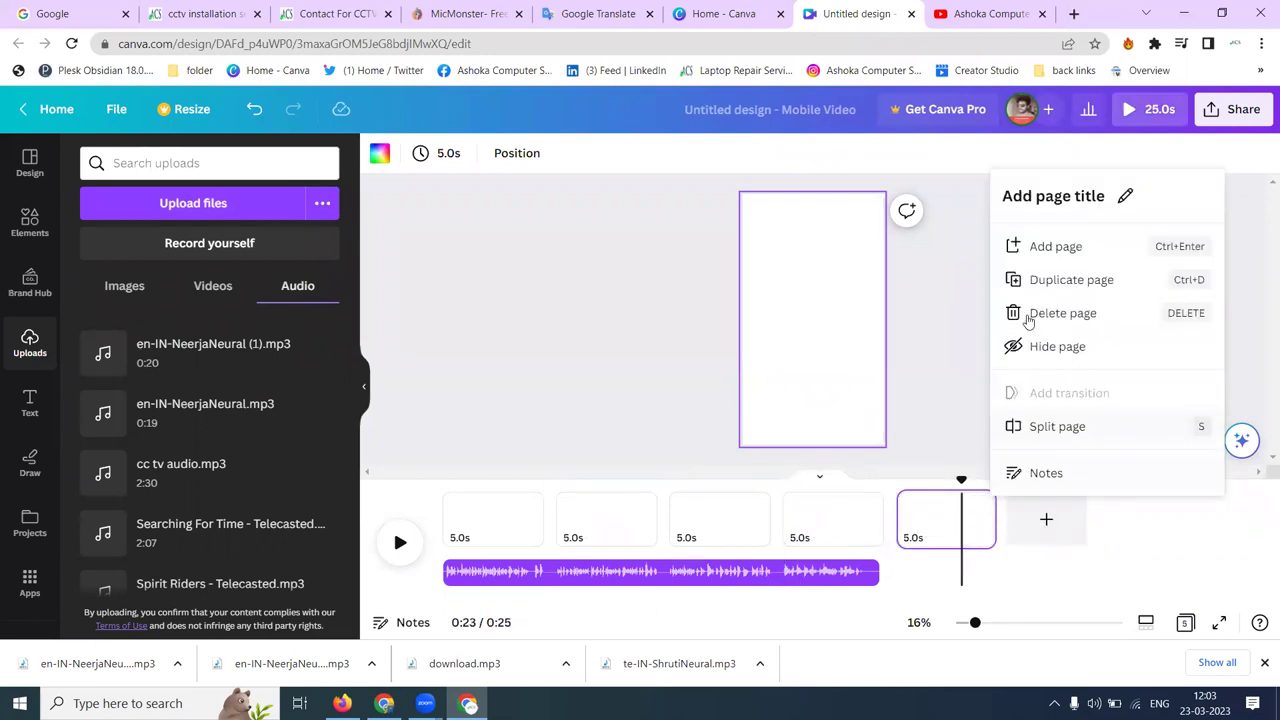
pyautogui.click(1030, 315)
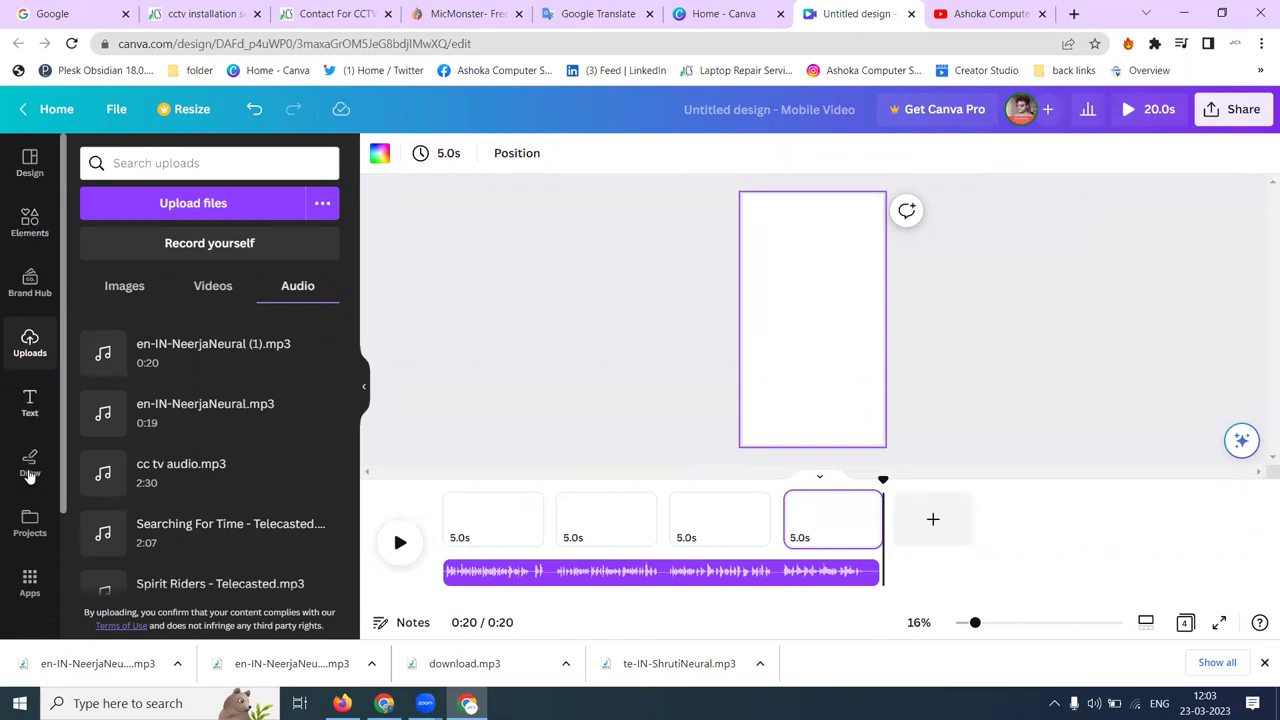
# - Make the blue-sky CCTV camera photo the background of page 4
pyautogui.click(121, 289)
pyautogui.moveTo(163, 358); pyautogui.dragTo(808, 320)
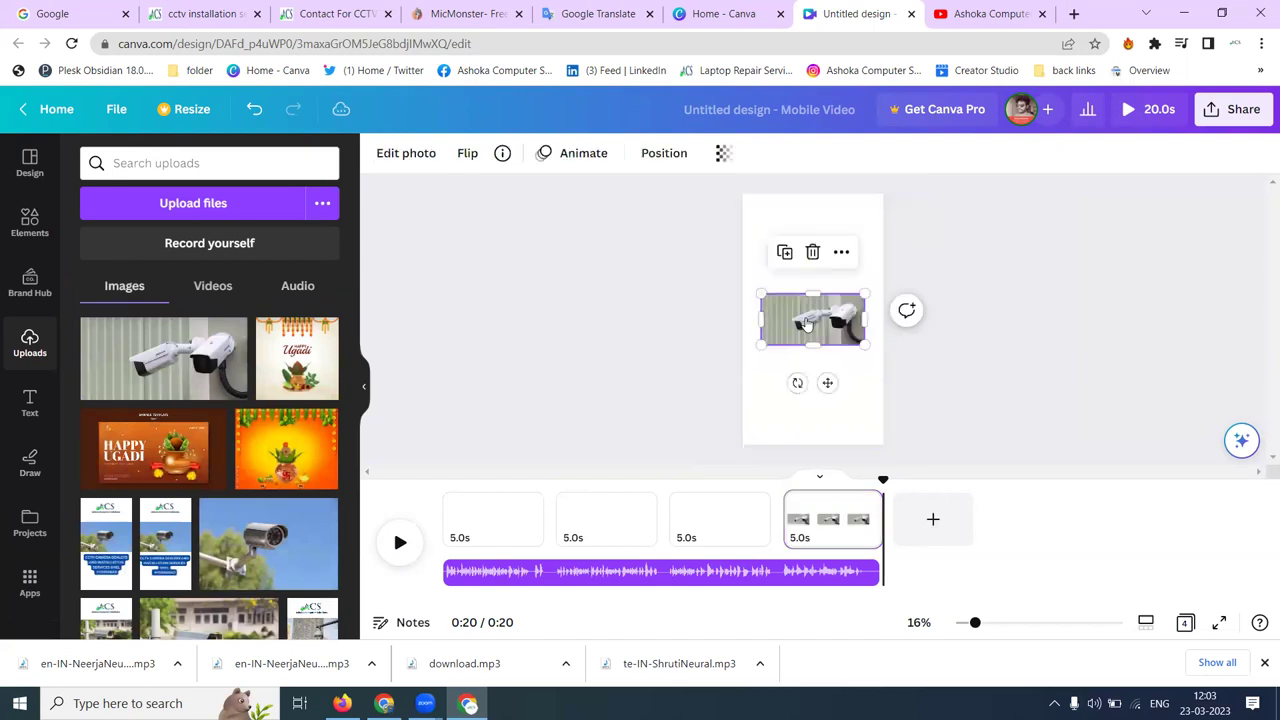
pyautogui.rightClick(808, 320)
pyautogui.click(894, 577)
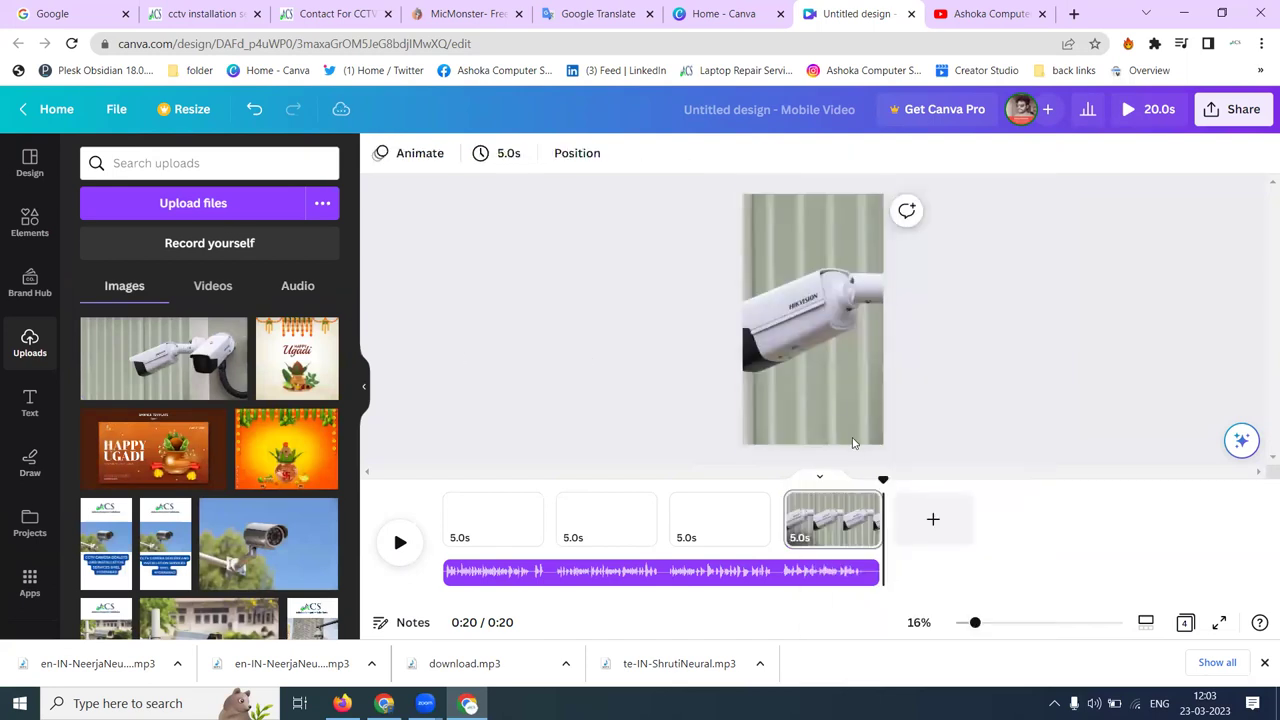
pyautogui.click(320, 510)
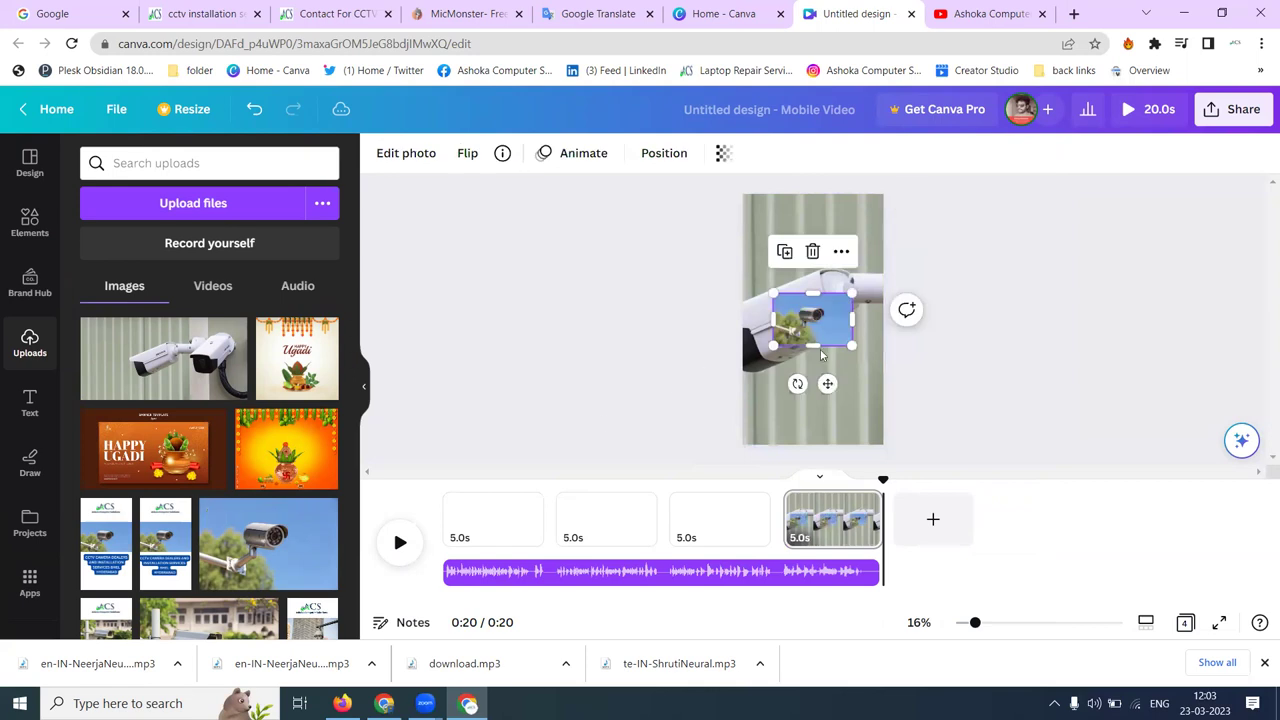
pyautogui.rightClick(824, 323)
pyautogui.click(883, 577)
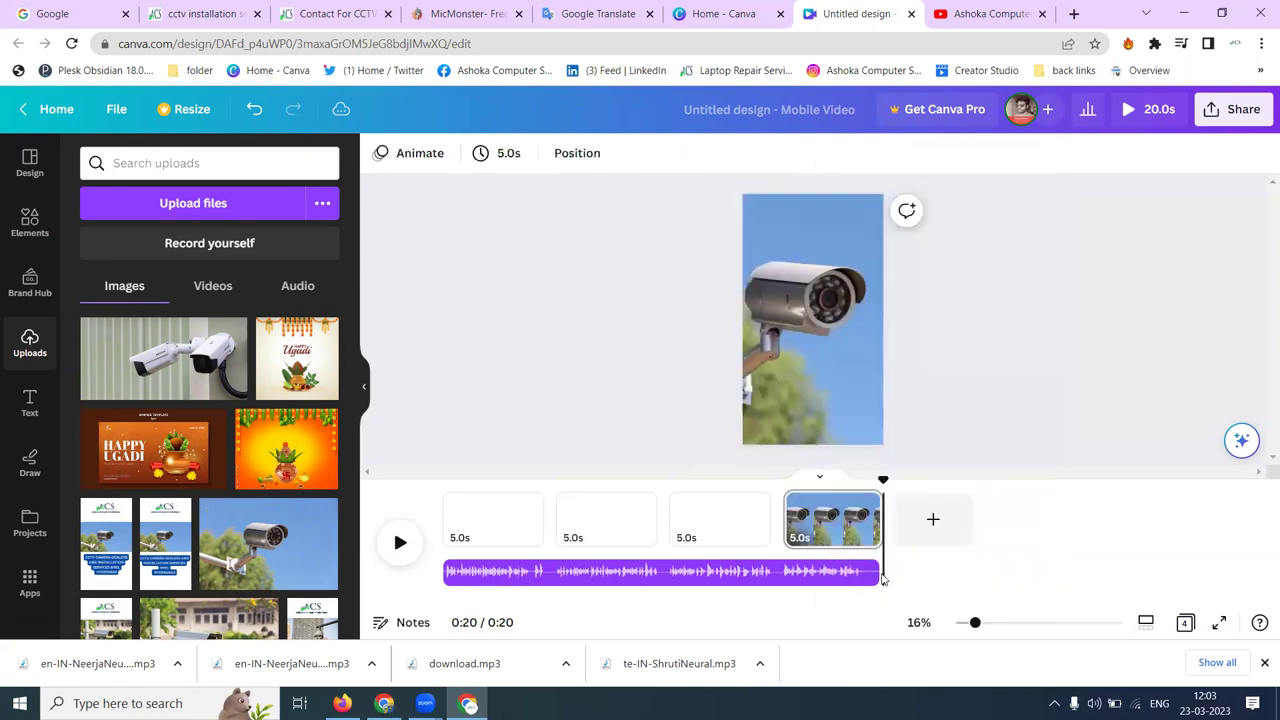
# - In Google Translate, select the phrase from 'are you looking' to 'Kompally' for copying
pyautogui.click(617, 8)
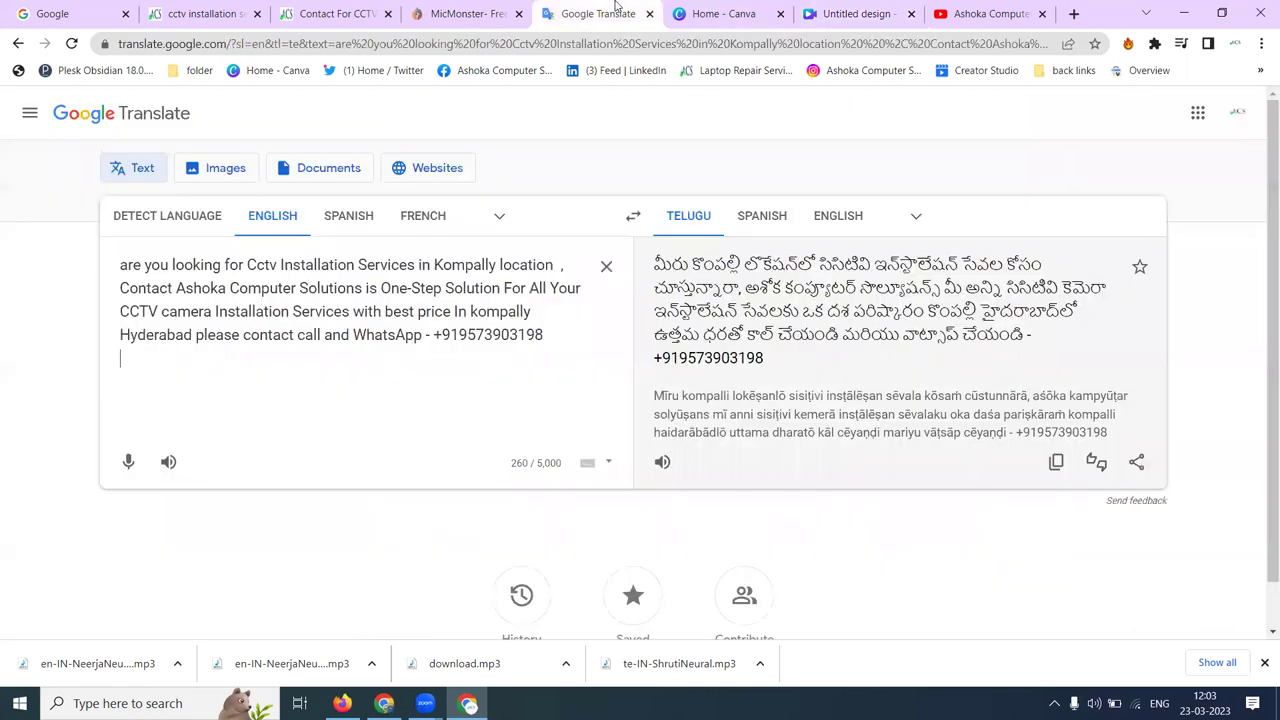
pyautogui.moveTo(120, 260); pyautogui.dragTo(499, 264)
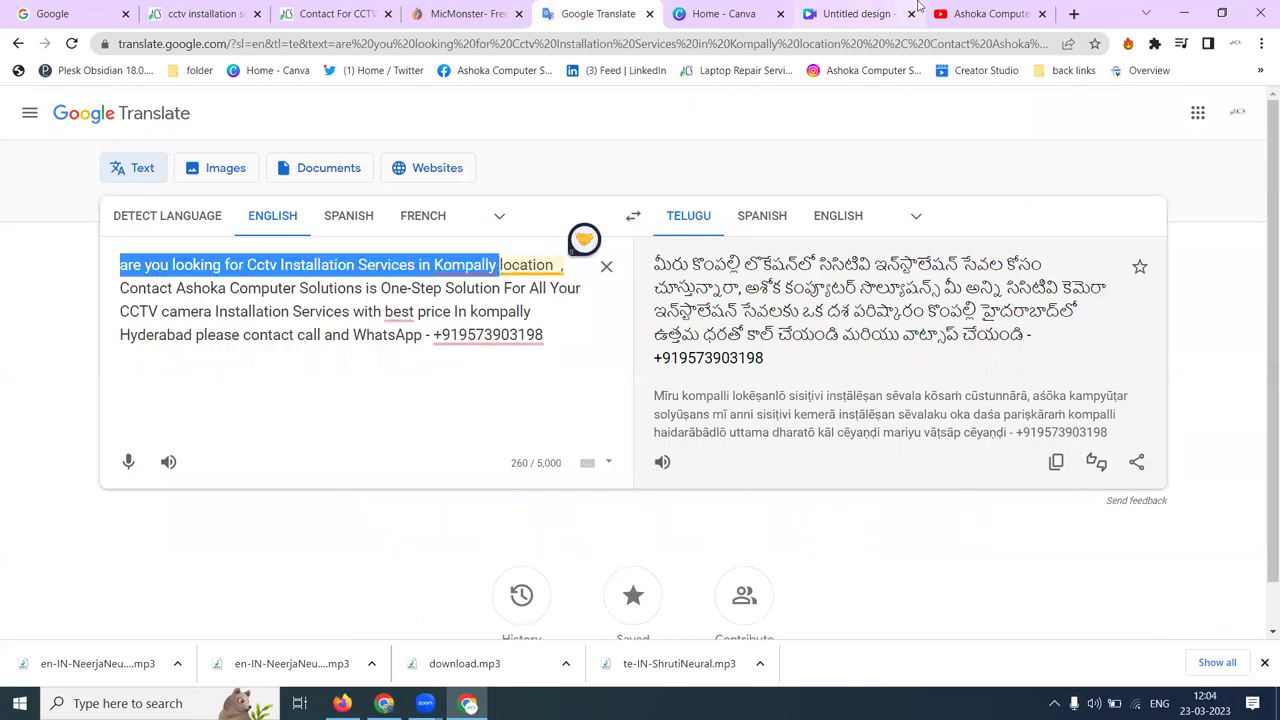
pyautogui.hotkey('ctrl', 'Tab')
pyautogui.hotkey('ctrl', 'Tab')
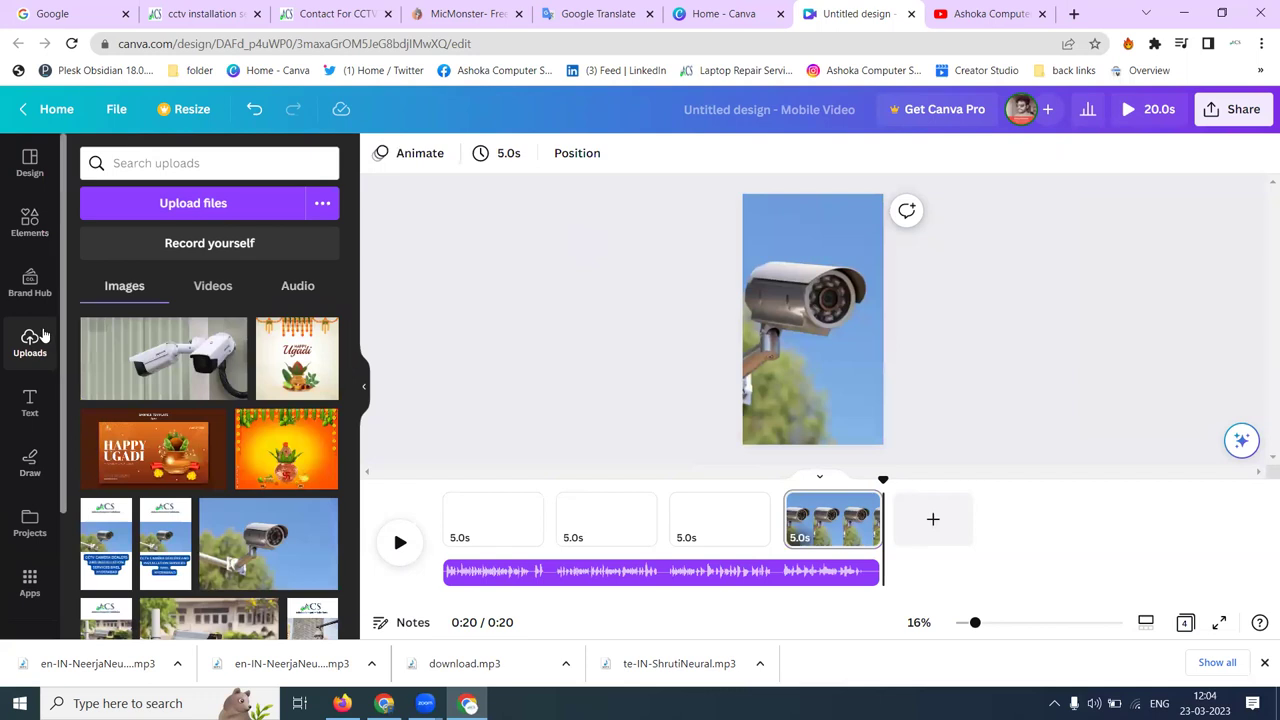
# - Caption the camera page 'are you looking for Cctv Installation Services in Kompally' at size 66 on yellow, moving it first
pyautogui.click(29, 405)
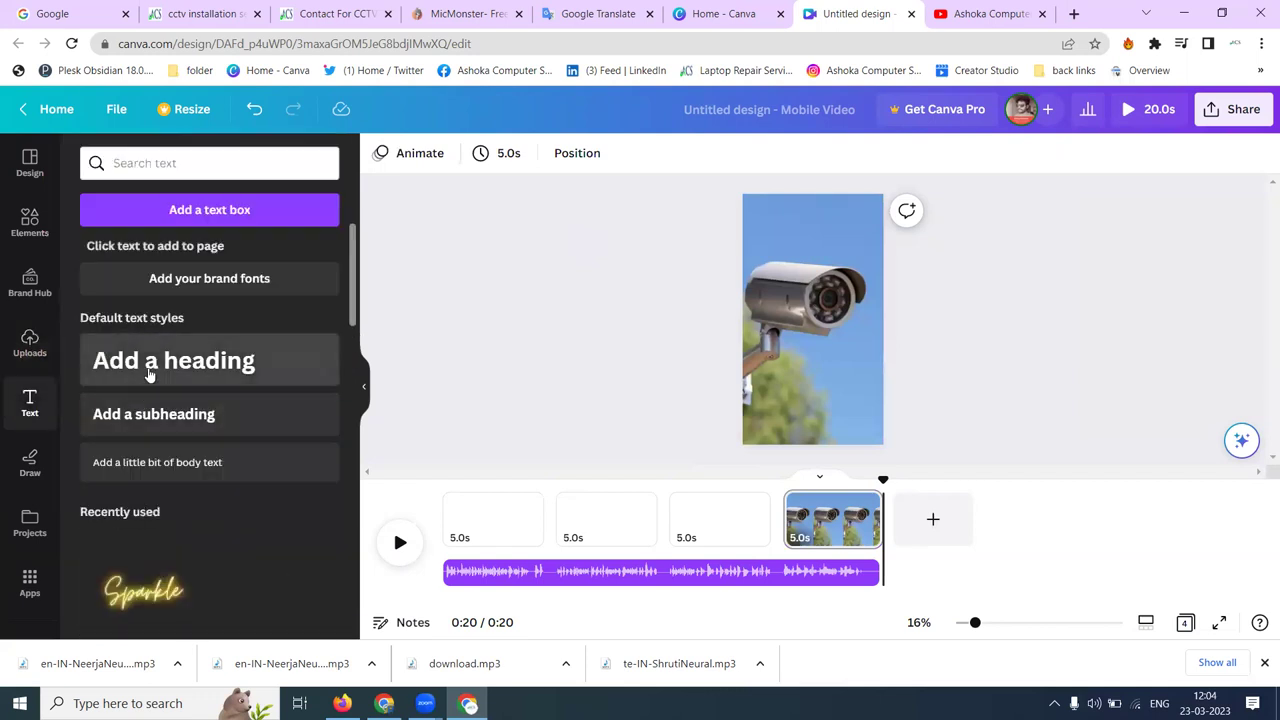
pyautogui.click(140, 418)
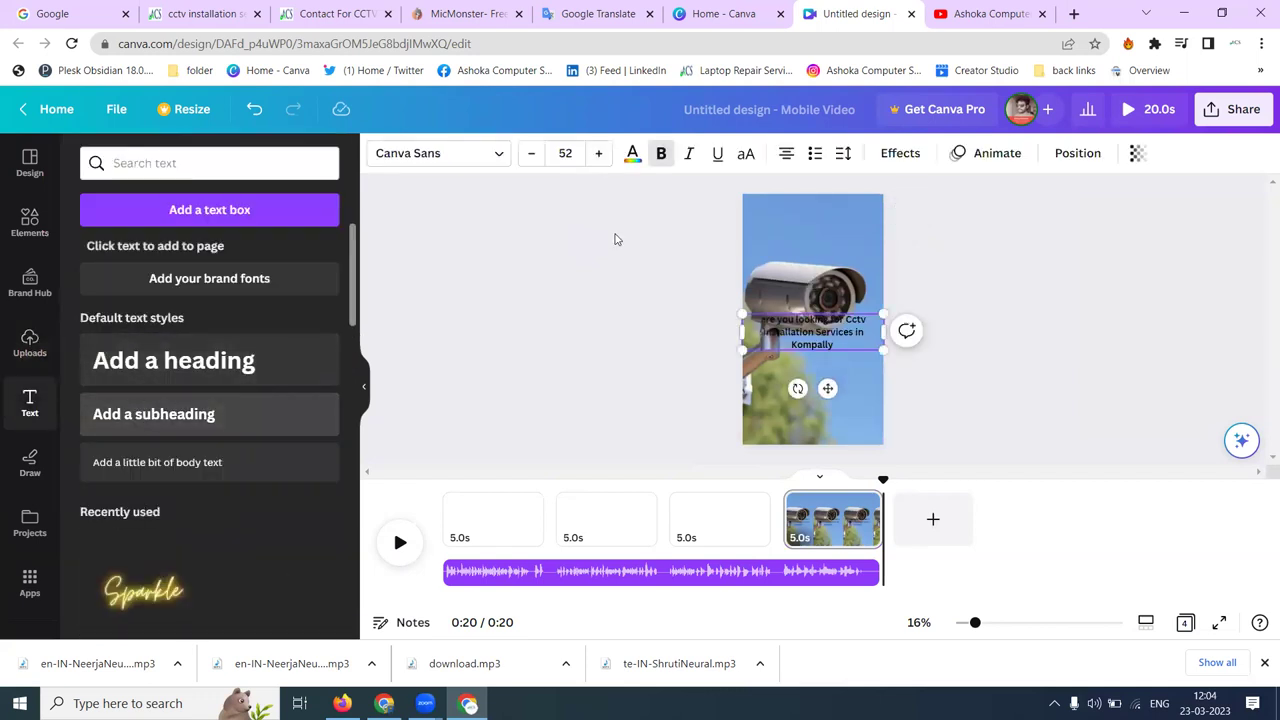
pyautogui.click(900, 153)
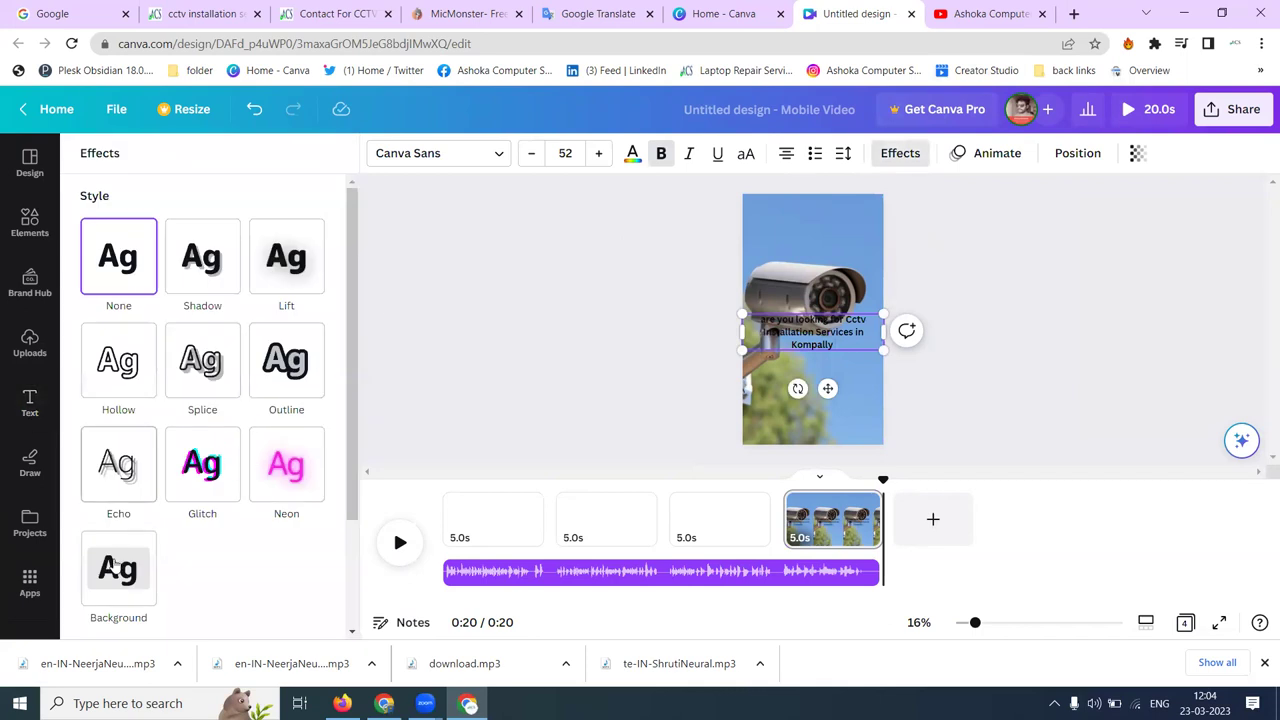
pyautogui.click(113, 566)
pyautogui.click(594, 153)
pyautogui.click(594, 153)
pyautogui.click(594, 153)
pyautogui.click(594, 153)
pyautogui.click(594, 153)
pyautogui.click(594, 153)
pyautogui.click(594, 153)
pyautogui.click(594, 153)
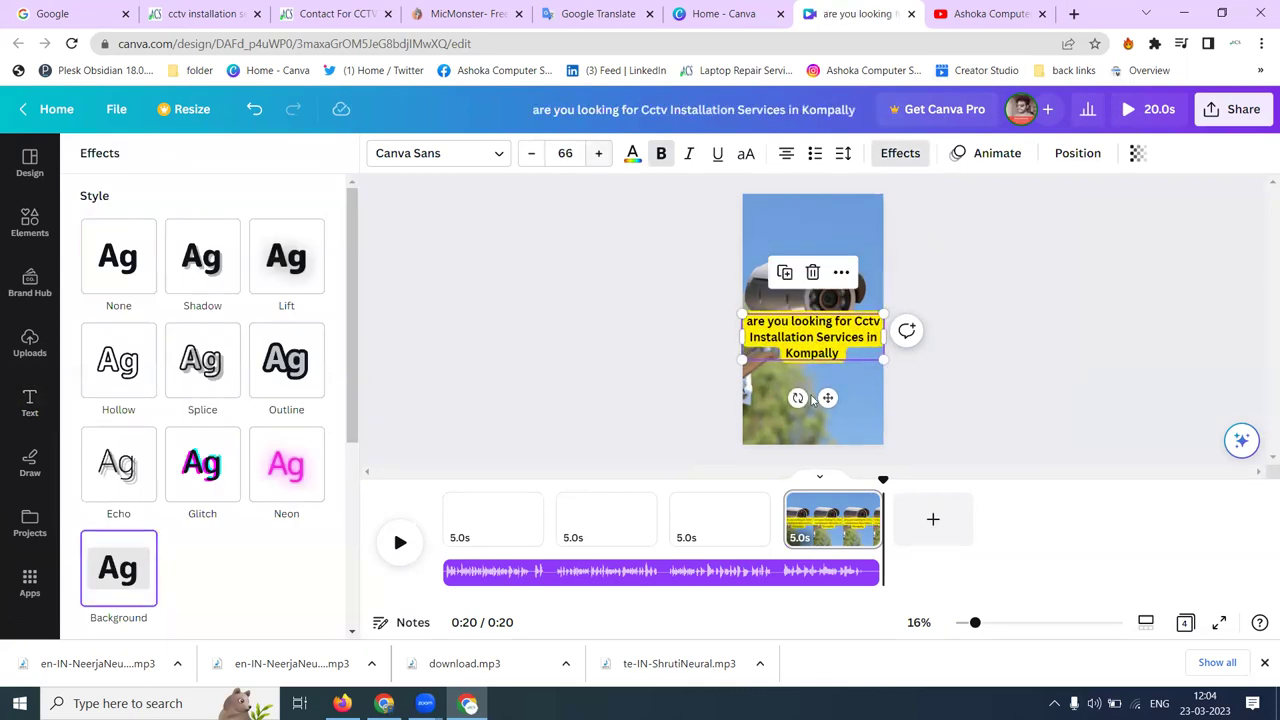
pyautogui.moveTo(830, 520); pyautogui.dragTo(488, 525)
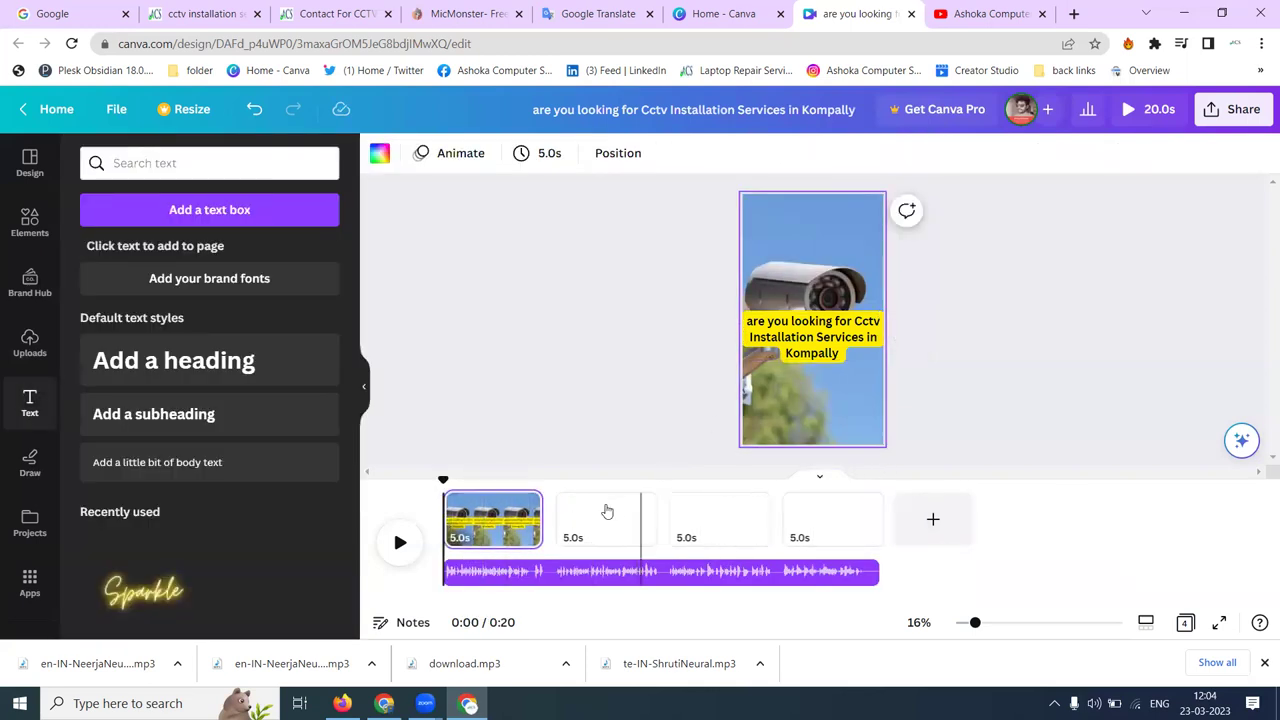
# - Set a building photo with CCTV cameras as the background of page 2
pyautogui.click(607, 511)
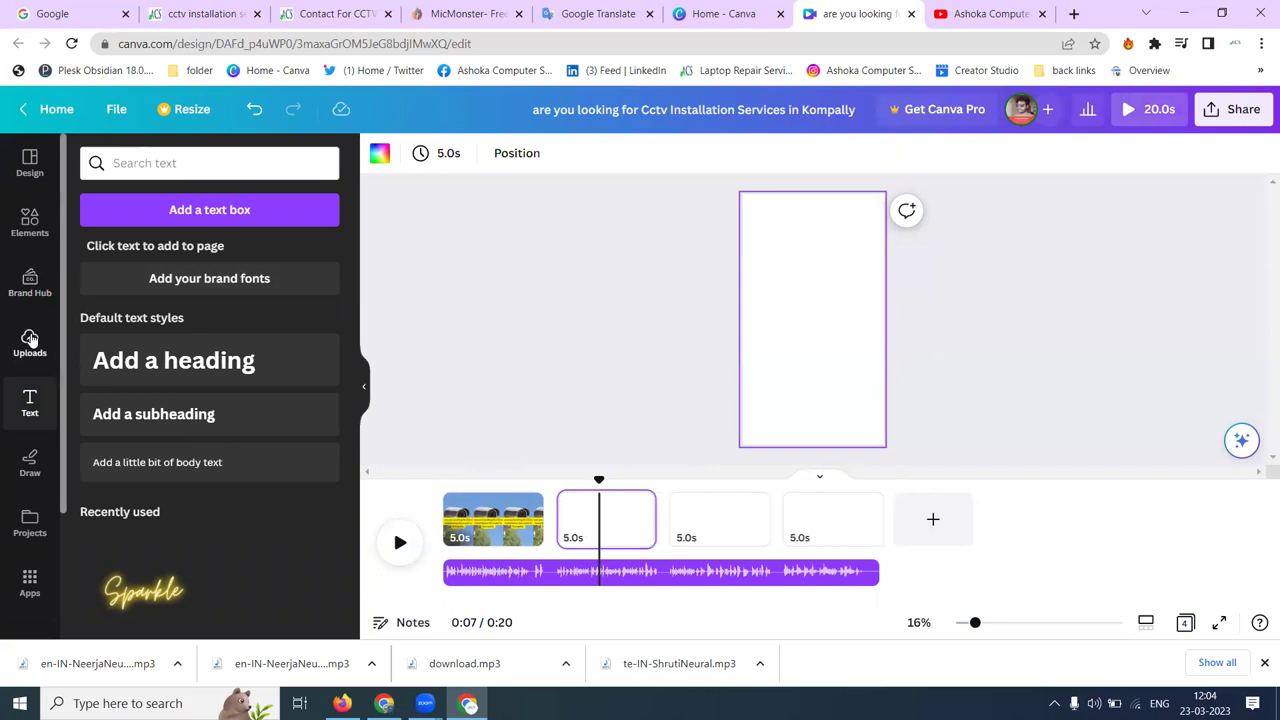
pyautogui.click(30, 340)
pyautogui.scroll(-5, 126, 388)
pyautogui.scroll(-4, 126, 388)
pyautogui.moveTo(254, 355); pyautogui.dragTo(759, 350)
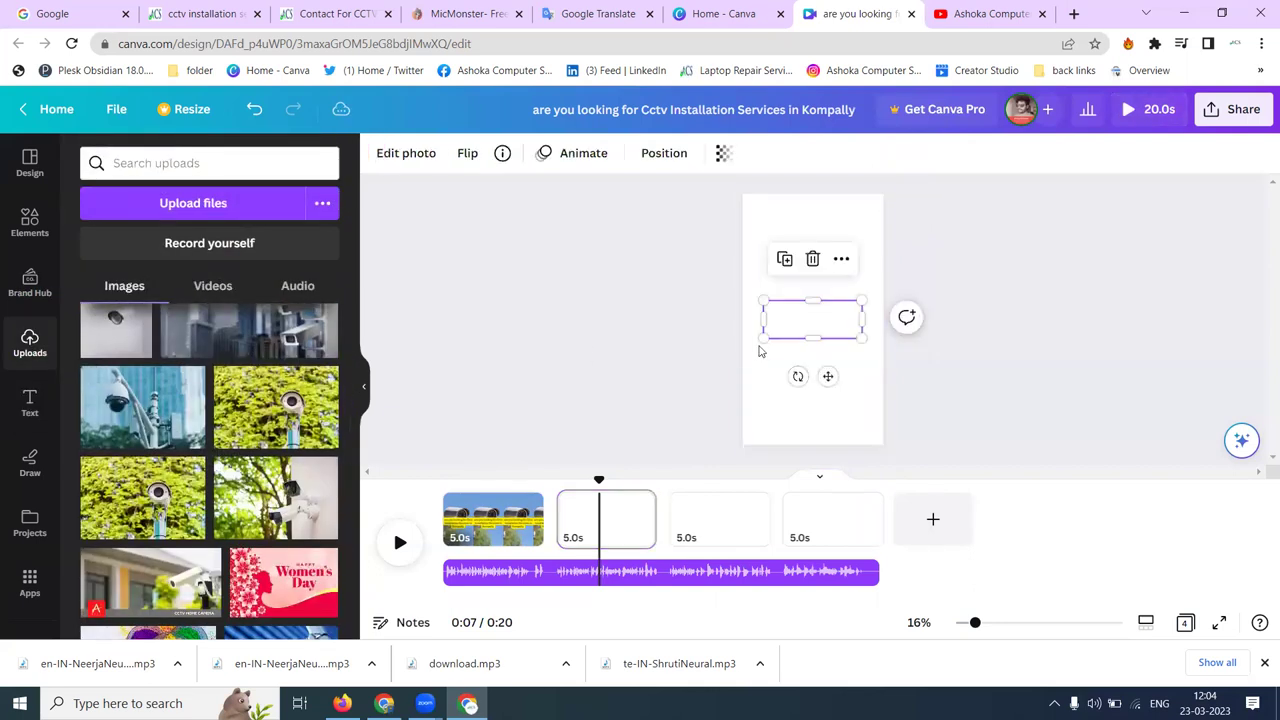
pyautogui.rightClick(805, 330)
pyautogui.click(872, 577)
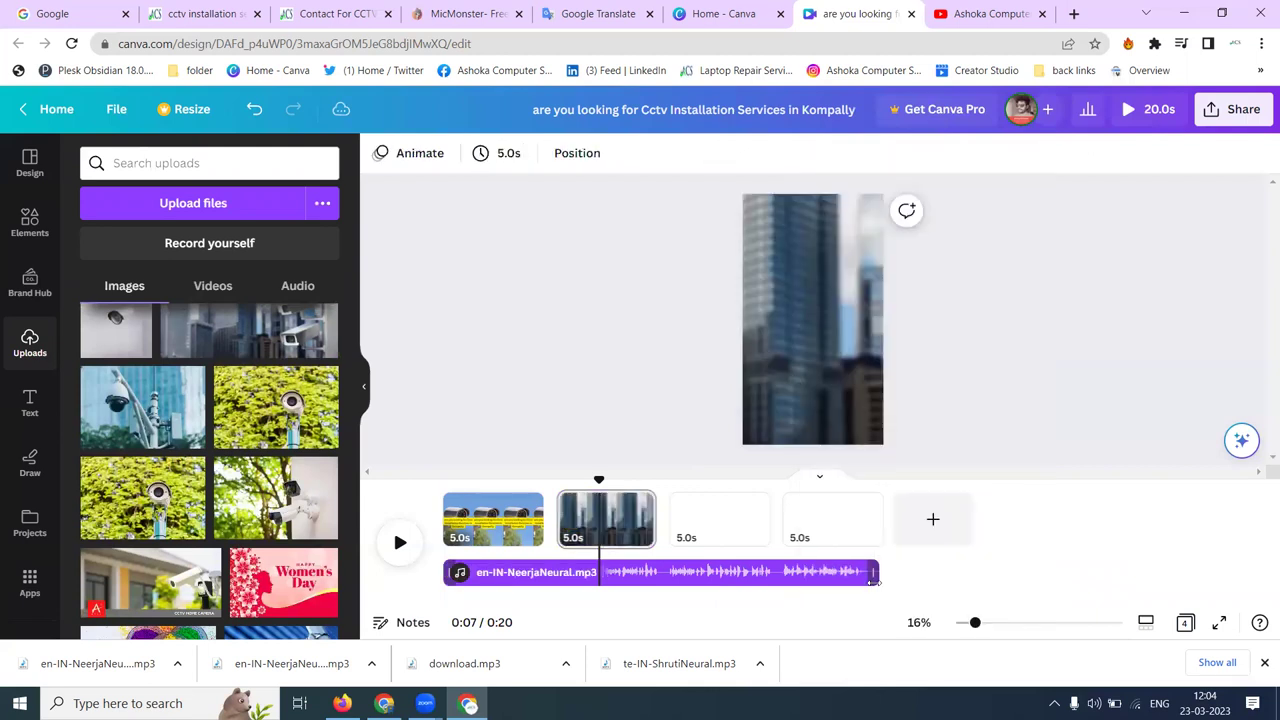
# - Crop and reposition the page 2 photo so the cameras fill the view
pyautogui.click(822, 354)
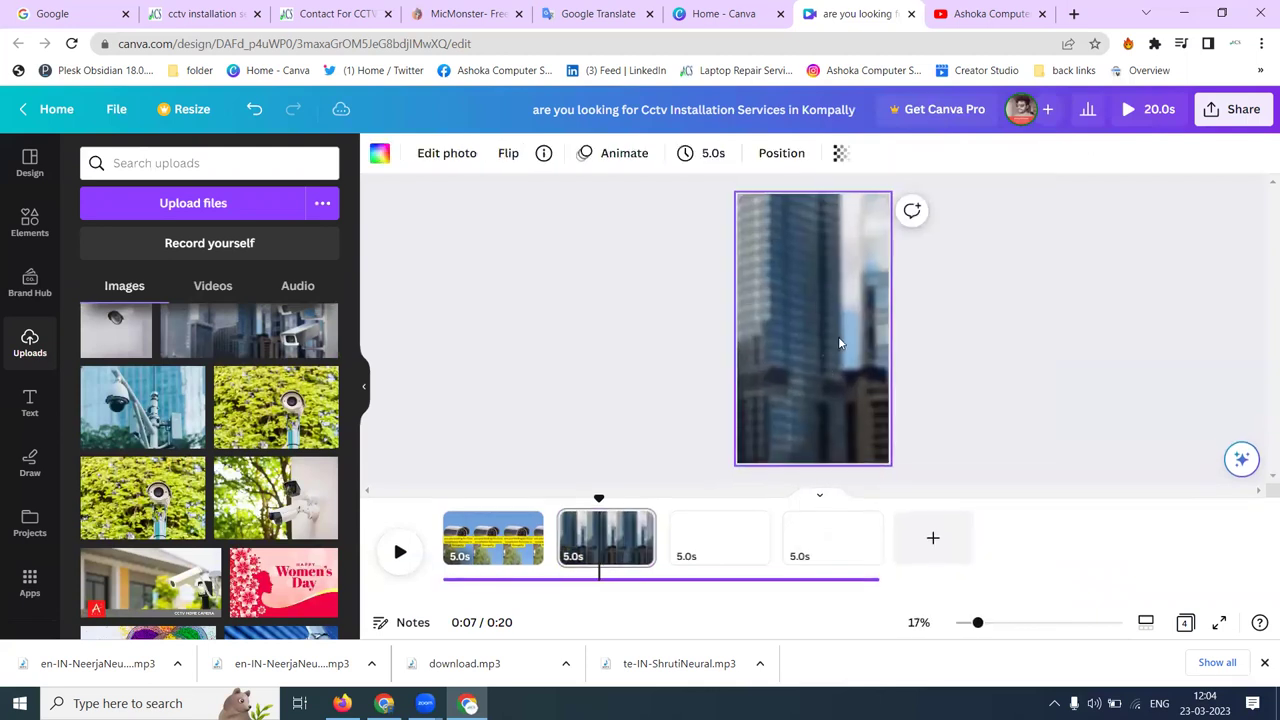
pyautogui.doubleClick(769, 324)
pyautogui.moveTo(803, 317); pyautogui.dragTo(521, 277)
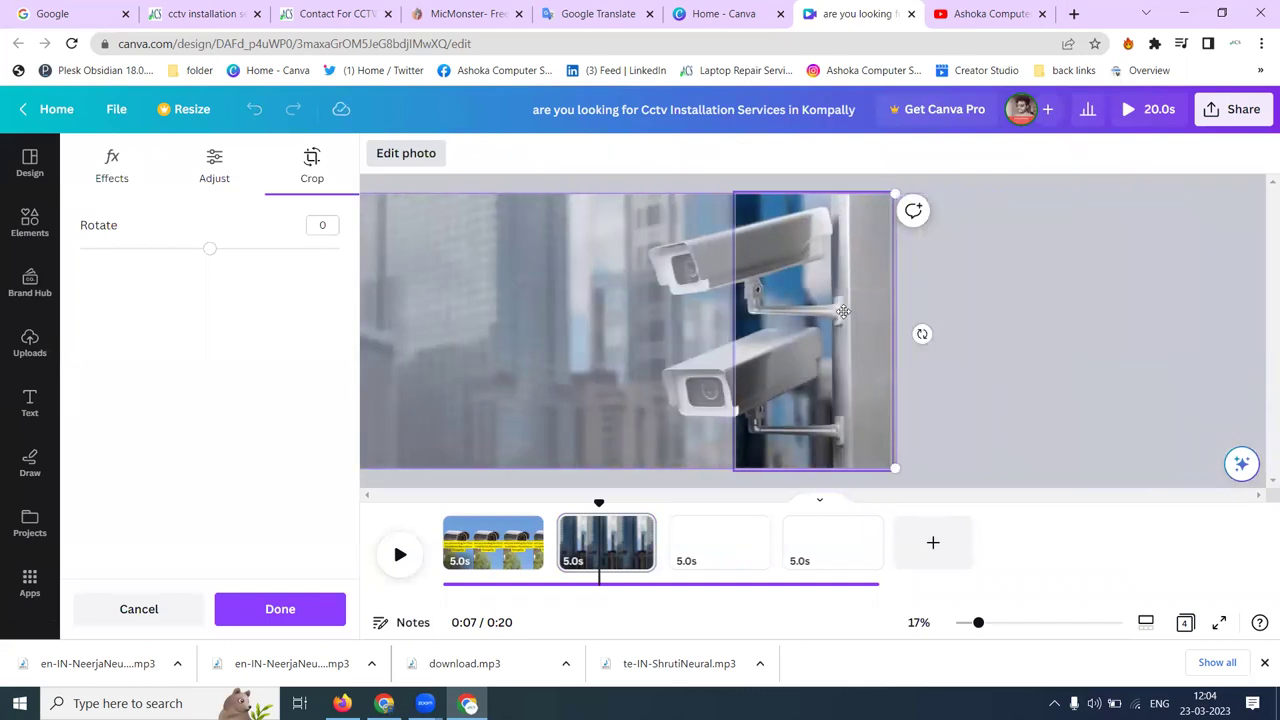
pyautogui.click(843, 312)
pyautogui.doubleClick(831, 318)
pyautogui.moveTo(831, 318); pyautogui.dragTo(912, 320)
pyautogui.click(1107, 290)
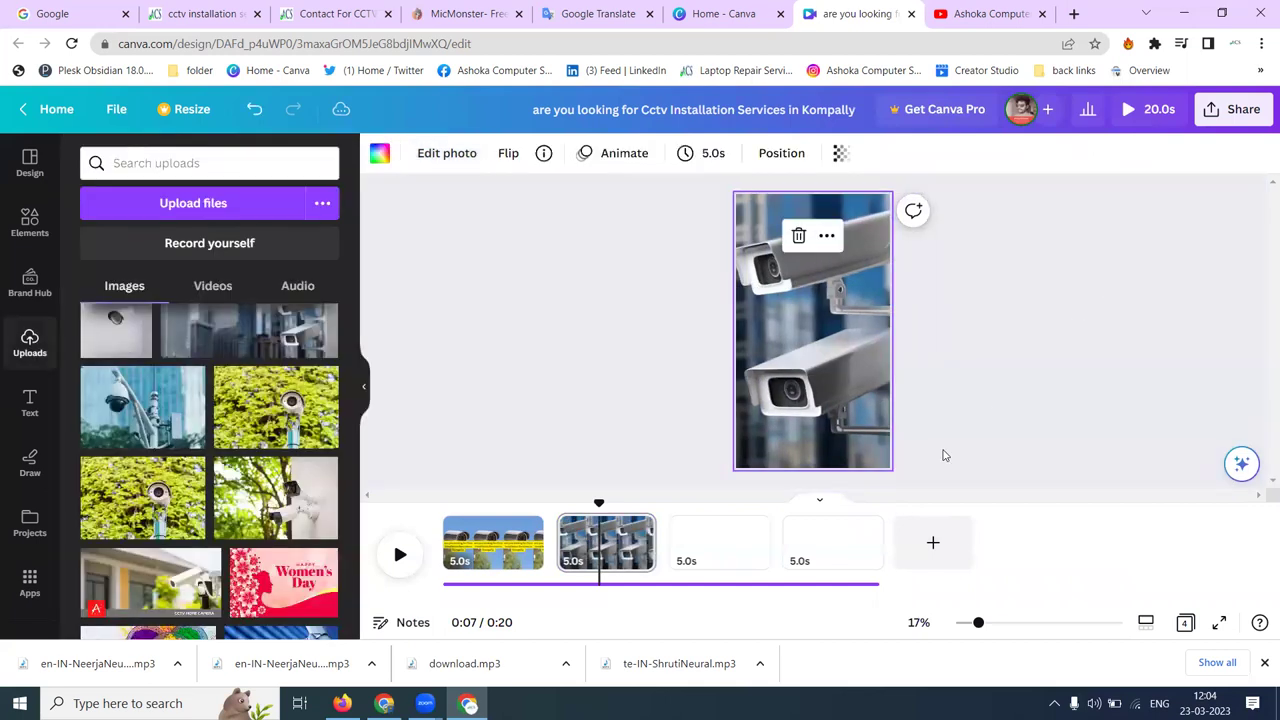
# - Fill page 3 with the green camera photo, cropped to centre the camera
pyautogui.click(706, 530)
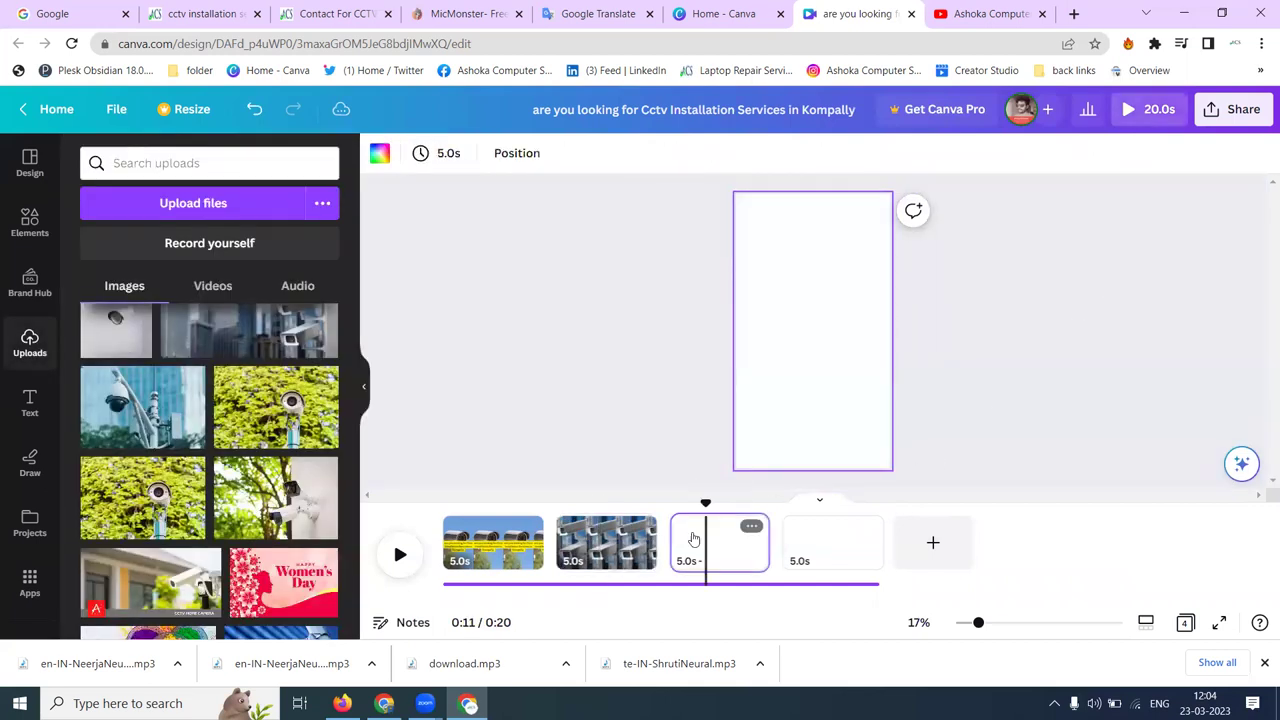
pyautogui.click(142, 490)
pyautogui.rightClick(790, 340)
pyautogui.click(880, 578)
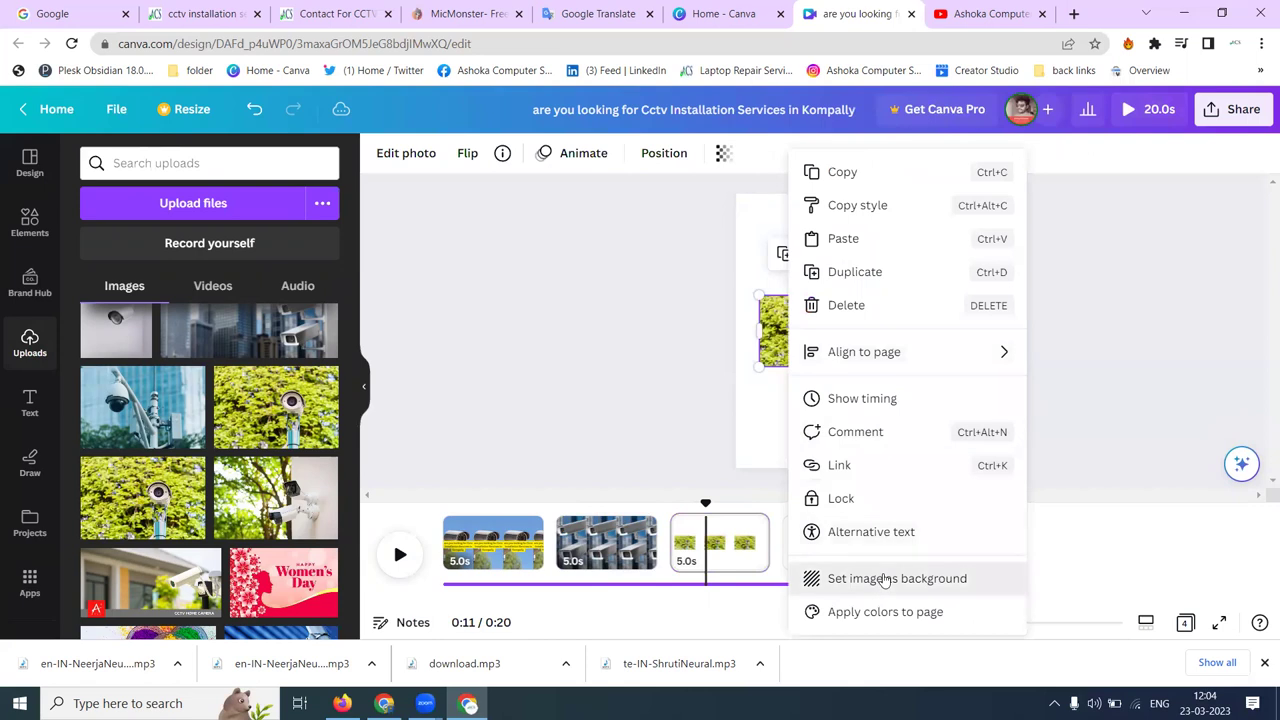
pyautogui.click(834, 389)
pyautogui.doubleClick(843, 365)
pyautogui.moveTo(843, 365); pyautogui.dragTo(557, 303)
pyautogui.click(1222, 346)
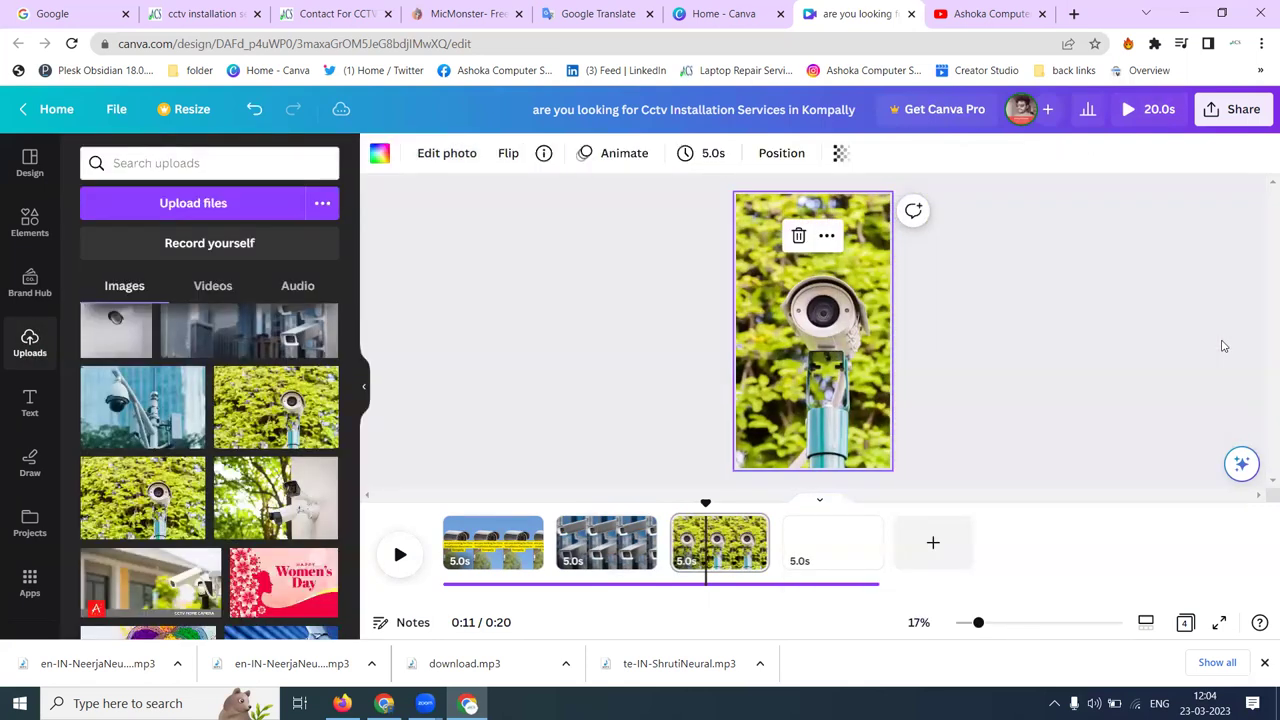
# - Fill page 4 with the tree-and-camera photo as a full-page background
pyautogui.click(833, 540)
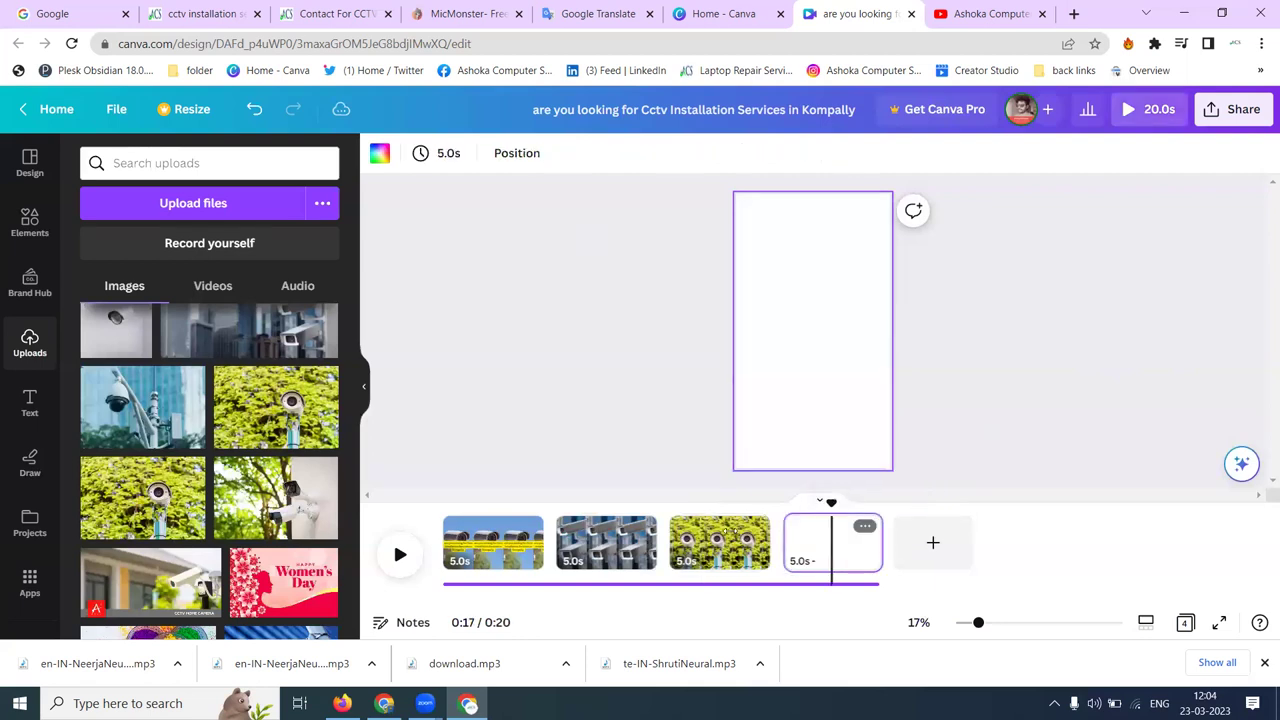
pyautogui.click(307, 522)
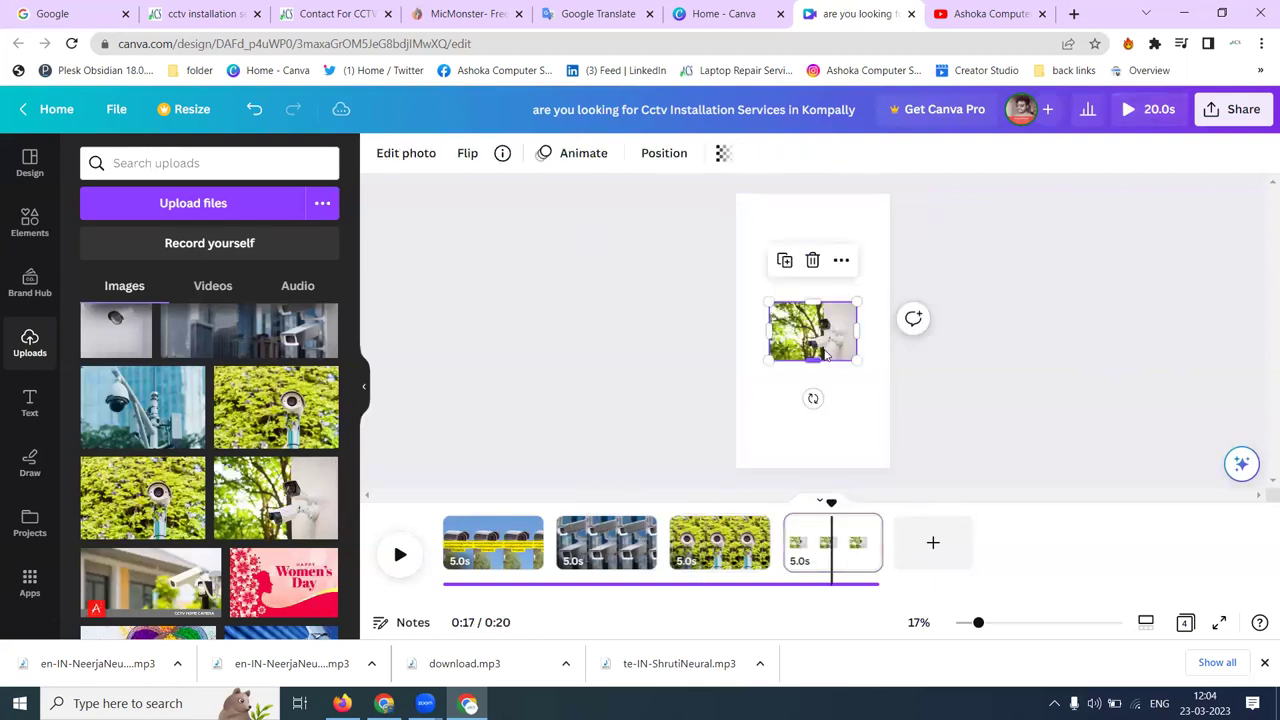
pyautogui.rightClick(812, 340)
pyautogui.click(905, 578)
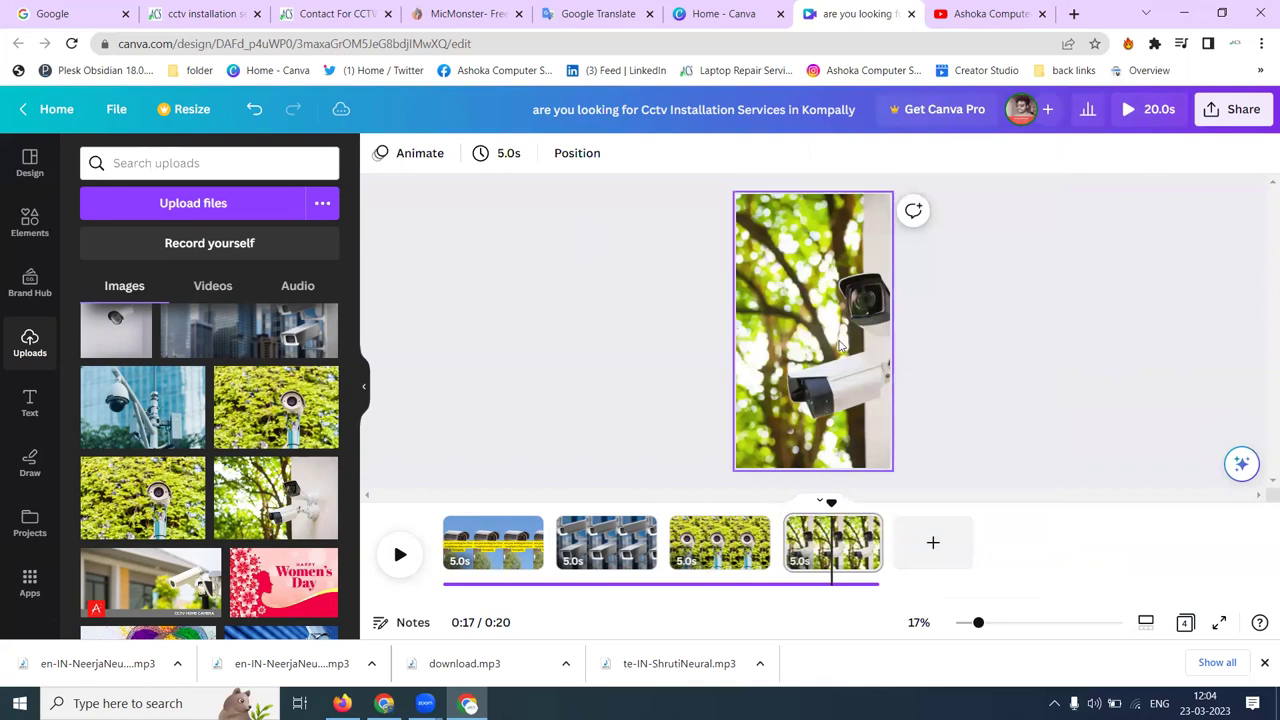
pyautogui.doubleClick(802, 300)
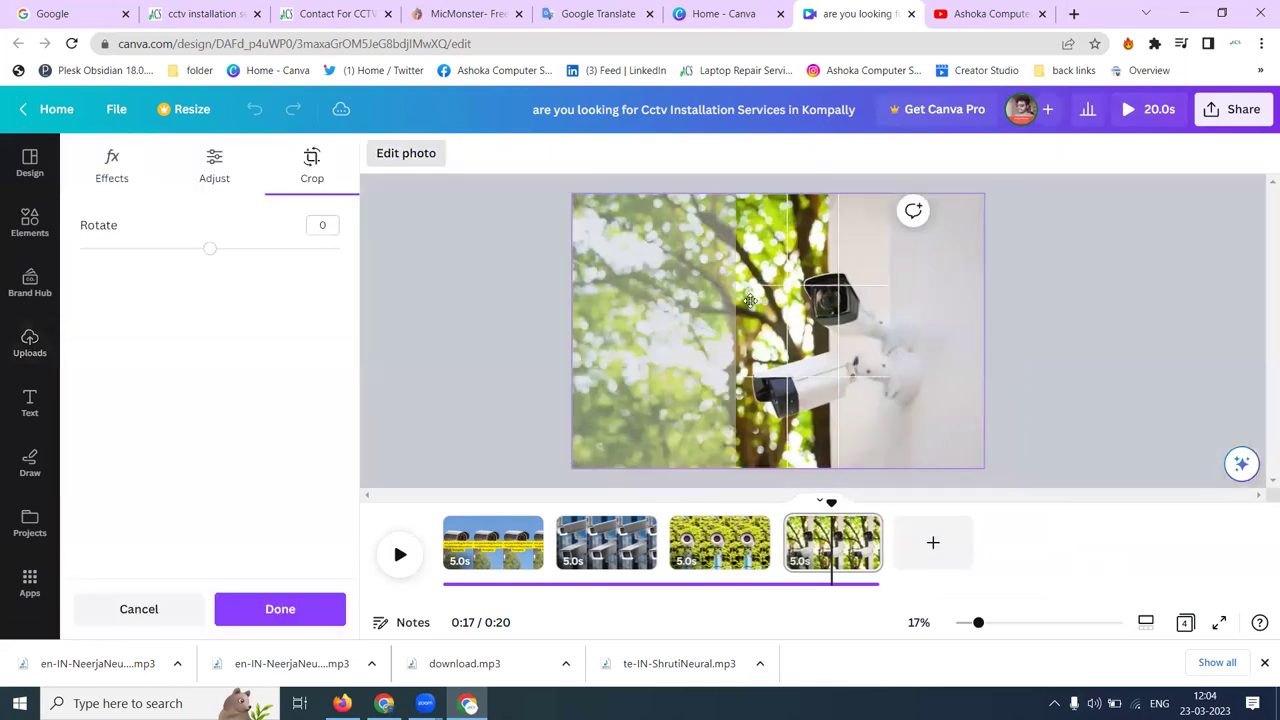
pyautogui.click(1135, 319)
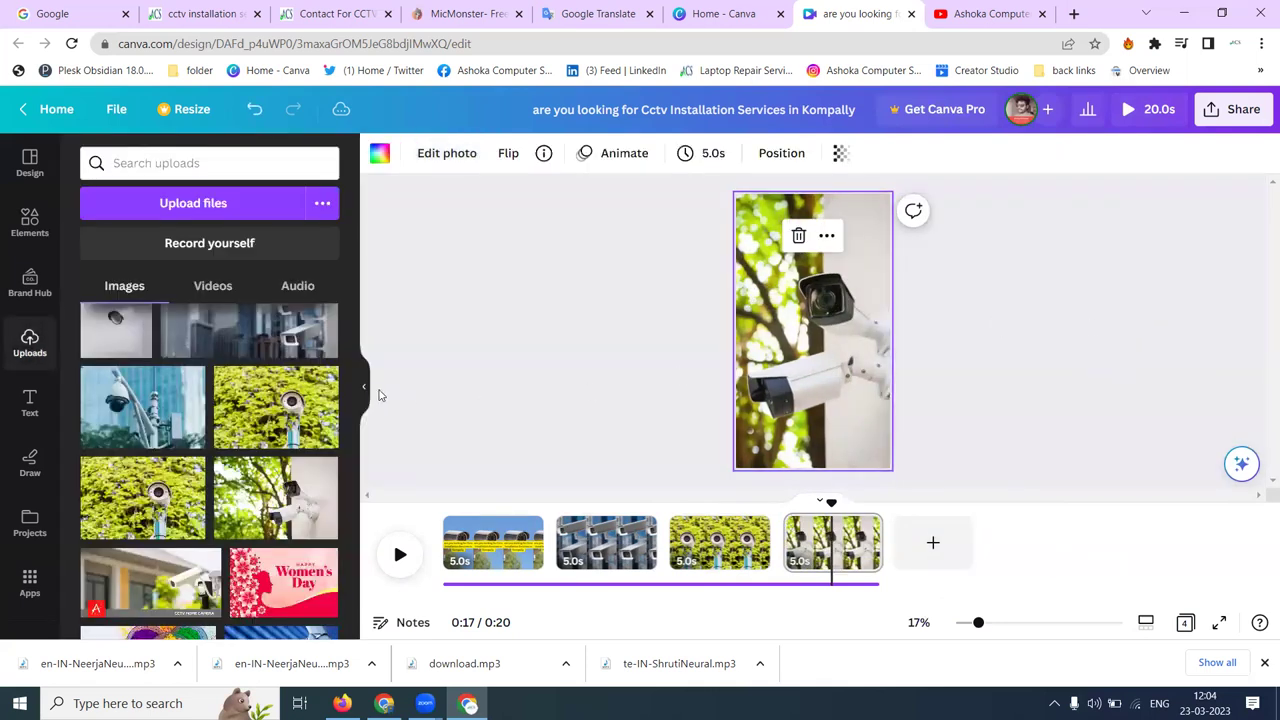
pyautogui.click(497, 545)
pyautogui.click(779, 347)
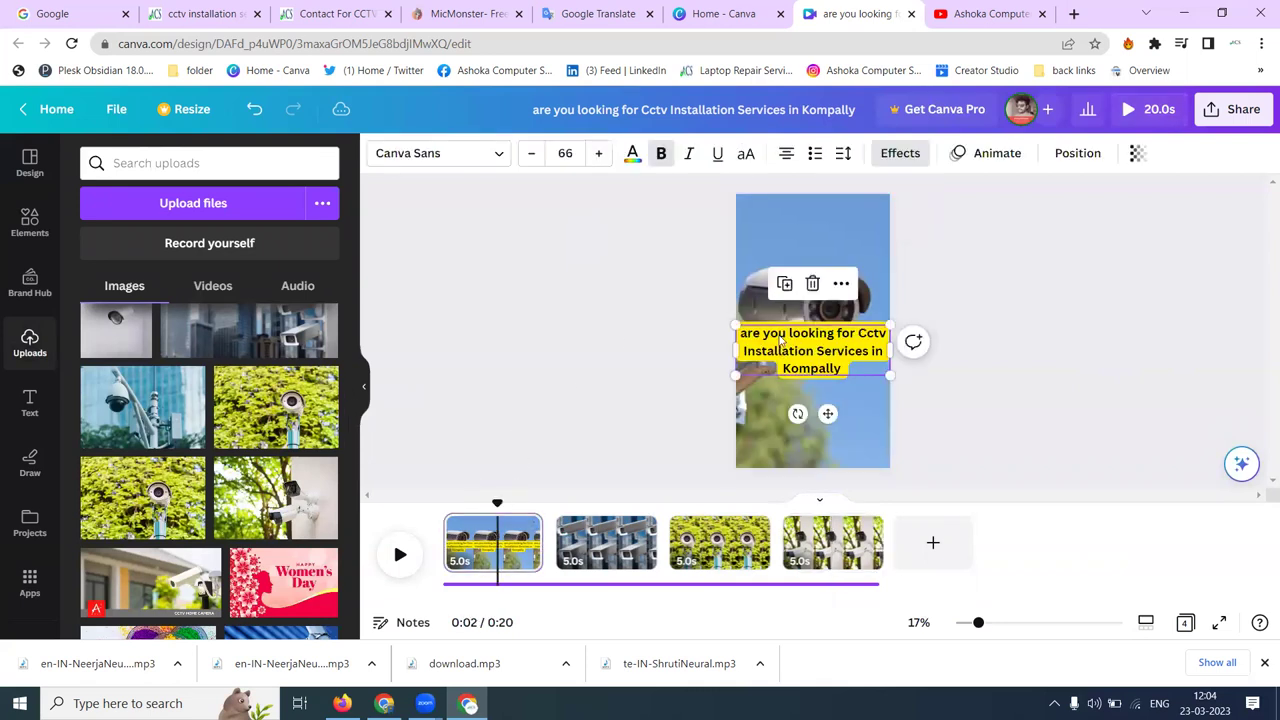
# - Make the opening caption all capitals and animate it with the Wipe effect
pyautogui.click(746, 156)
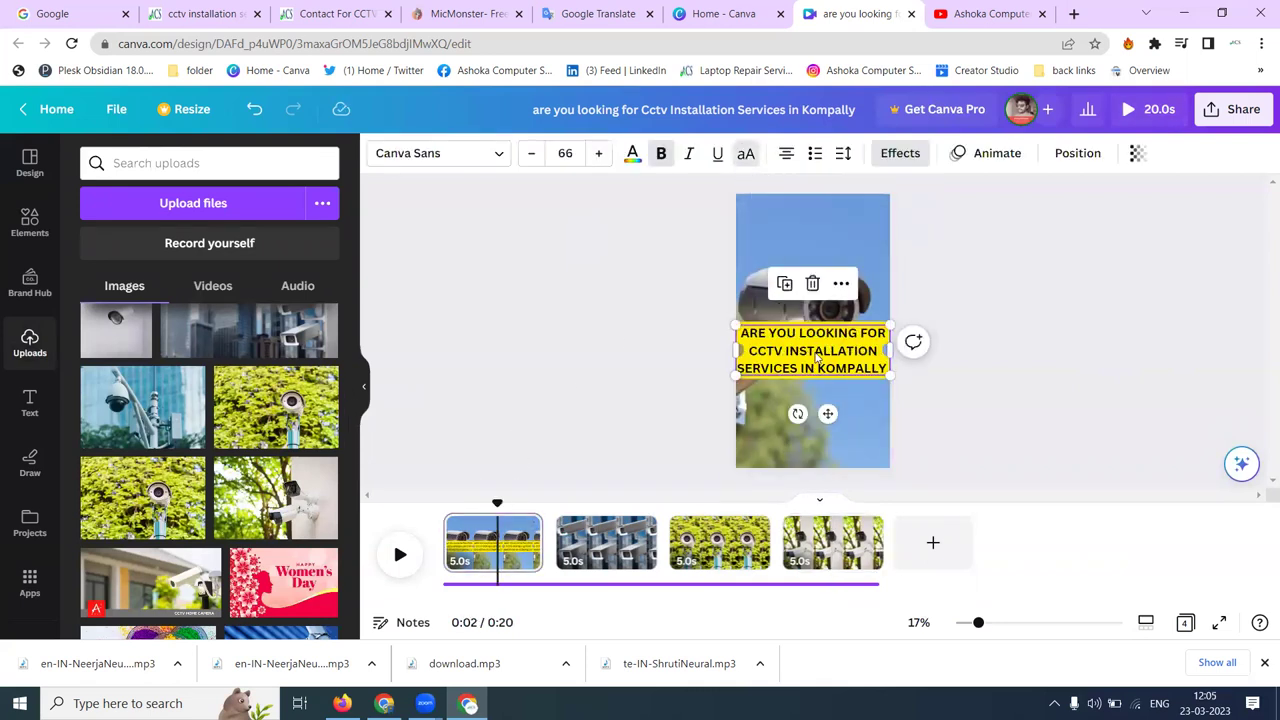
pyautogui.click(990, 156)
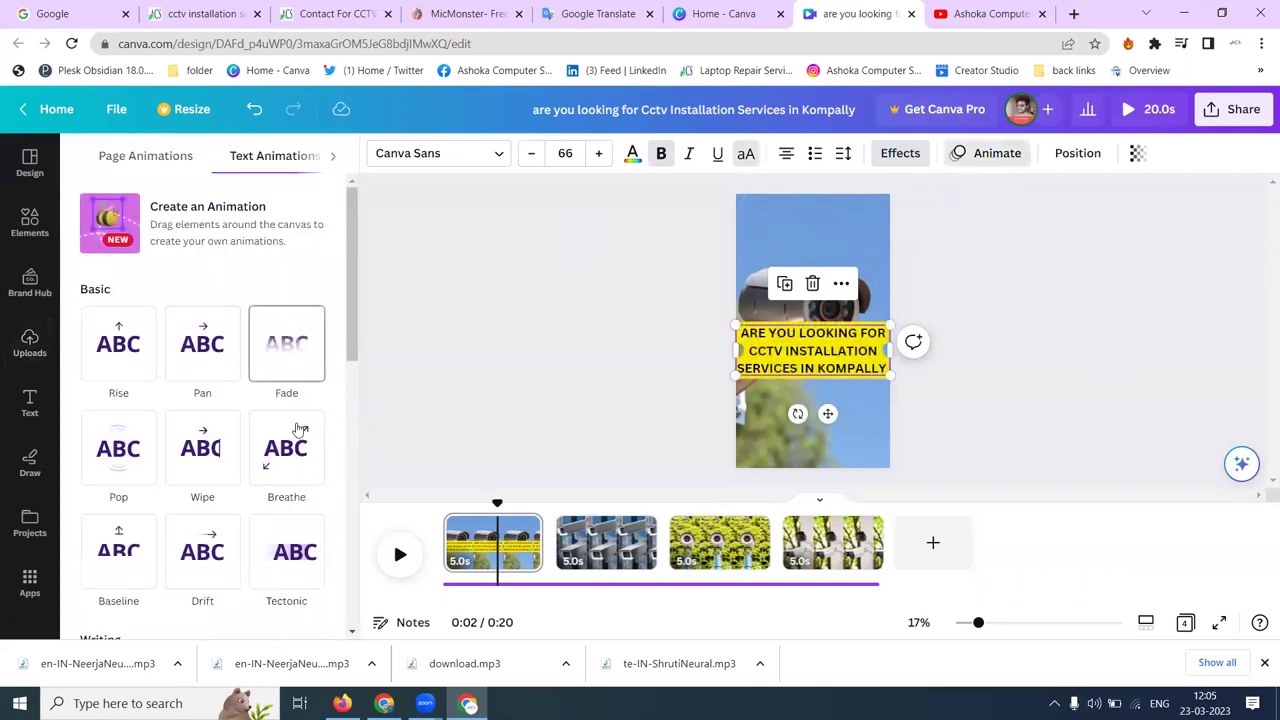
pyautogui.click(201, 452)
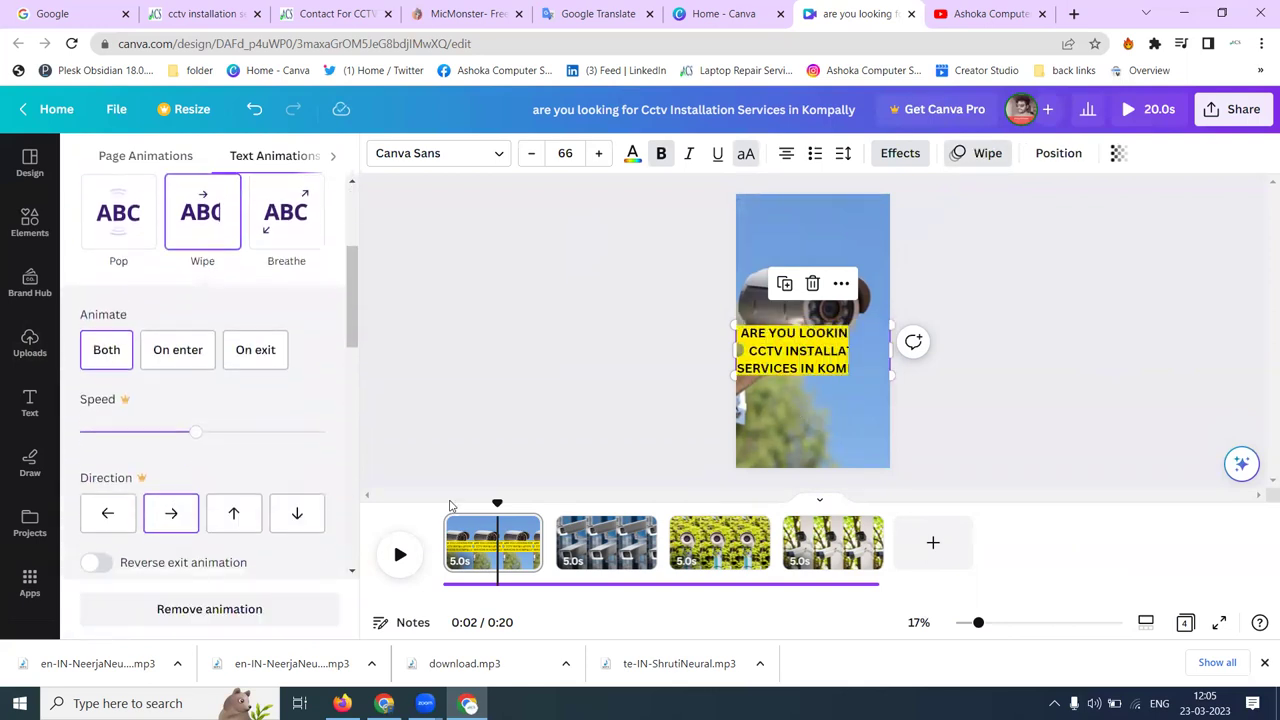
# - Select page 4 and look up the business phone number on the website's contact page
pyautogui.click(810, 563)
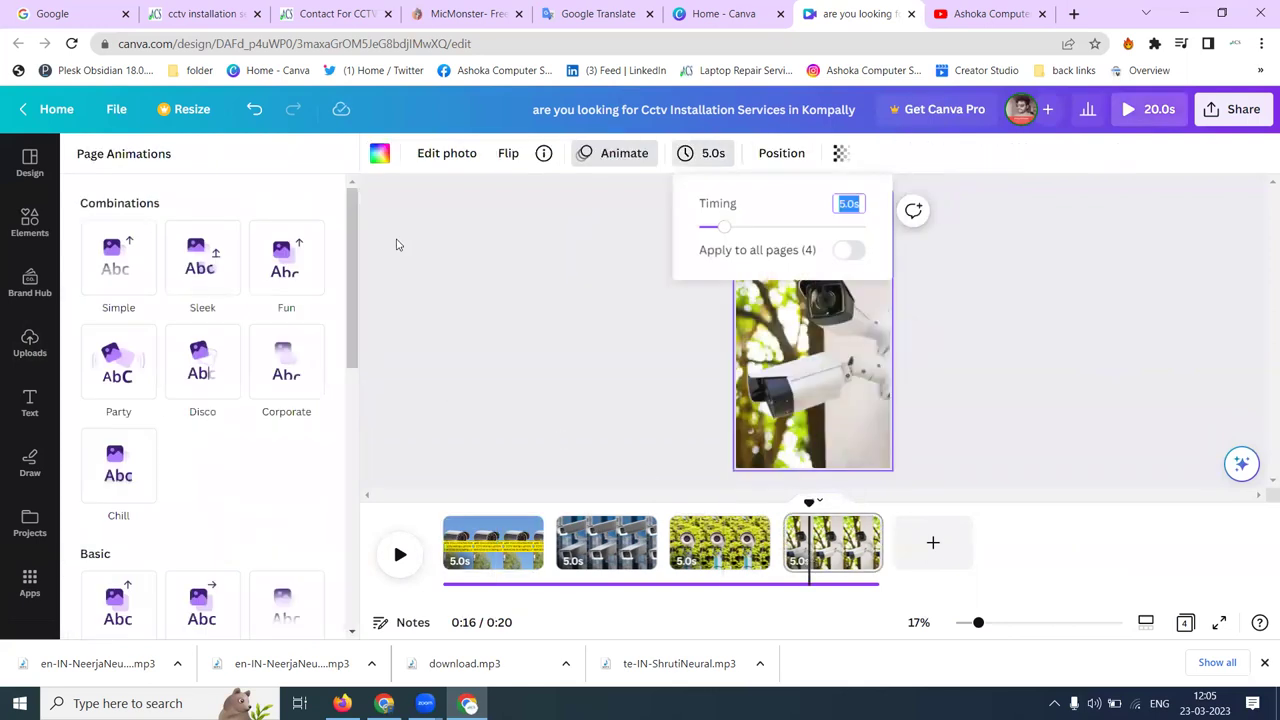
pyautogui.click(310, 14)
pyautogui.scroll(-3, 549, 357)
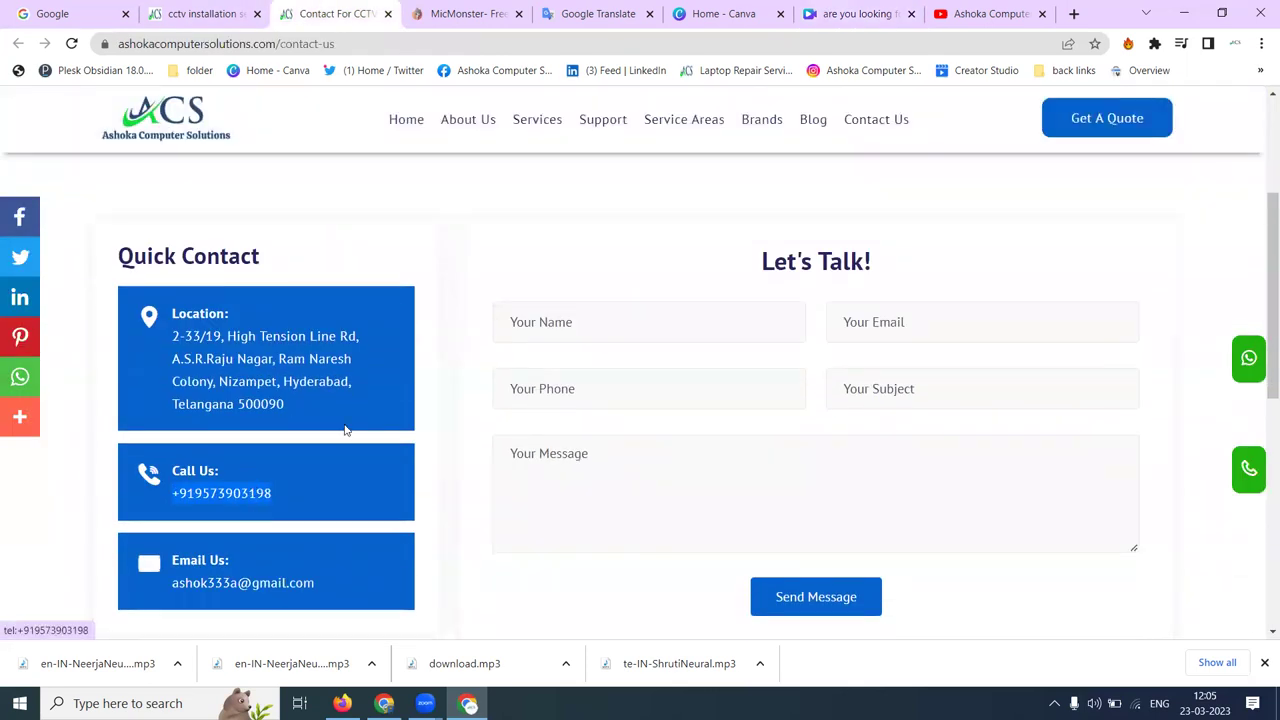
pyautogui.click(735, 14)
pyautogui.click(808, 13)
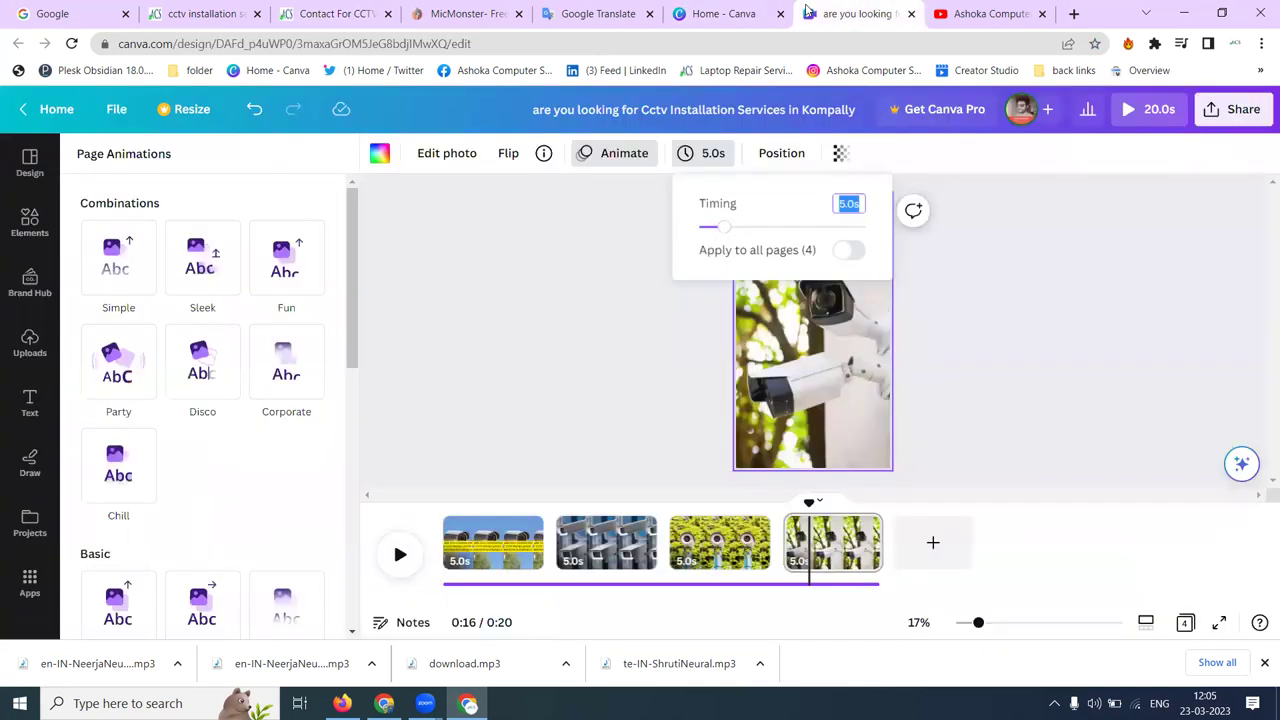
# - Add a subheading on page 4 reading 'Contact Call and whatsapp' followed by the phone number
pyautogui.click(30, 402)
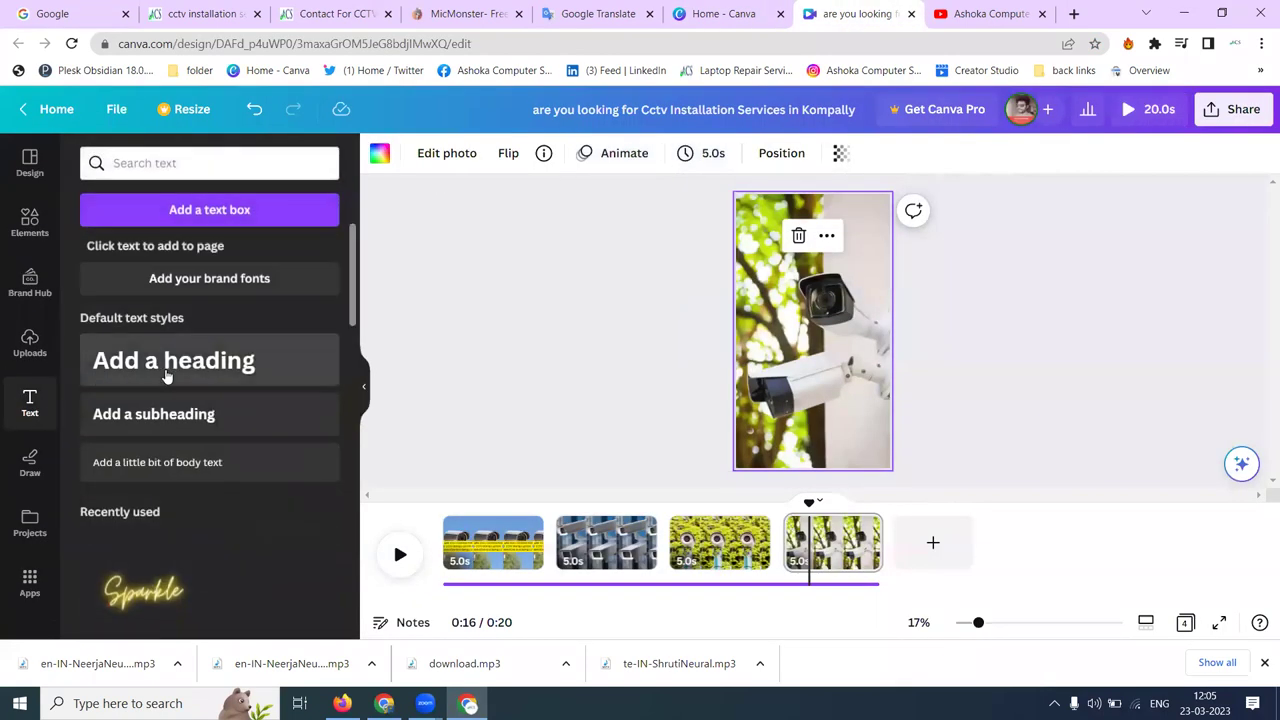
pyautogui.click(163, 410)
pyautogui.press('BackSpace')
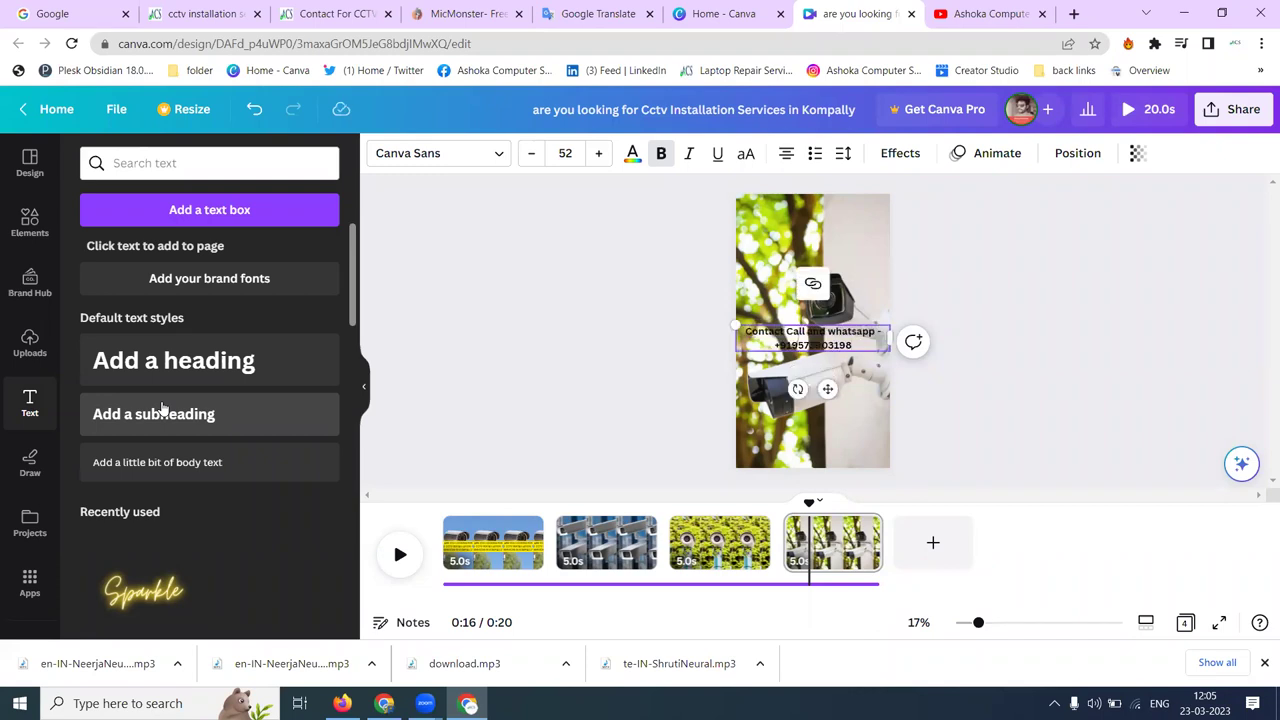
pyautogui.hotkey('ctrl', 'a')
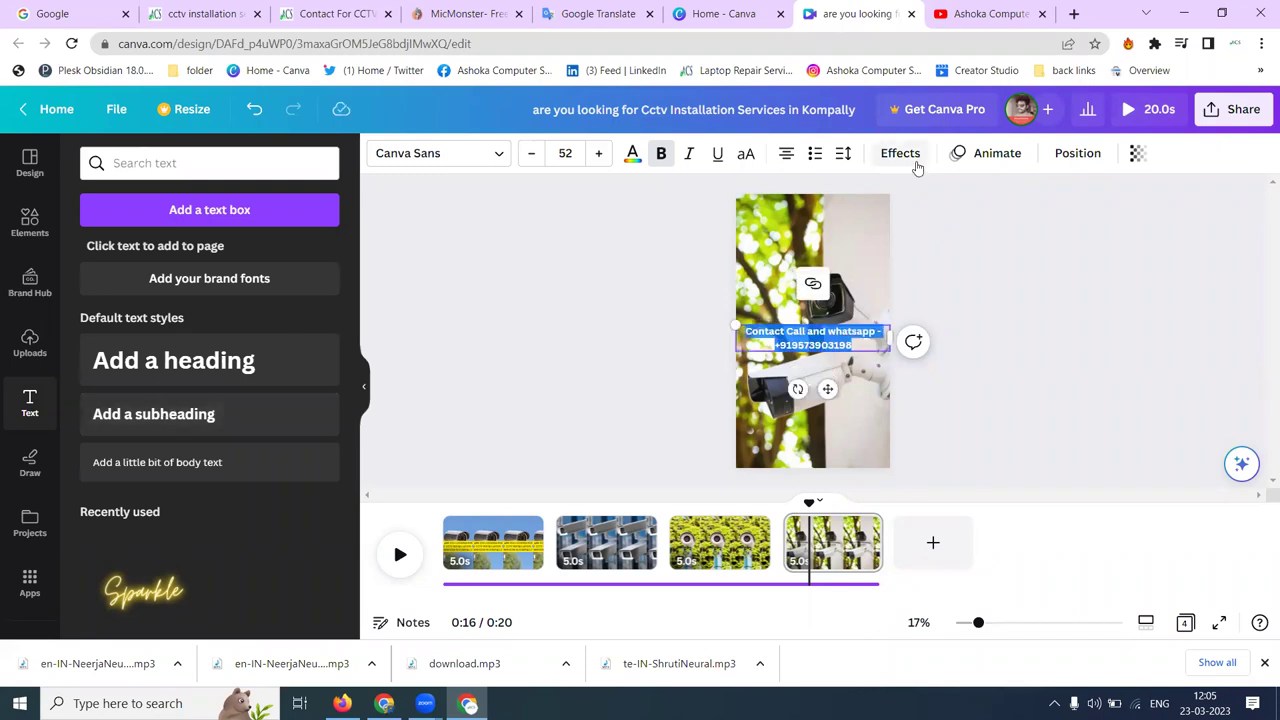
# - Give the contact line a yellow background, Wipe animation and font size 56
pyautogui.click(905, 158)
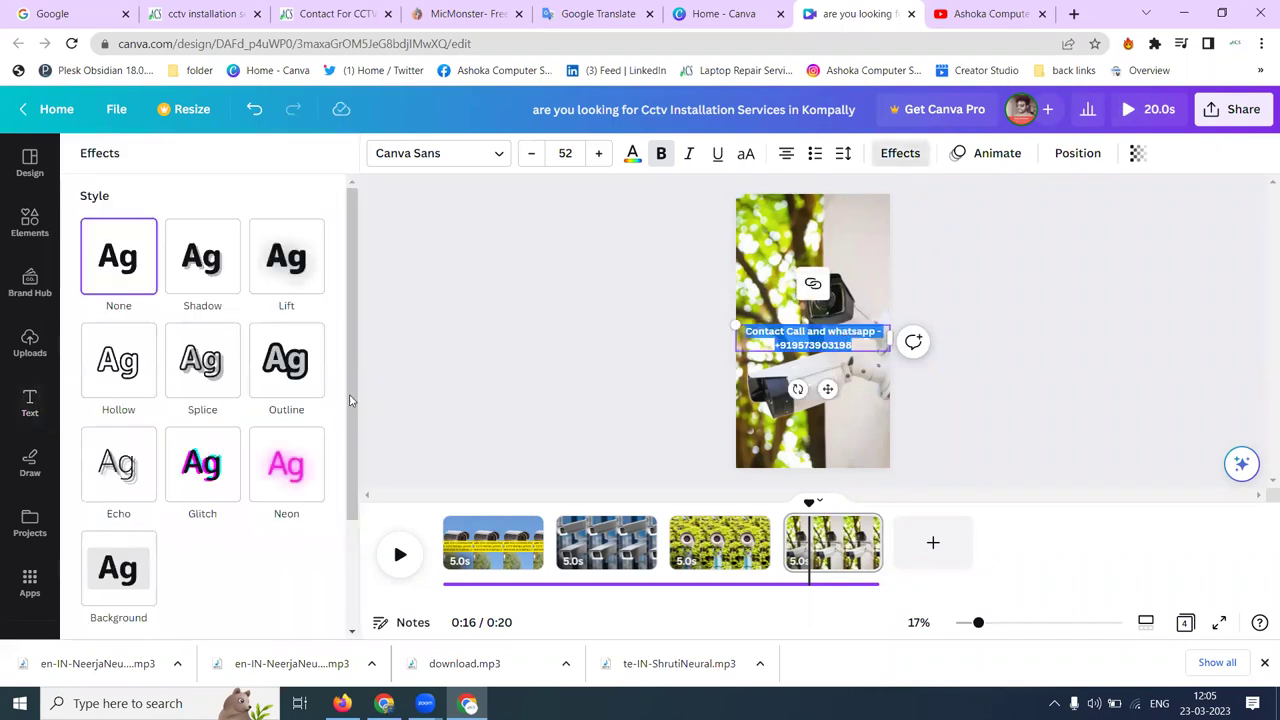
pyautogui.click(990, 153)
pyautogui.click(202, 467)
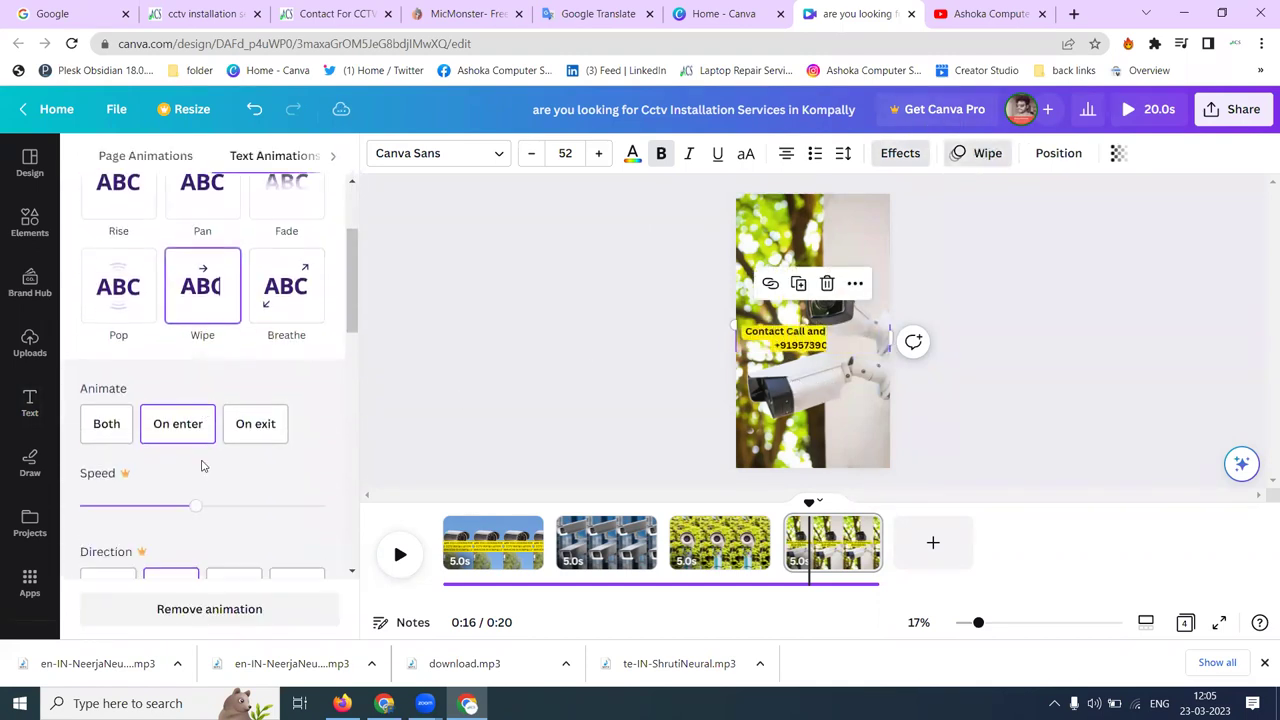
pyautogui.click(598, 154)
pyautogui.click(598, 154)
pyautogui.click(598, 154)
pyautogui.click(598, 154)
pyautogui.press('Escape')
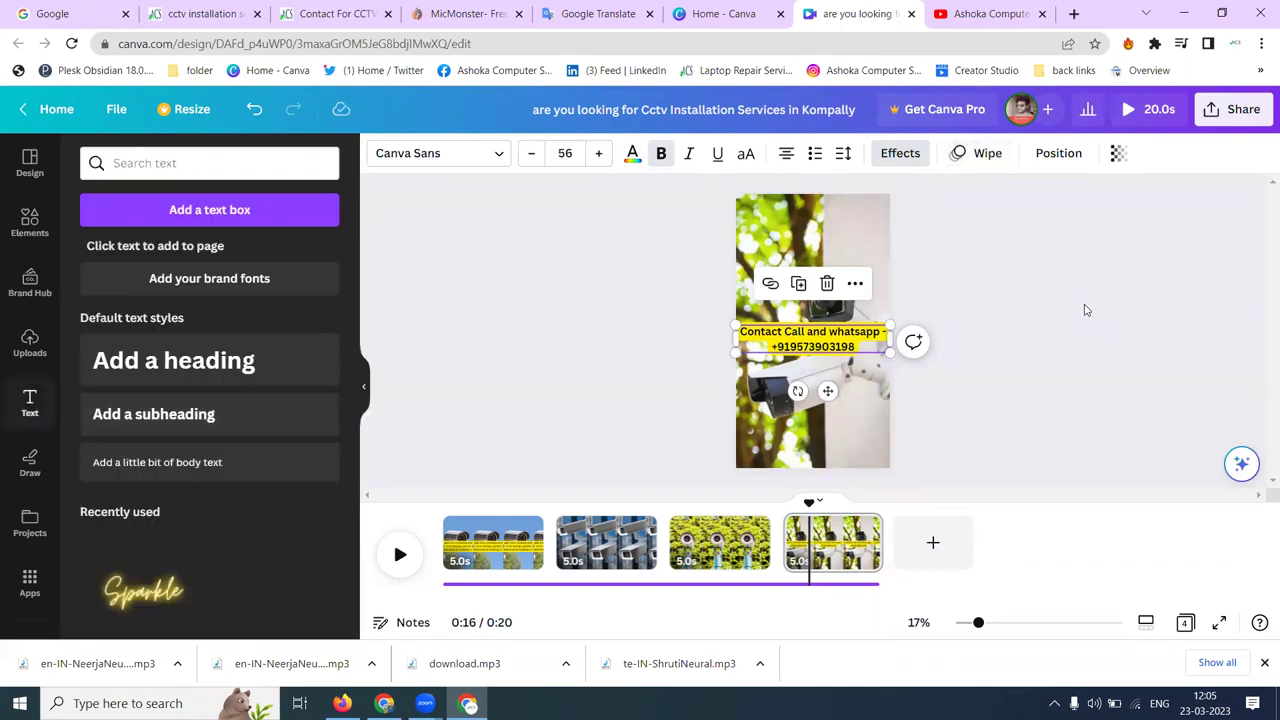
pyautogui.click(441, 522)
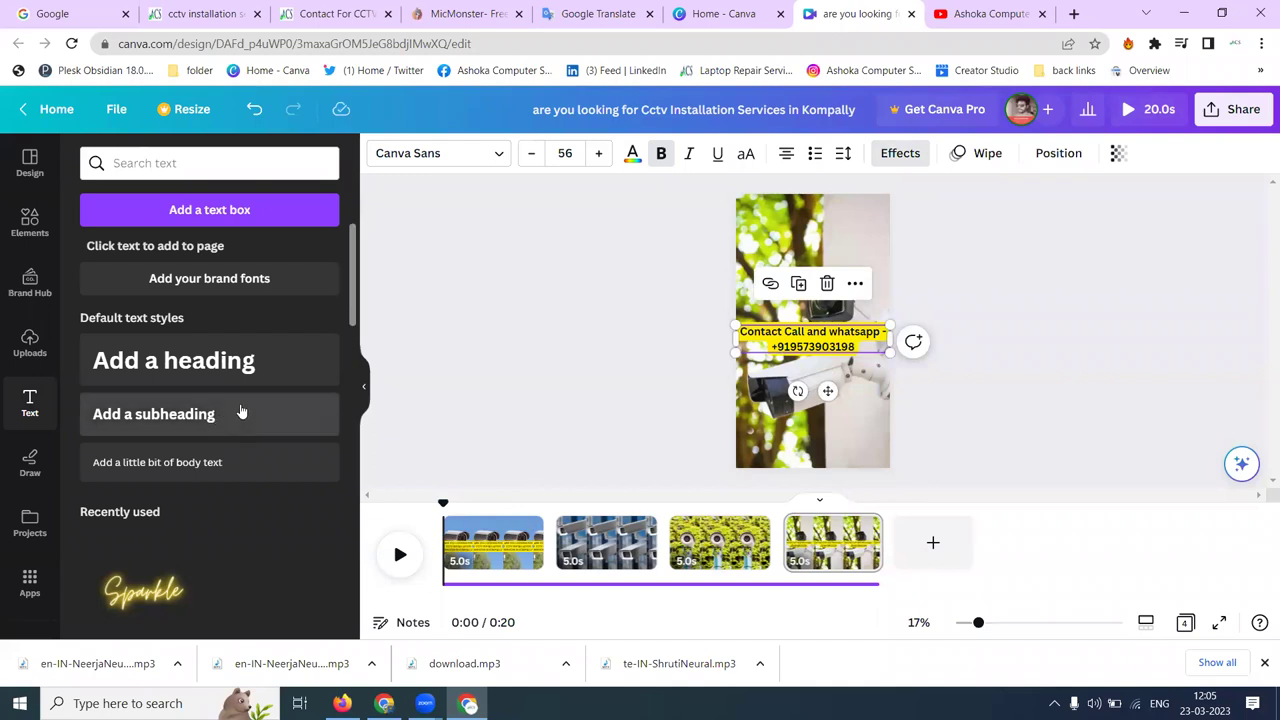
# - Place the ACS logo at the top of the first page
pyautogui.click(466, 543)
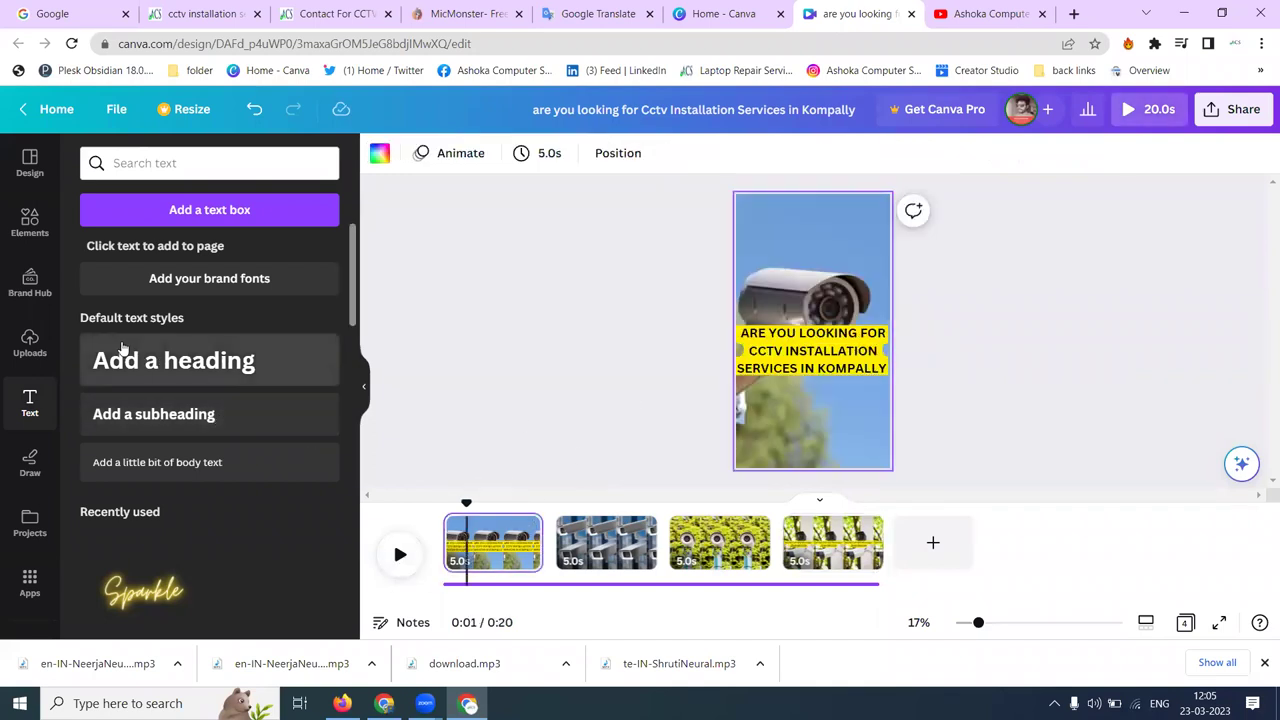
pyautogui.click(30, 340)
pyautogui.scroll(-10, 245, 360)
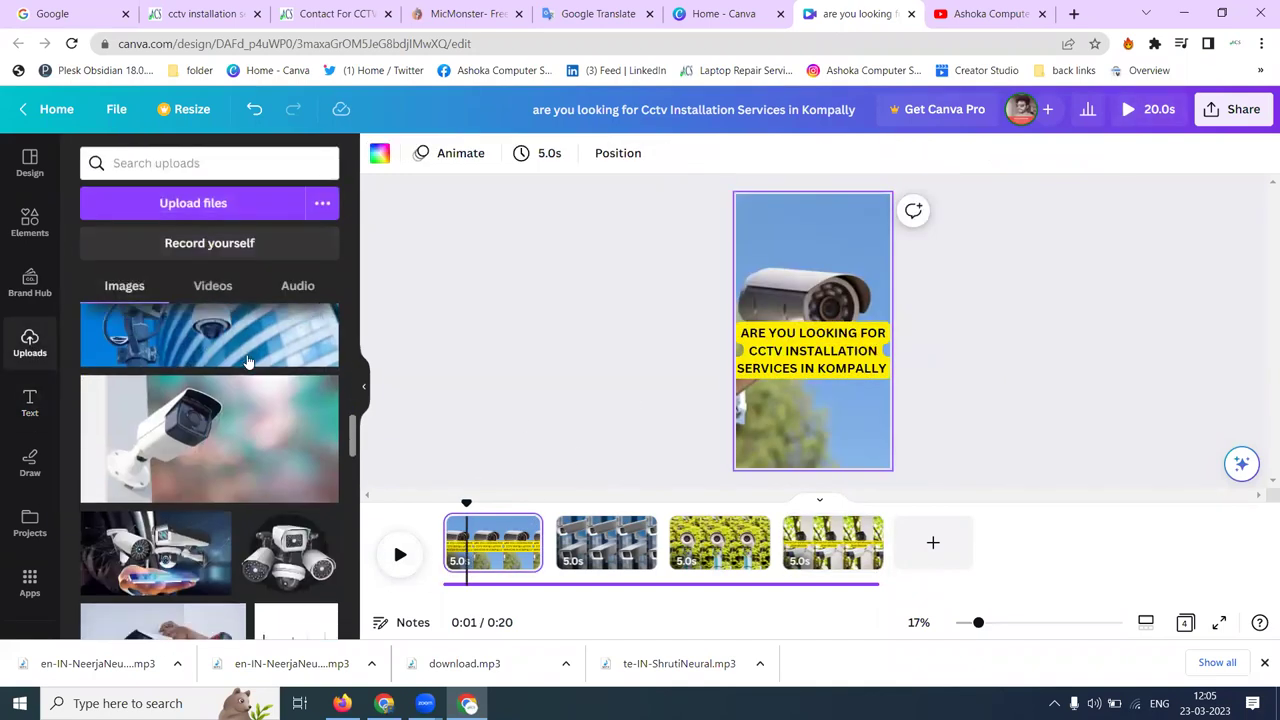
pyautogui.scroll(-10, 245, 365)
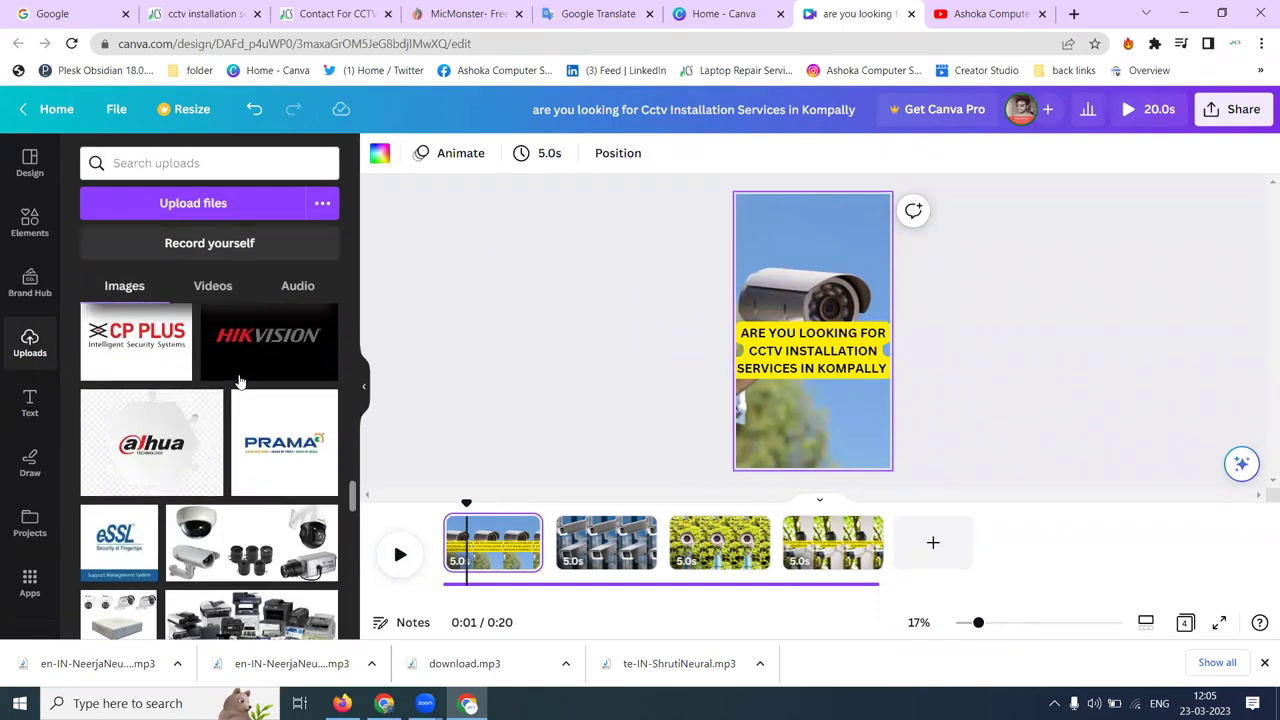
pyautogui.scroll(5, 240, 381)
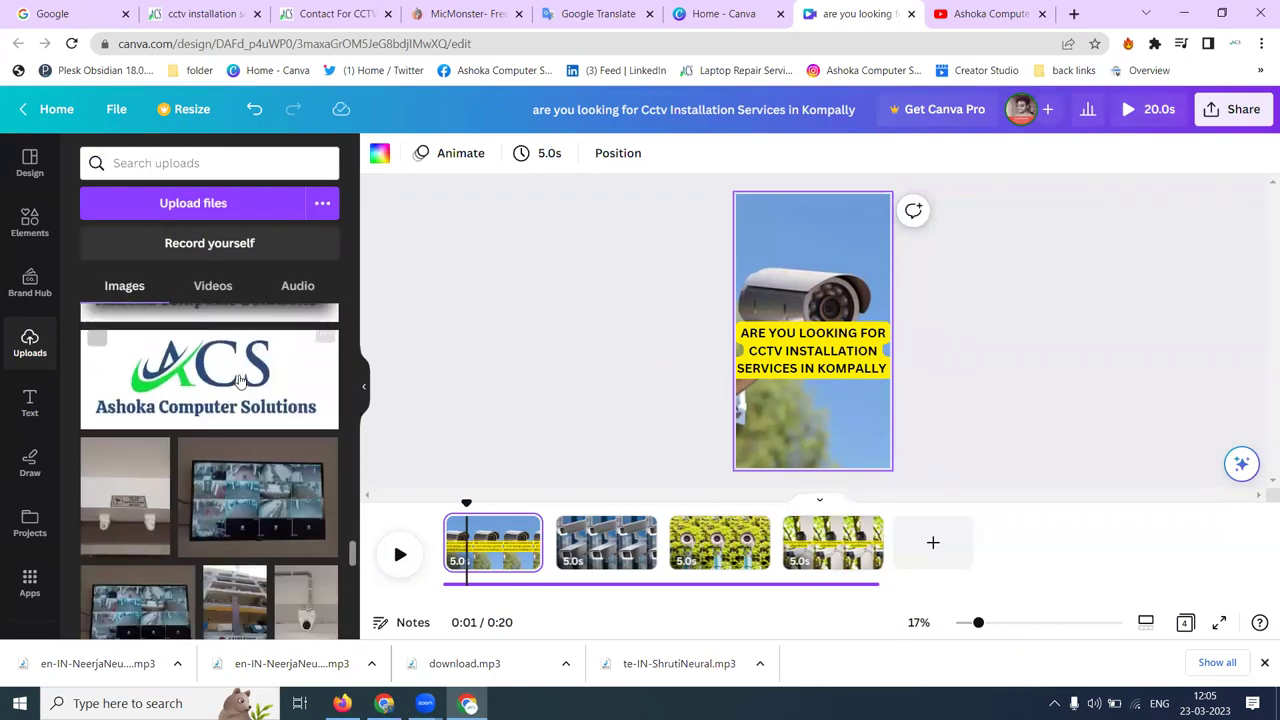
pyautogui.click(205, 515)
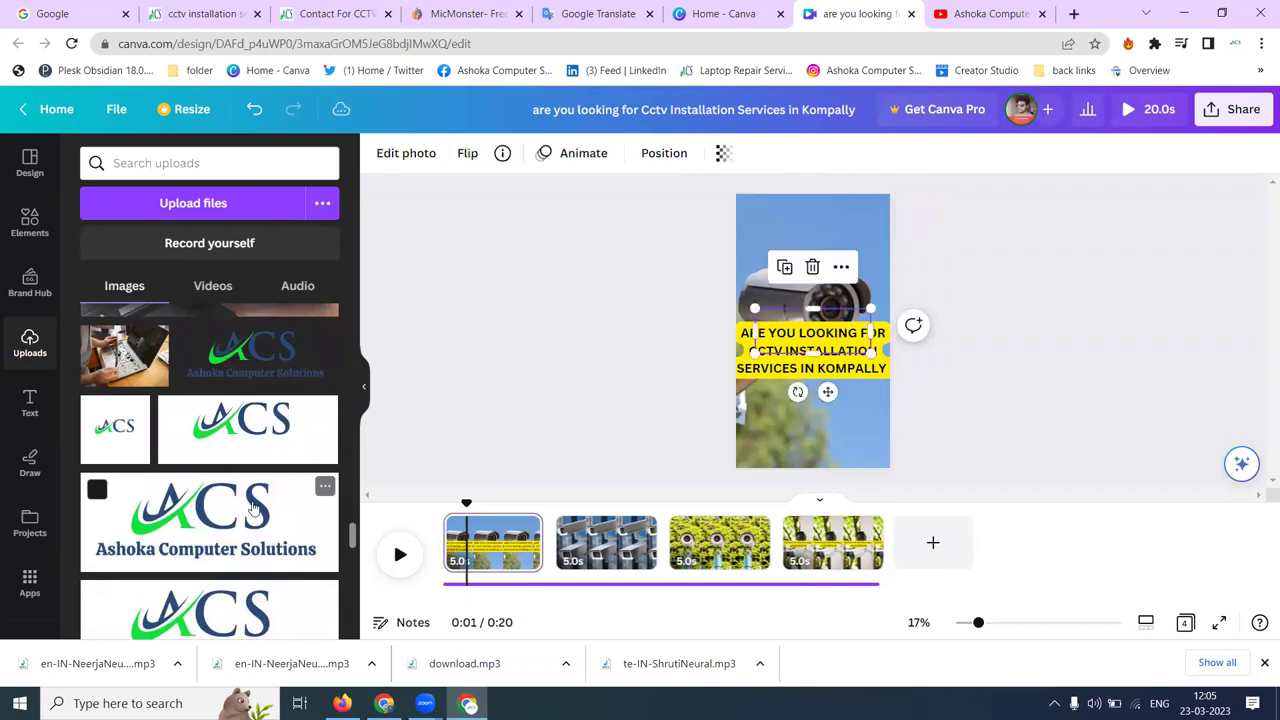
pyautogui.moveTo(803, 318); pyautogui.dragTo(820, 223)
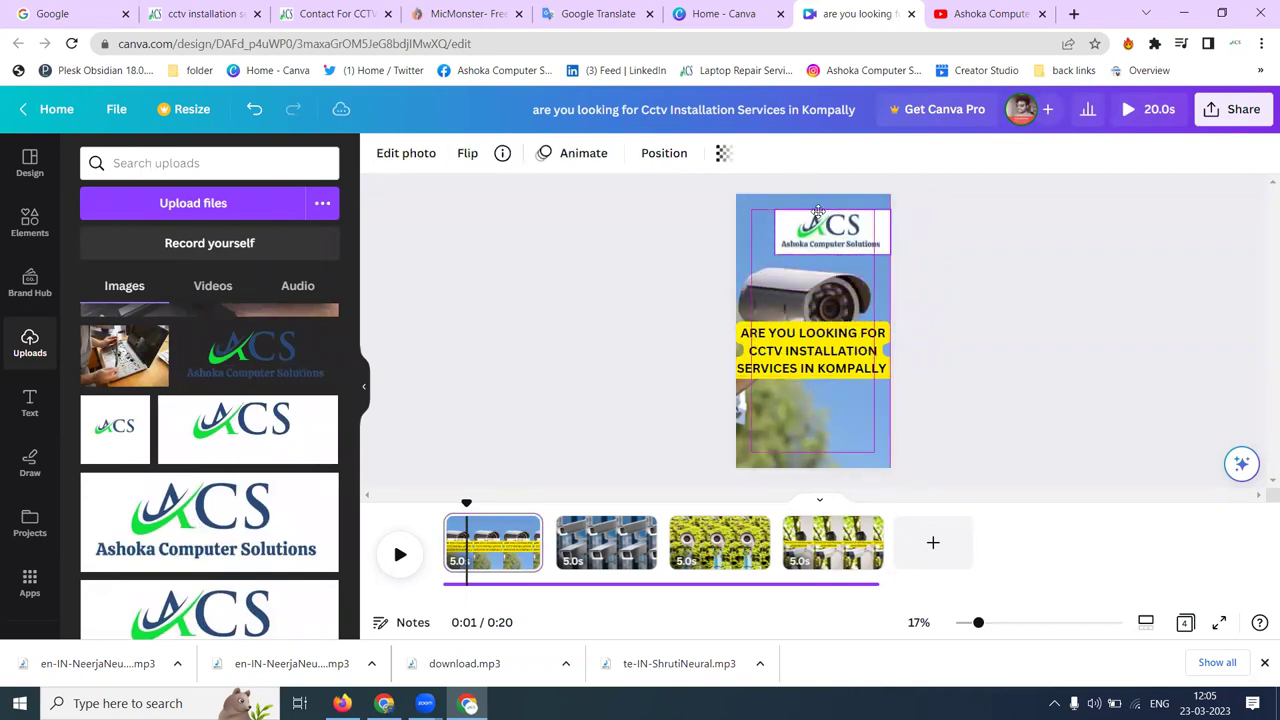
# - Paste a smaller copy of the ACS logo into page 4's top-right corner
pyautogui.click(829, 543)
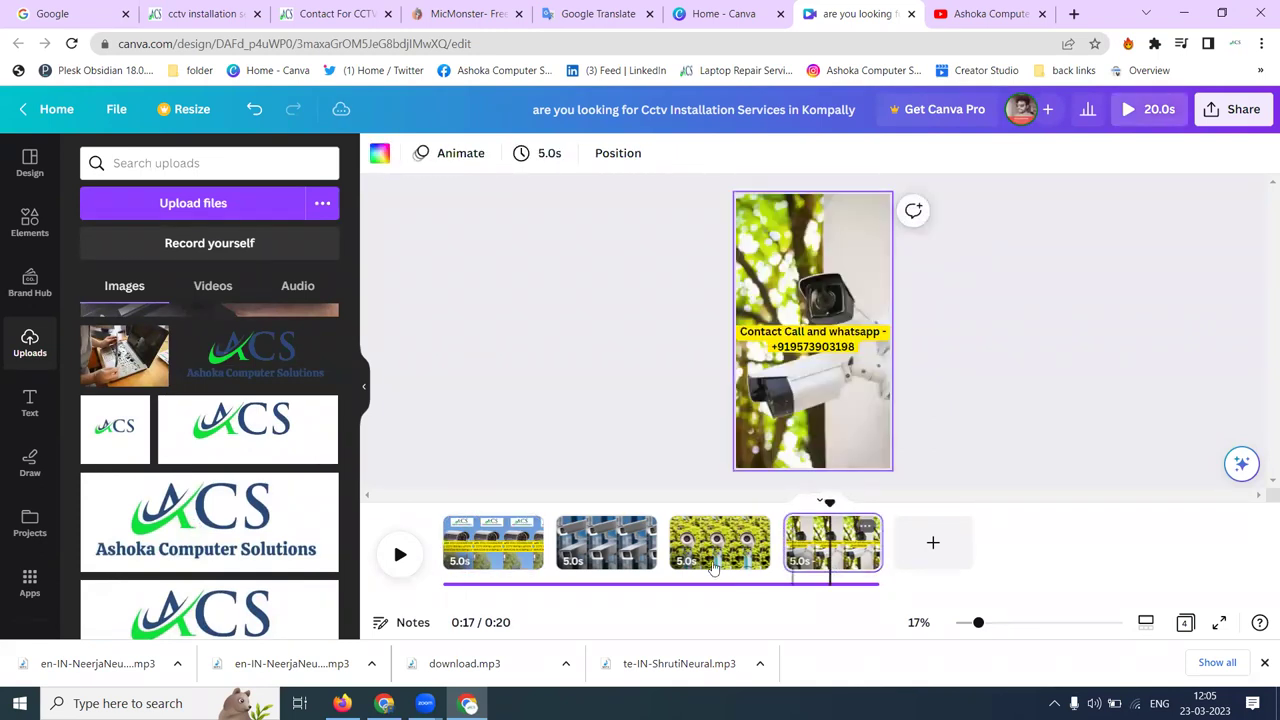
pyautogui.hotkey('ctrl', 'v')
pyautogui.moveTo(813, 325); pyautogui.dragTo(844, 205)
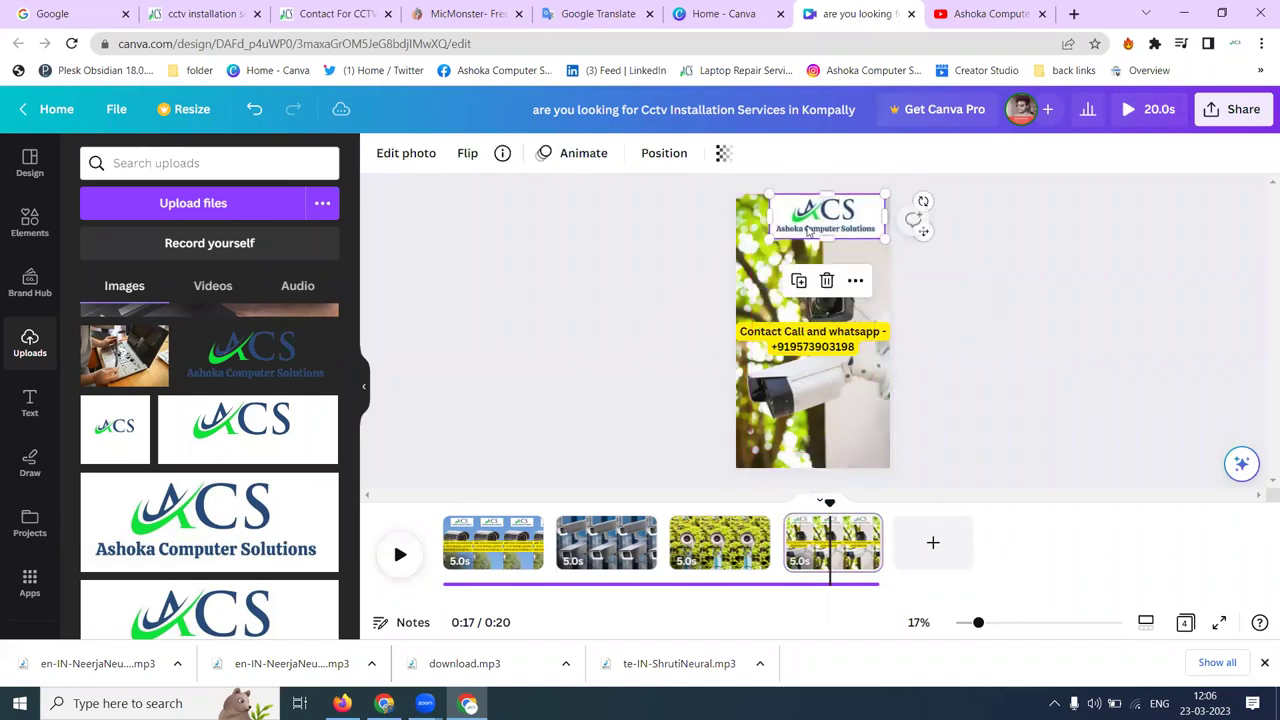
pyautogui.moveTo(772, 238); pyautogui.dragTo(826, 220)
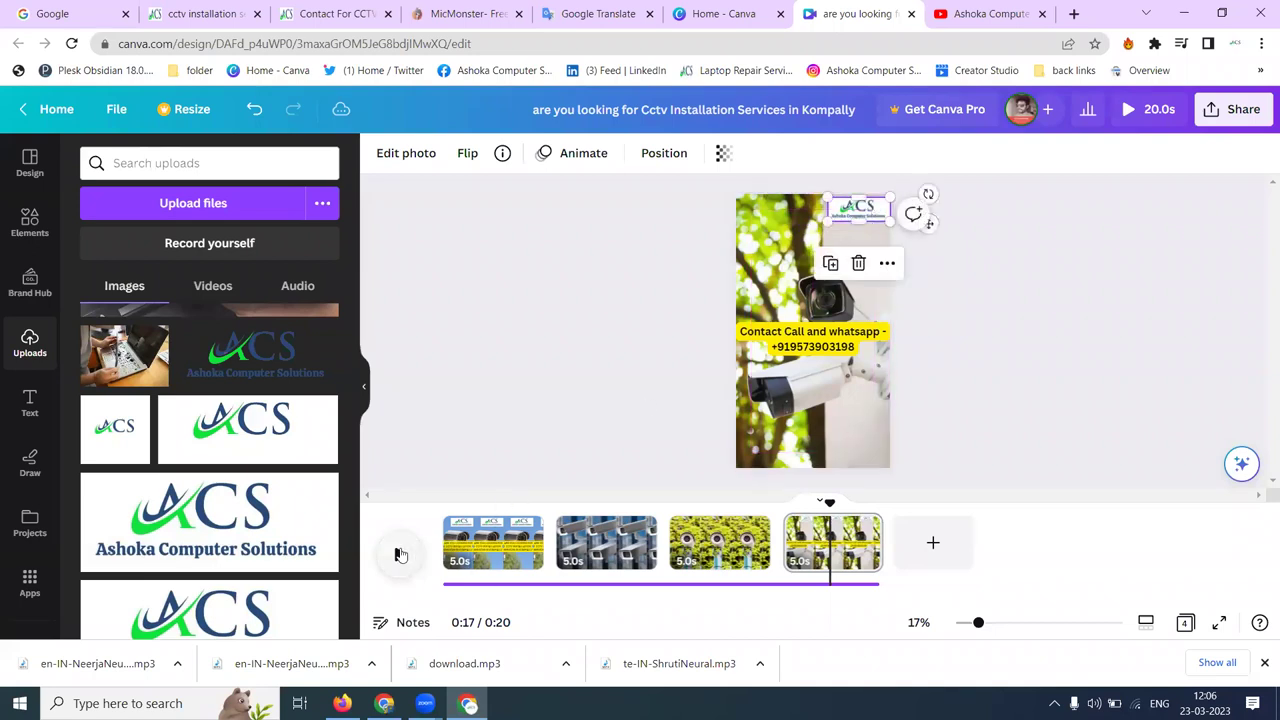
pyautogui.click(443, 505)
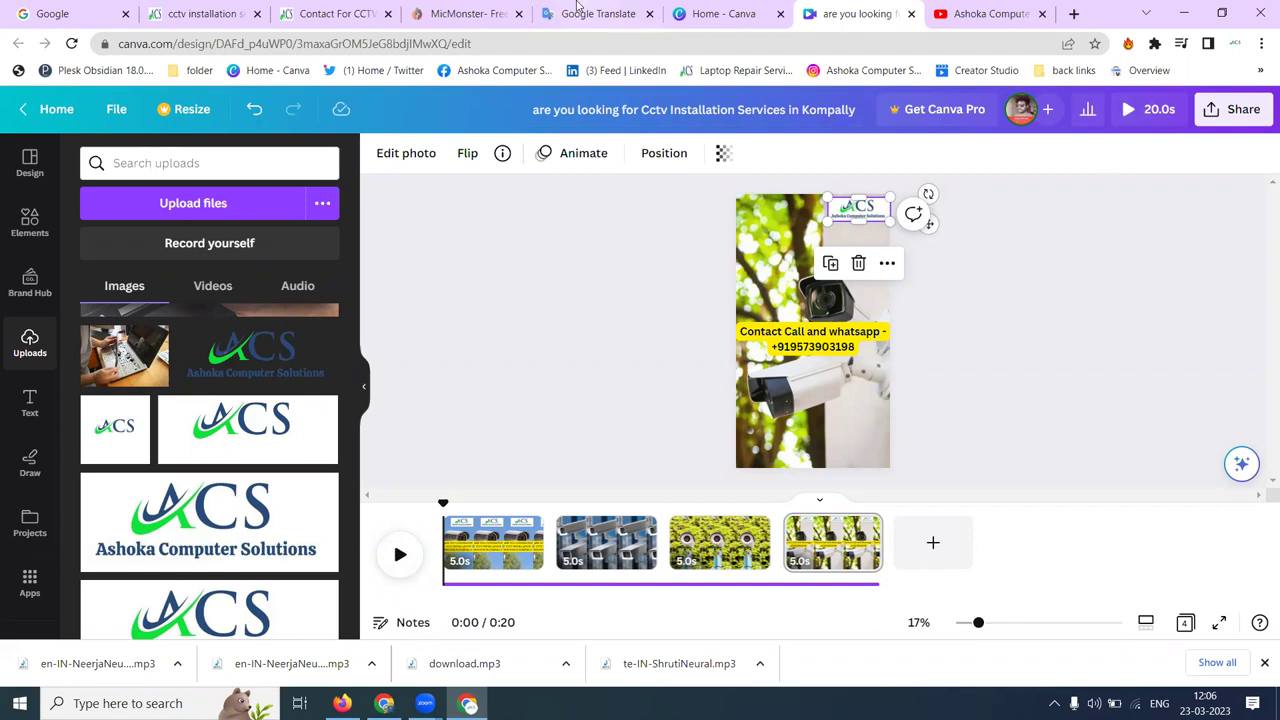
# - Return MicMonster to its empty English text-to-speech page, then show the Kompally CCTV installation page
pyautogui.click(495, 13)
pyautogui.scroll(3, 470, 243)
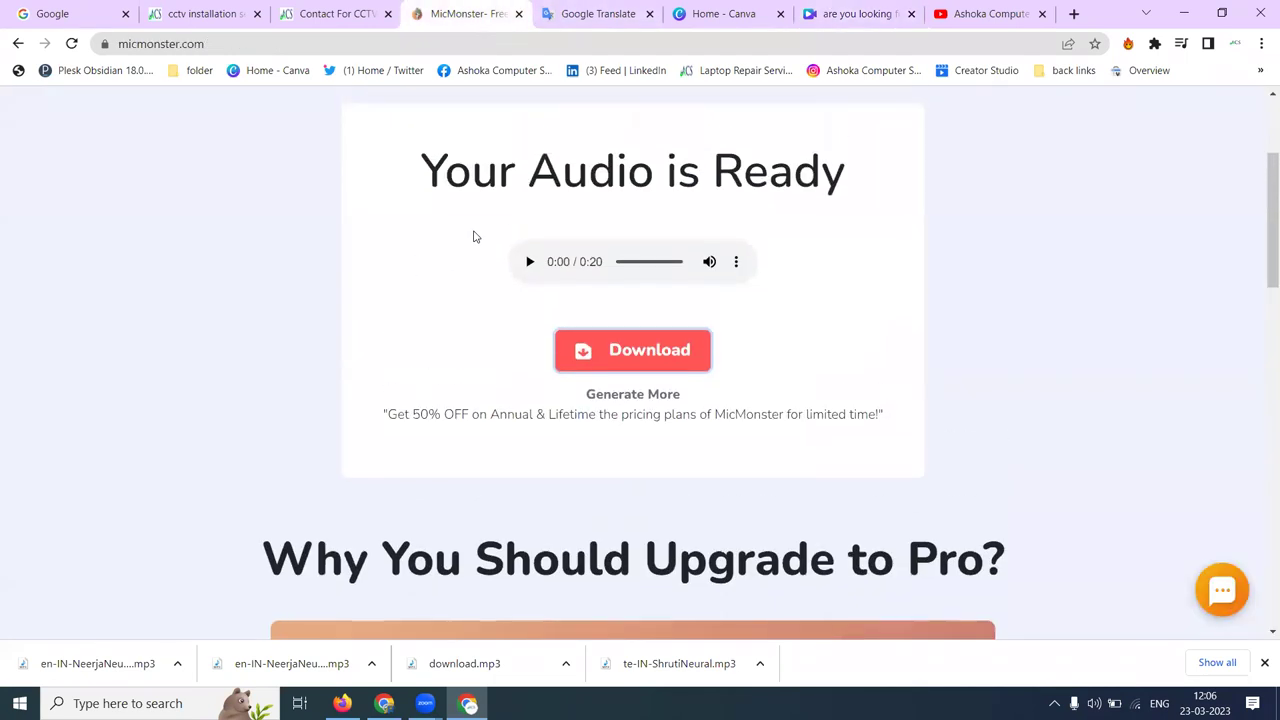
pyautogui.click(243, 140)
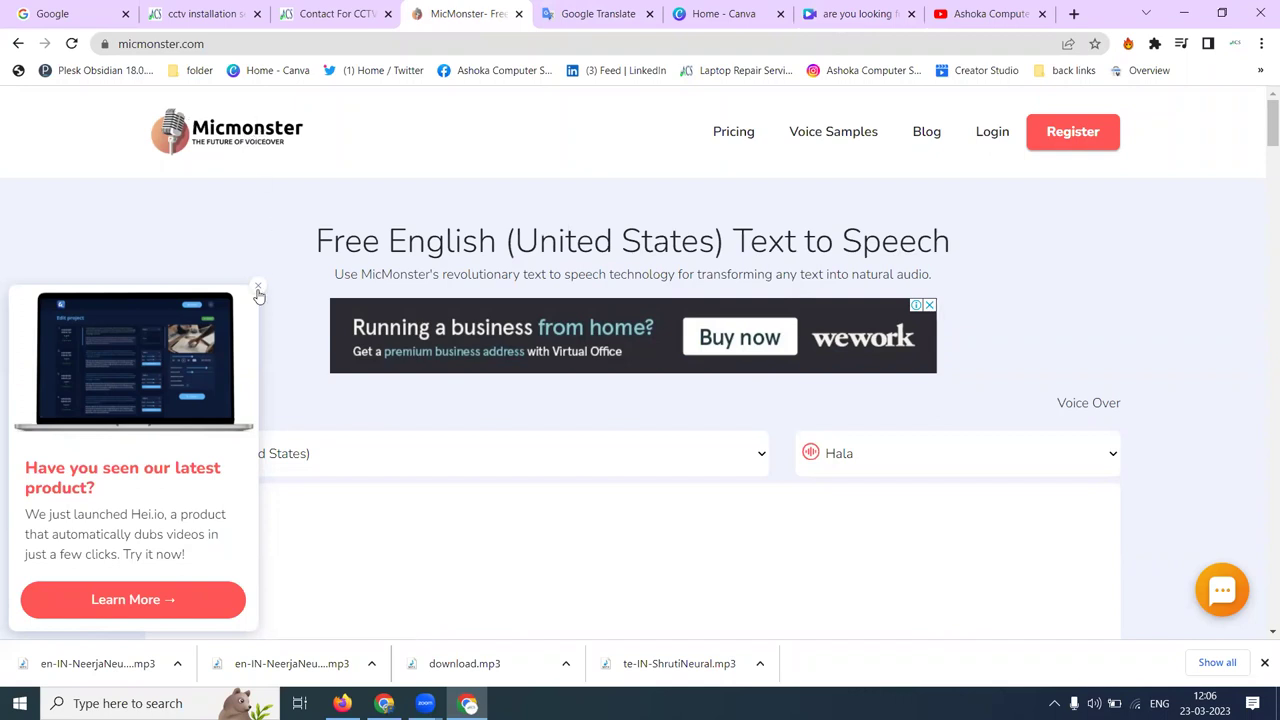
pyautogui.click(258, 291)
pyautogui.scroll(-1, 283, 277)
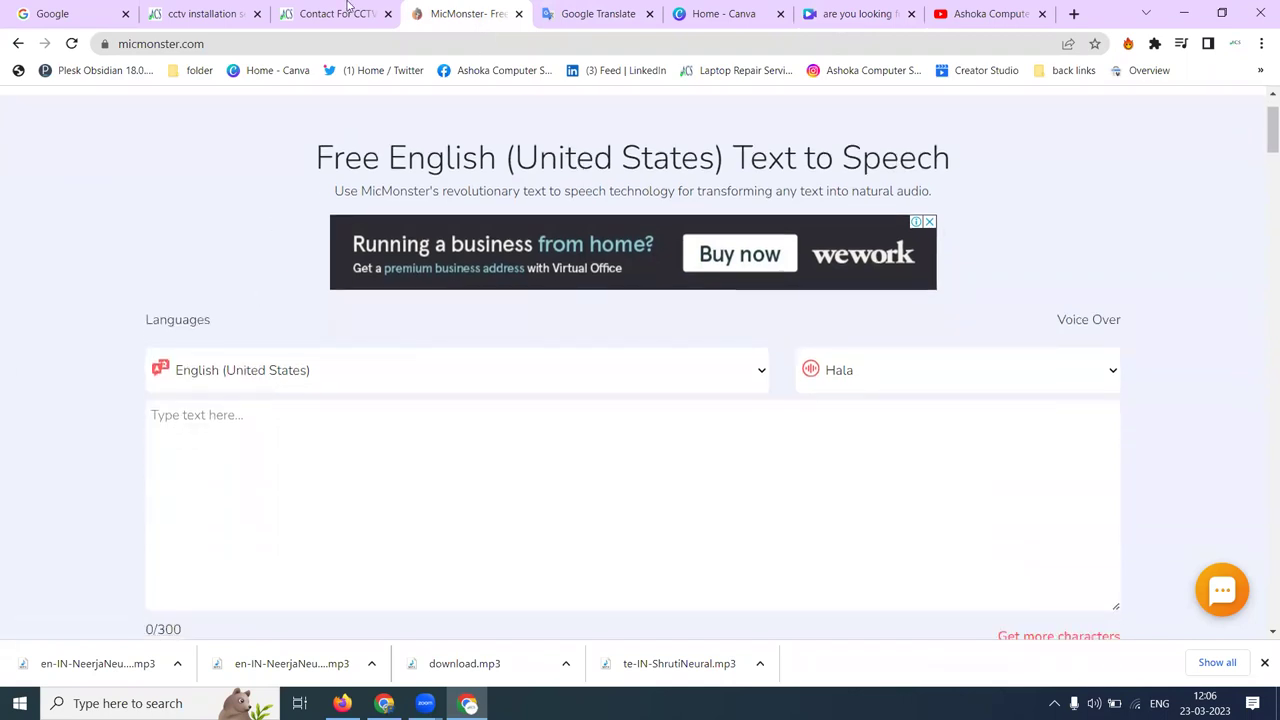
pyautogui.click(200, 13)
pyautogui.scroll(-5, 251, 237)
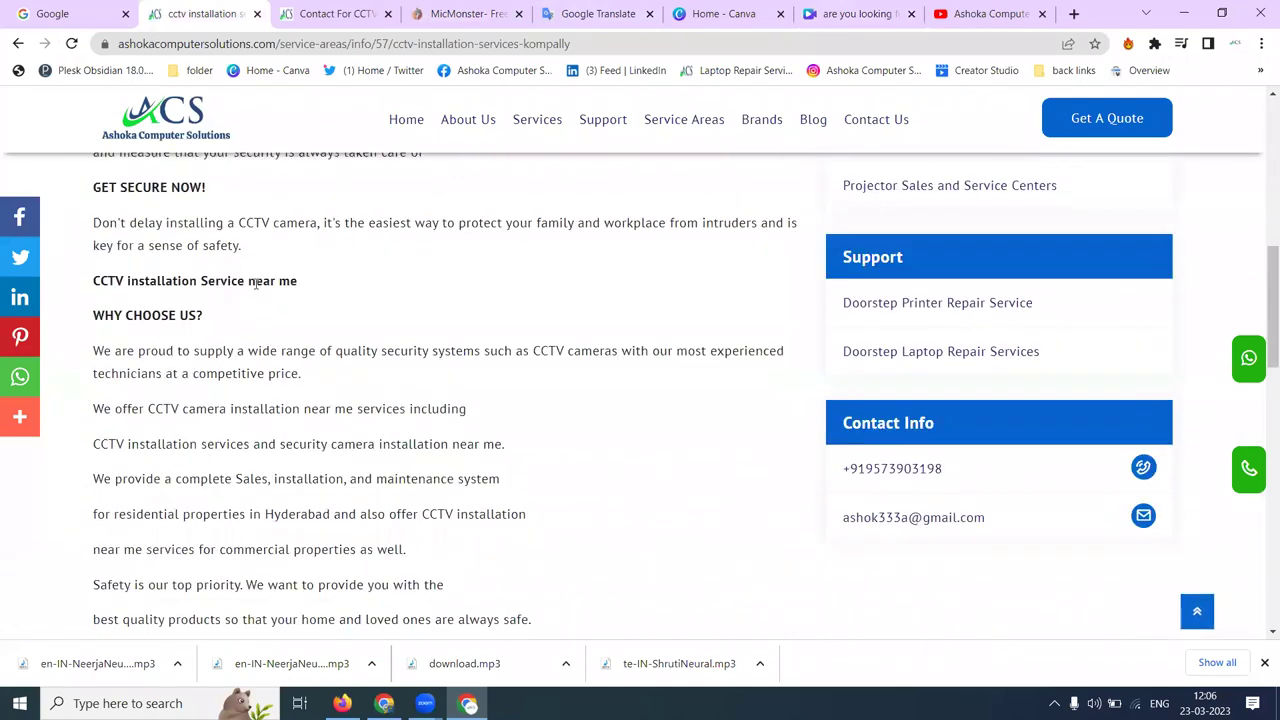
pyautogui.scroll(-10, 256, 284)
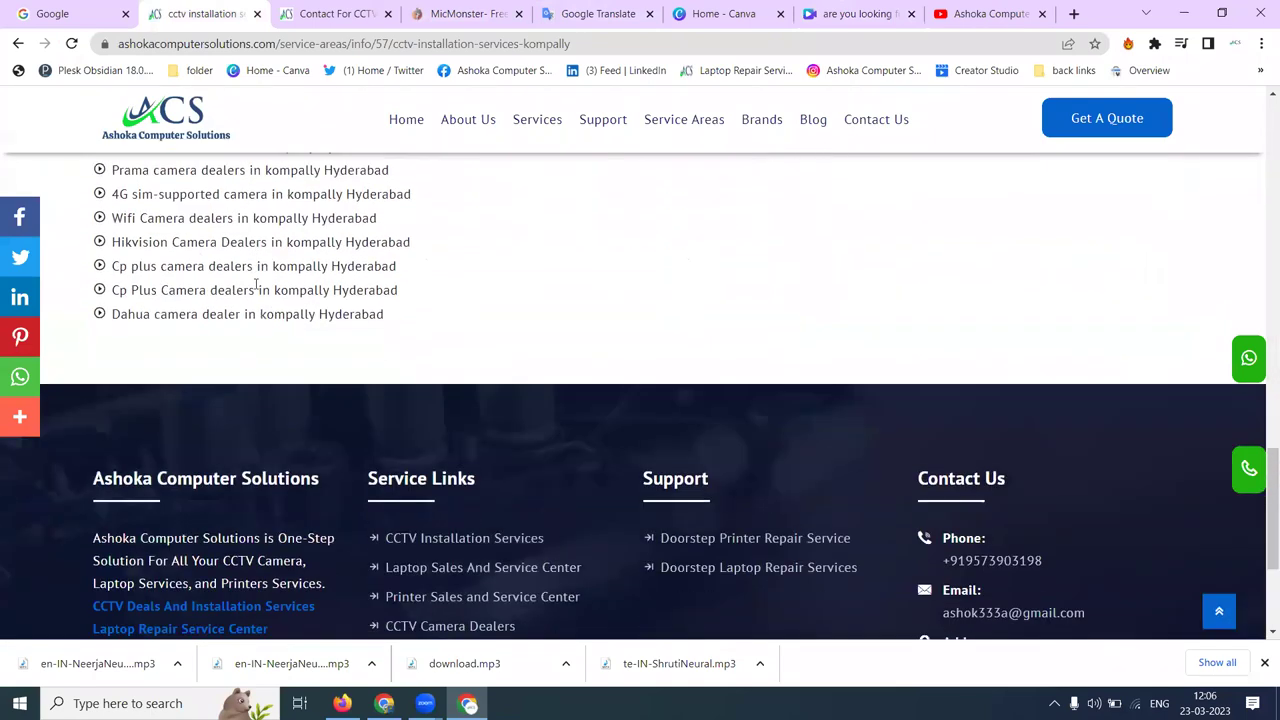
pyautogui.scroll(10, 256, 284)
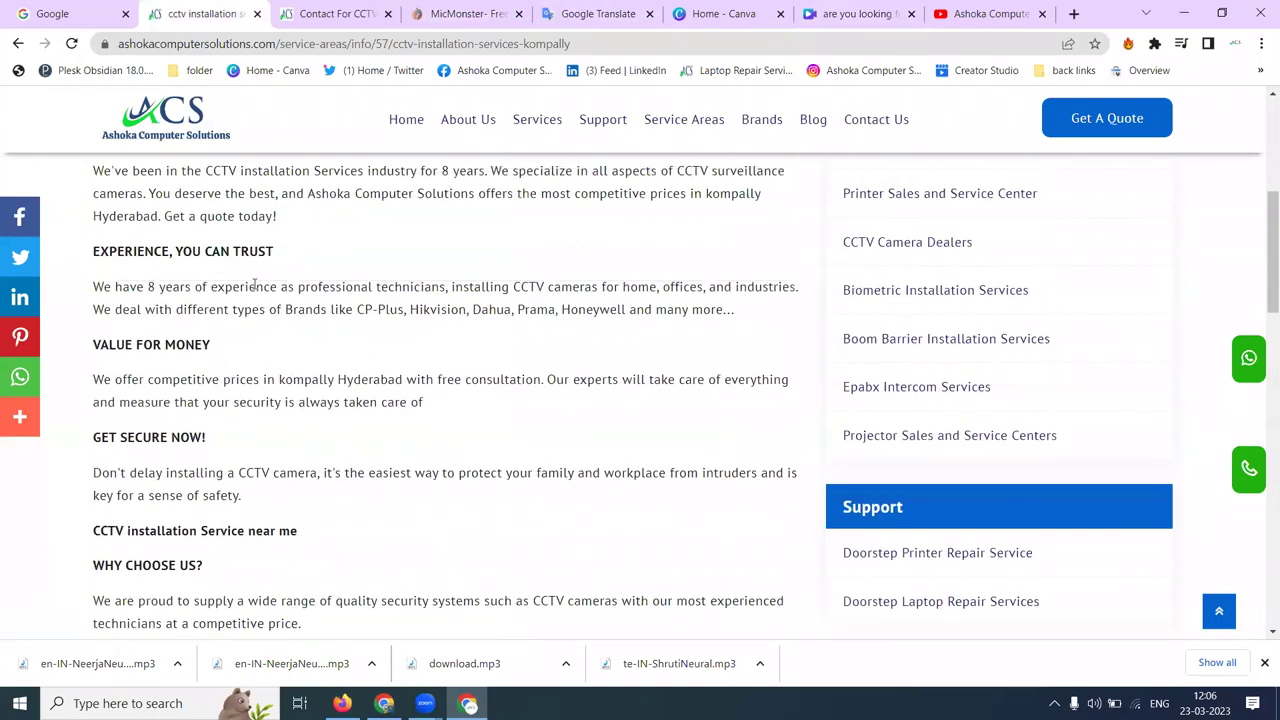
pyautogui.scroll(2, 254, 285)
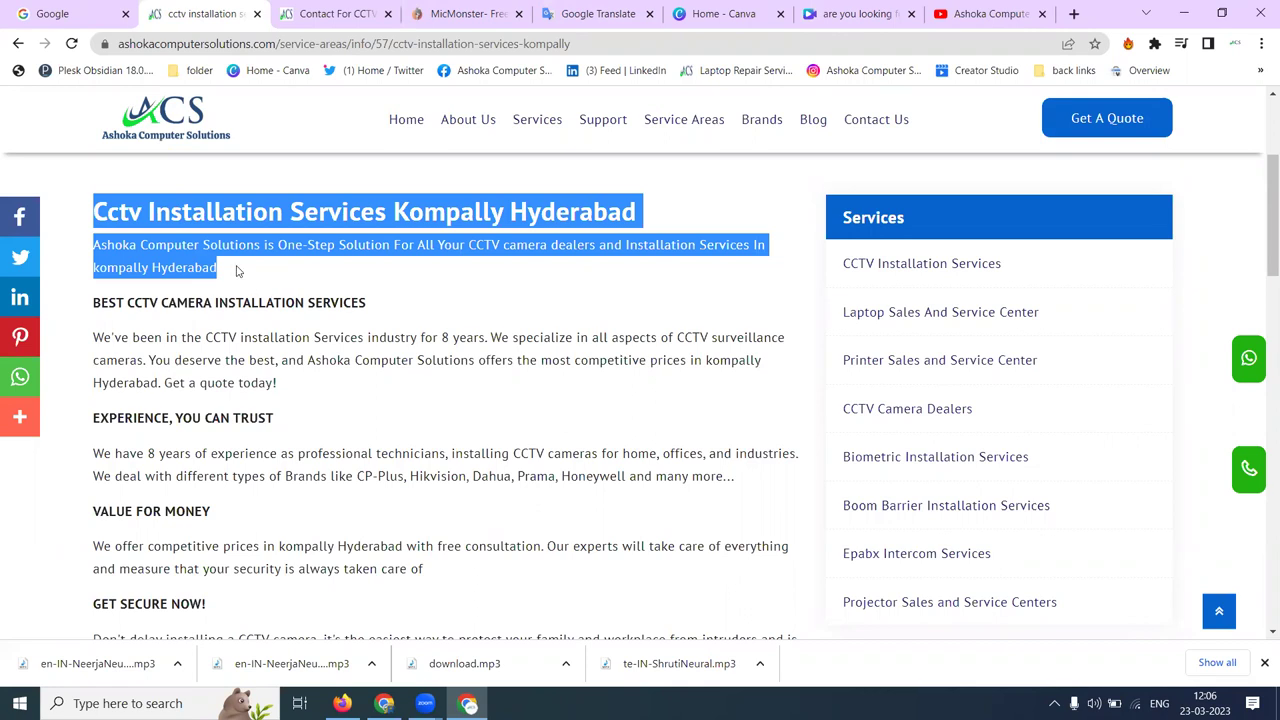
# - Google 'cctv installation services in kompally' in a new tab and scroll through the results
pyautogui.click(1076, 13)
pyautogui.write('cctv')
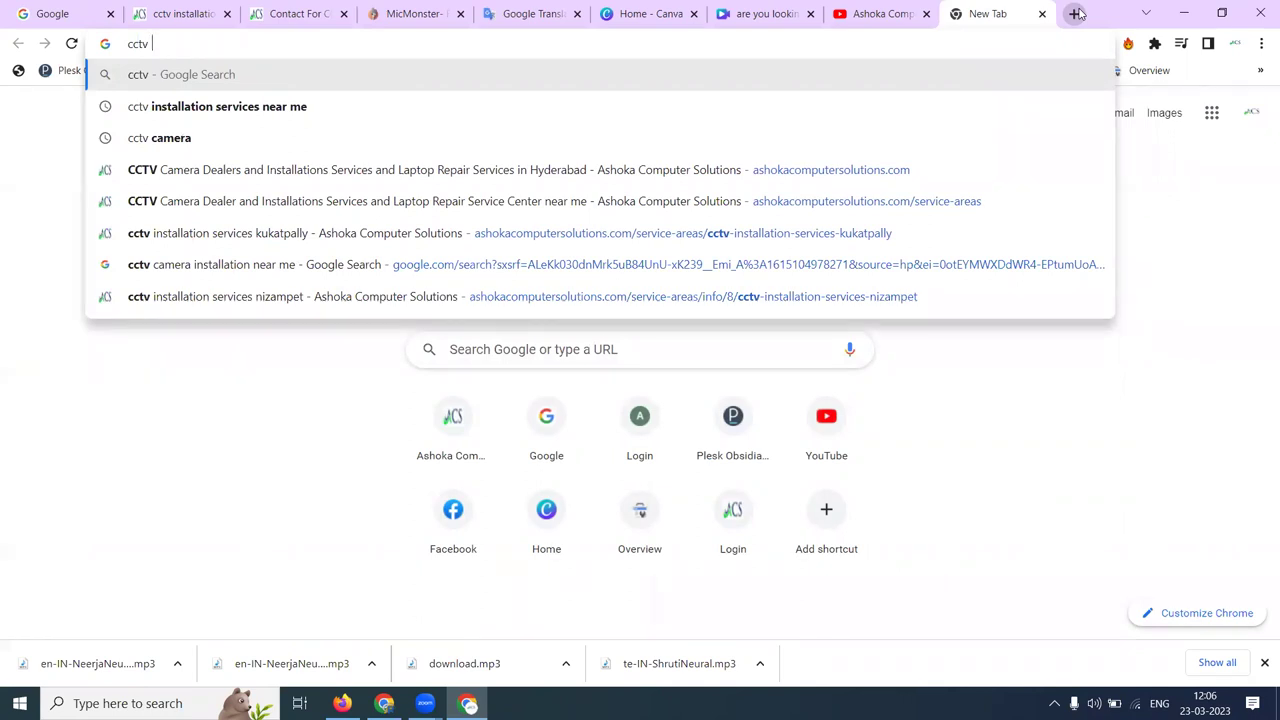
pyautogui.write('installati')
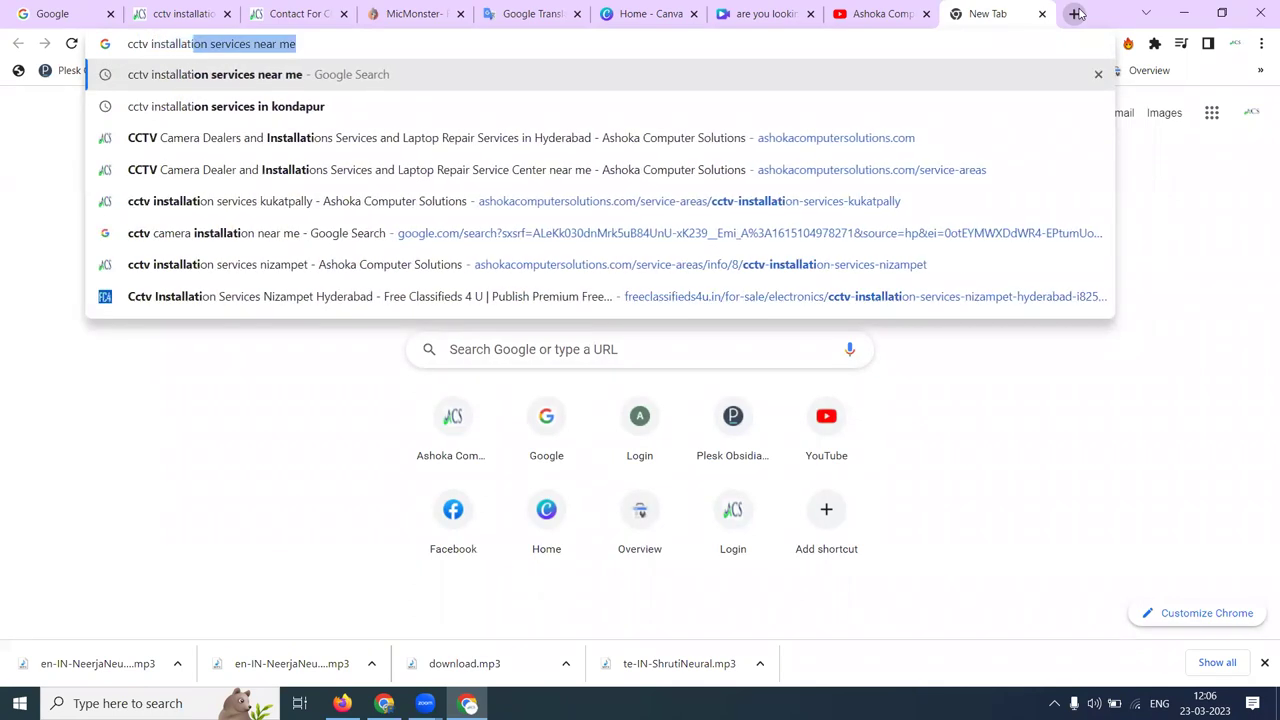
pyautogui.write('on services')
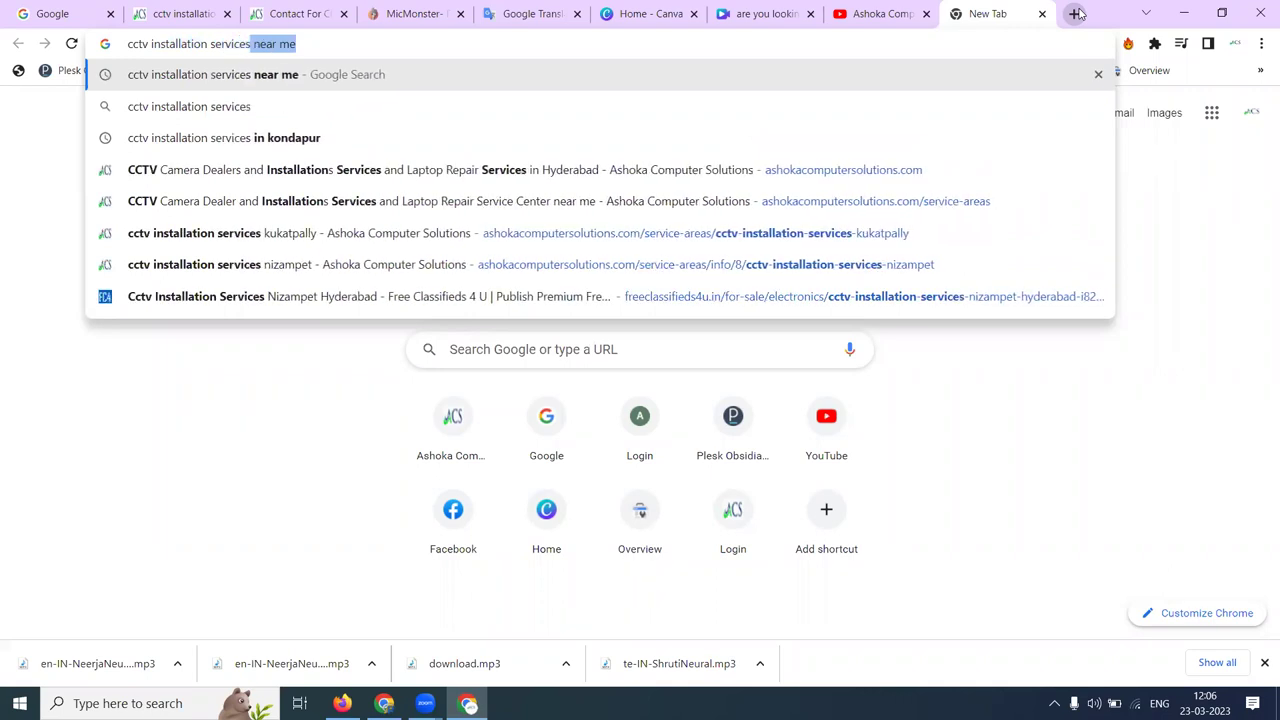
pyautogui.write(' in k')
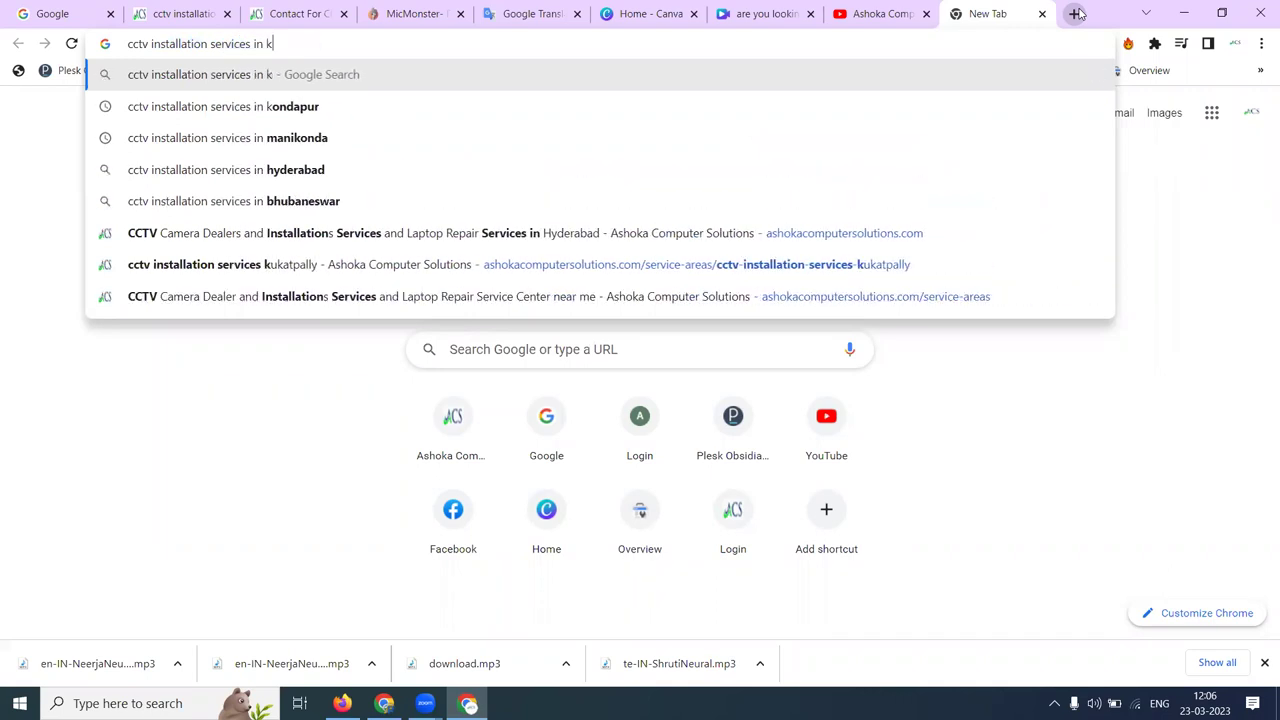
pyautogui.write('ompally')
pyautogui.press('Return')
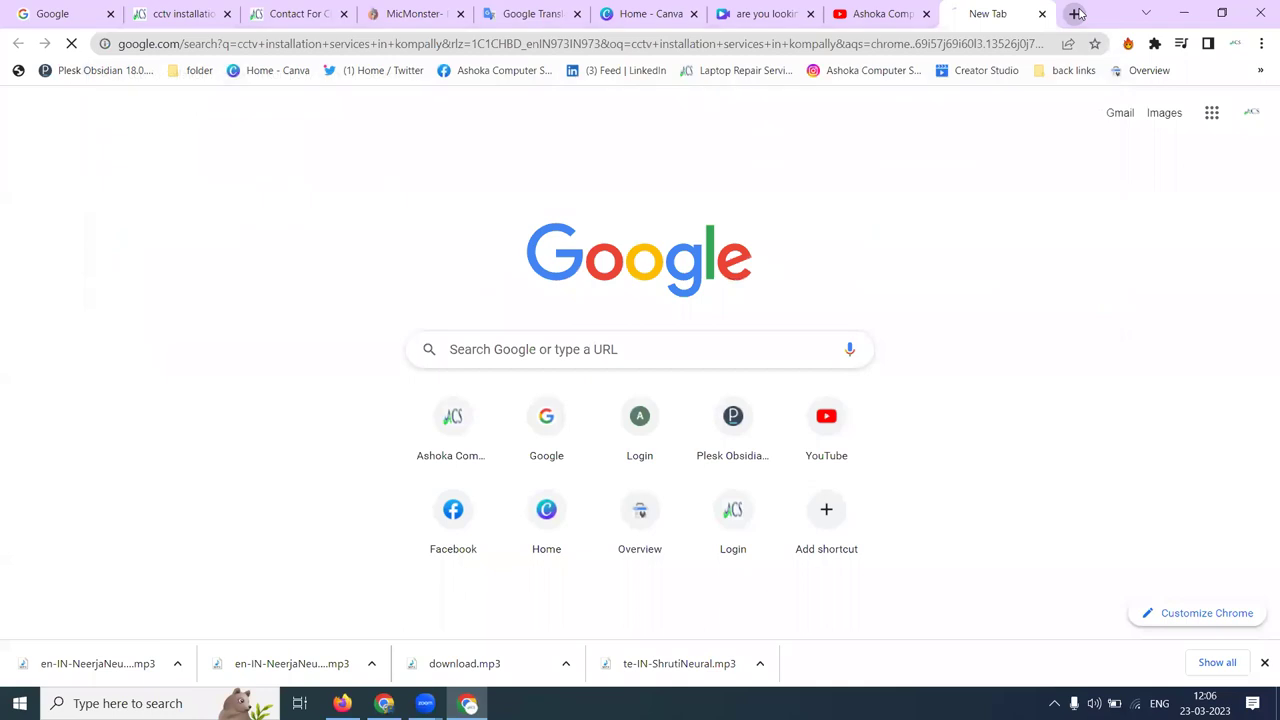
pyautogui.scroll(-3, 2, 167)
pyautogui.scroll(-8, 2, 167)
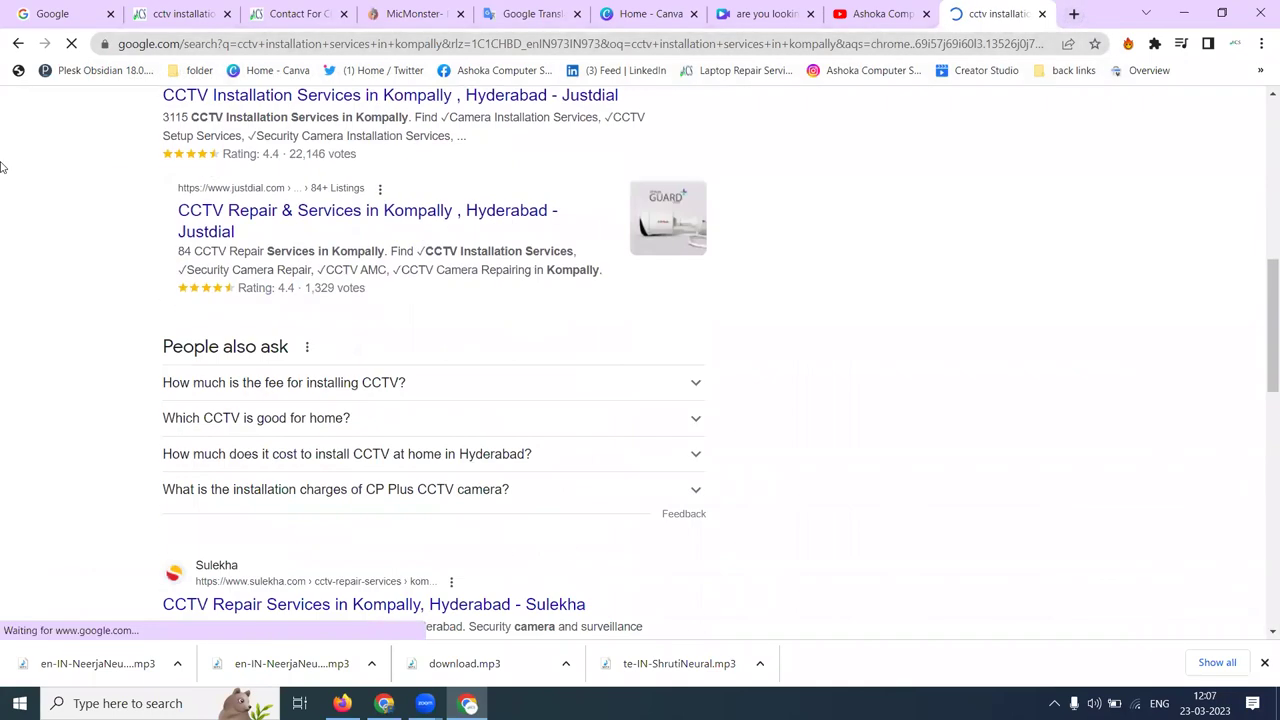
pyautogui.scroll(-3, 2, 167)
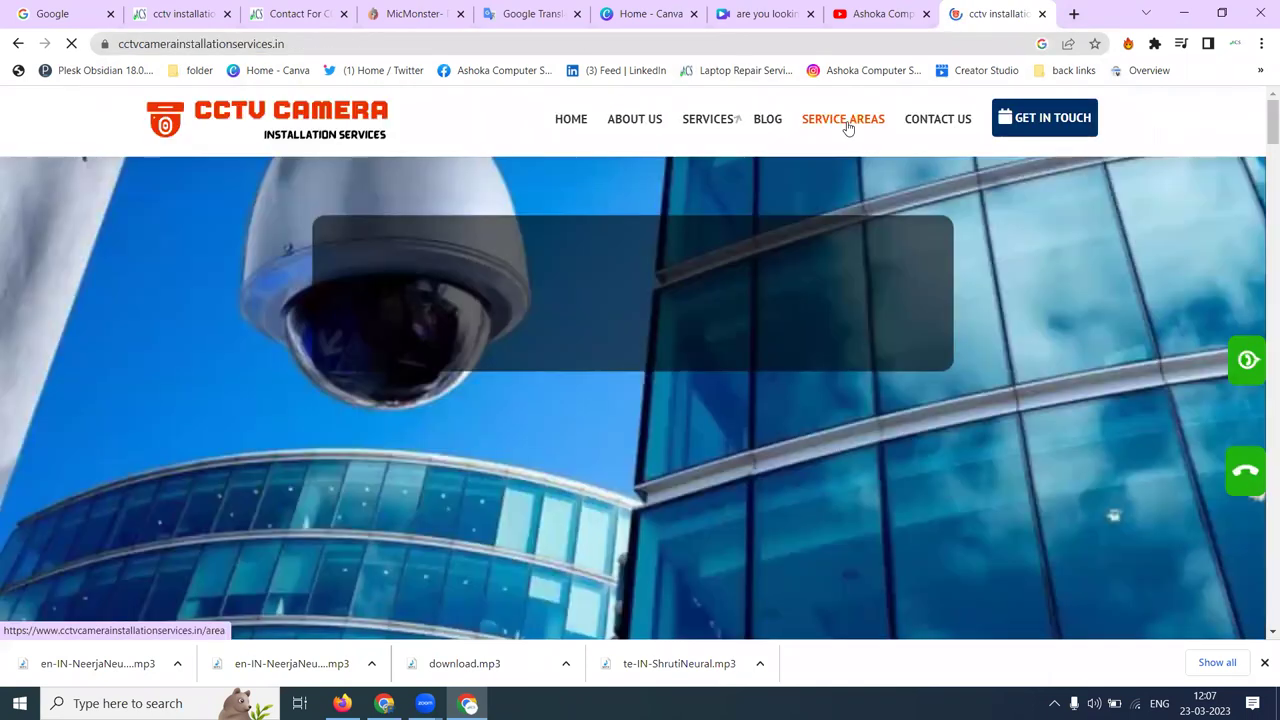
# - Open the Kukatpally service-area page and select its CCTV camera brands list, CP PLUS through ESSL
pyautogui.click(846, 123)
pyautogui.scroll(-4, 431, 257)
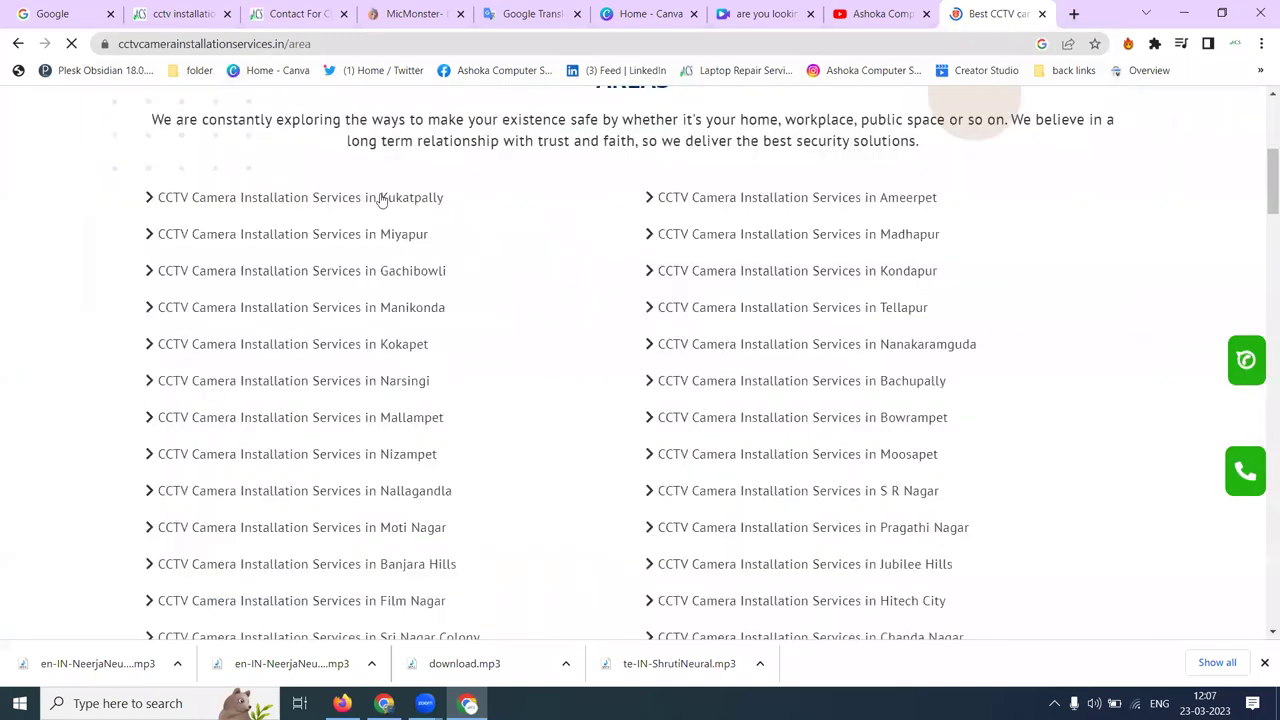
pyautogui.click(381, 199)
pyautogui.scroll(-3, 380, 200)
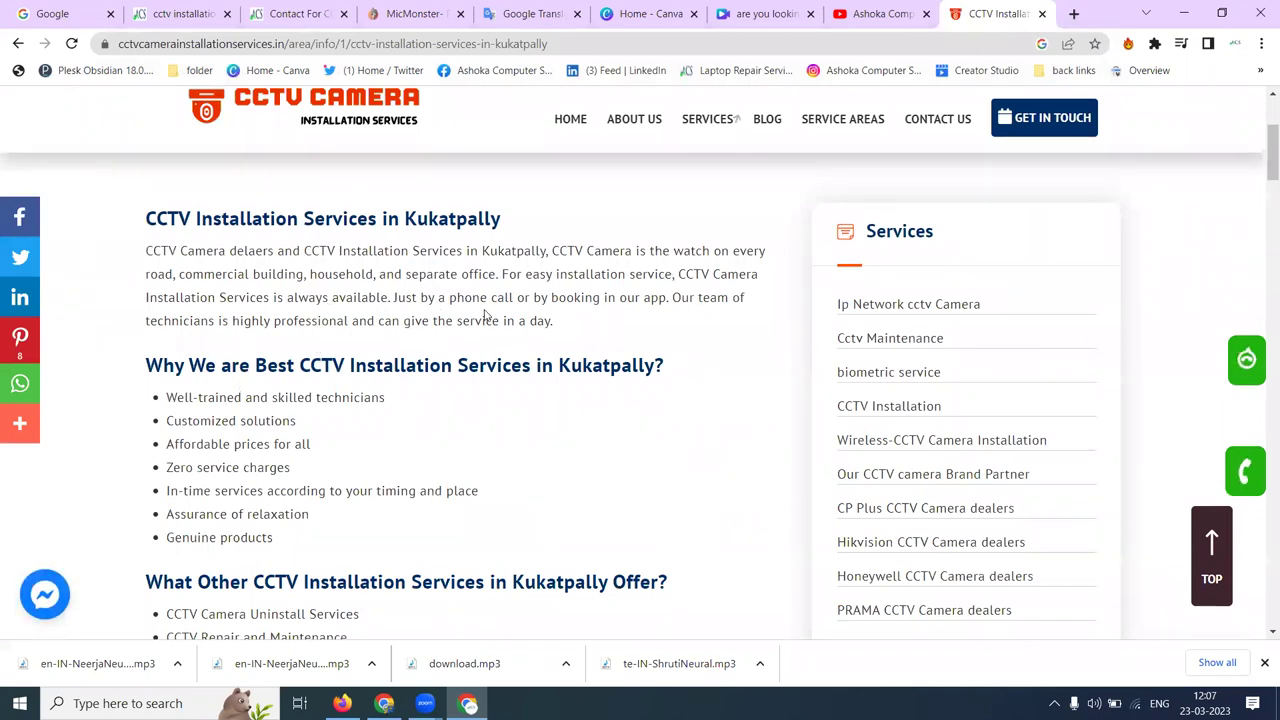
pyautogui.scroll(-3, 650, 303)
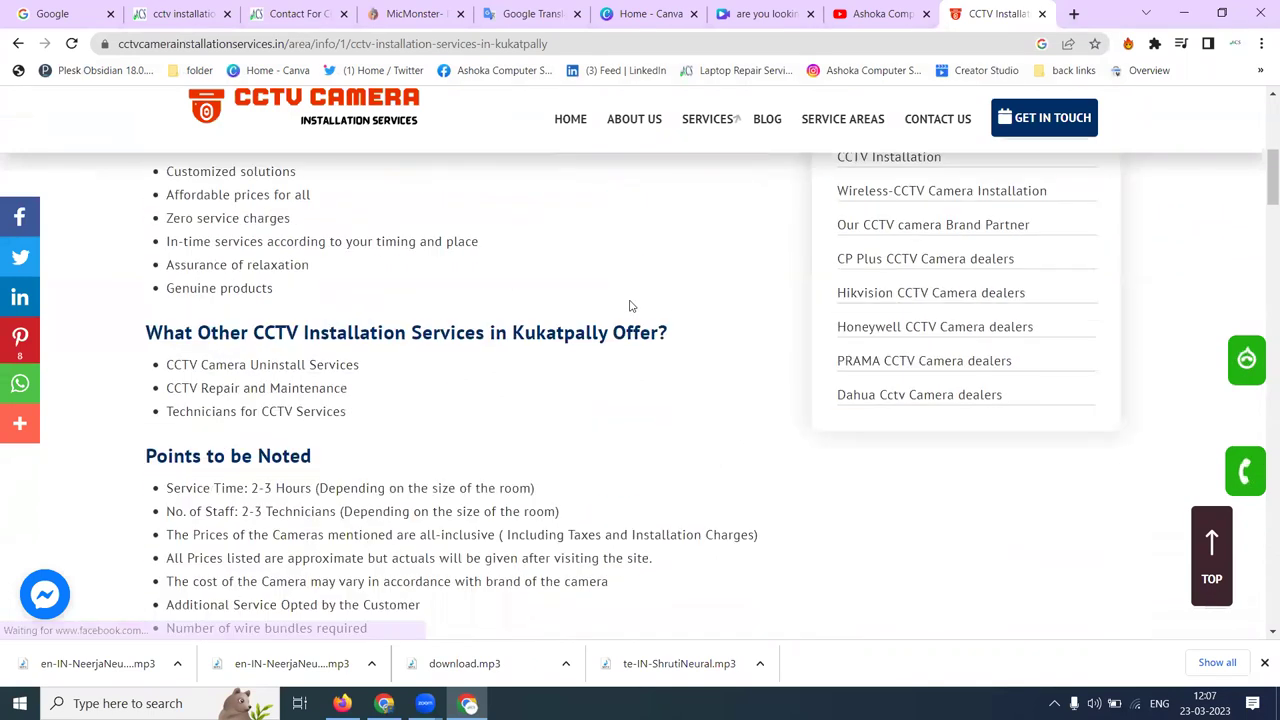
pyautogui.scroll(-4, 283, 365)
pyautogui.scroll(-1, 280, 364)
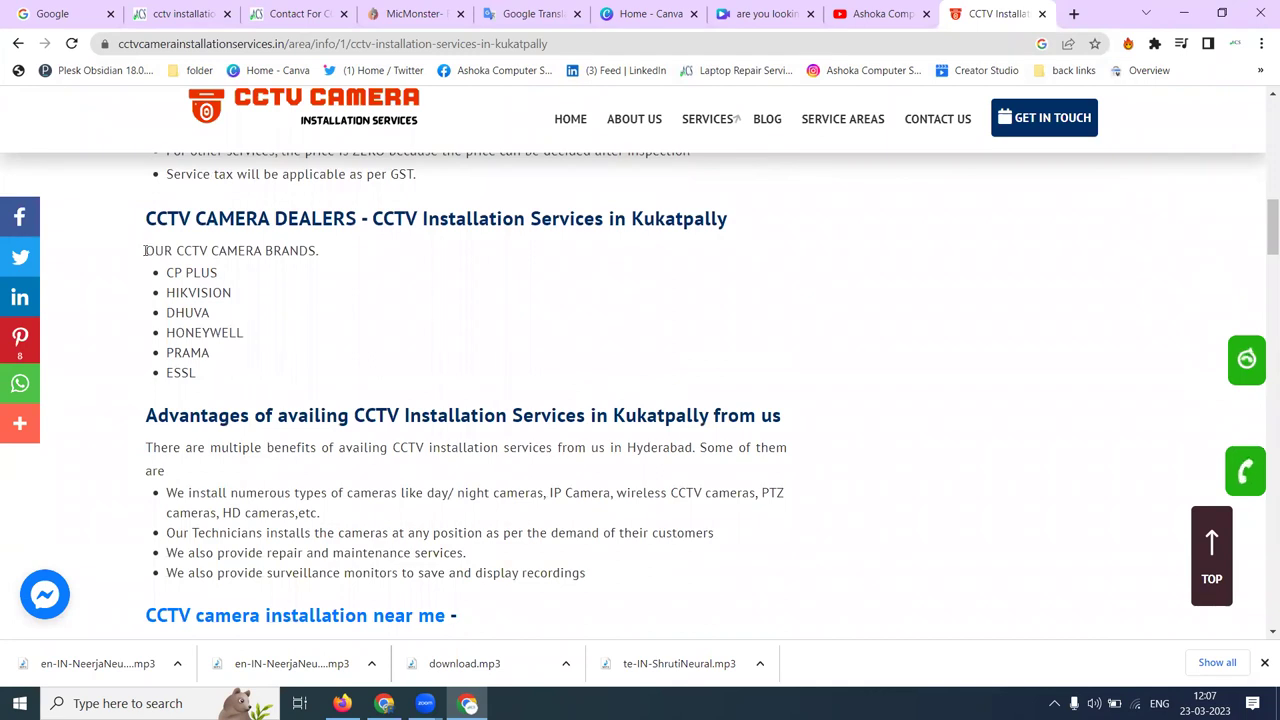
pyautogui.moveTo(145, 257); pyautogui.dragTo(216, 380)
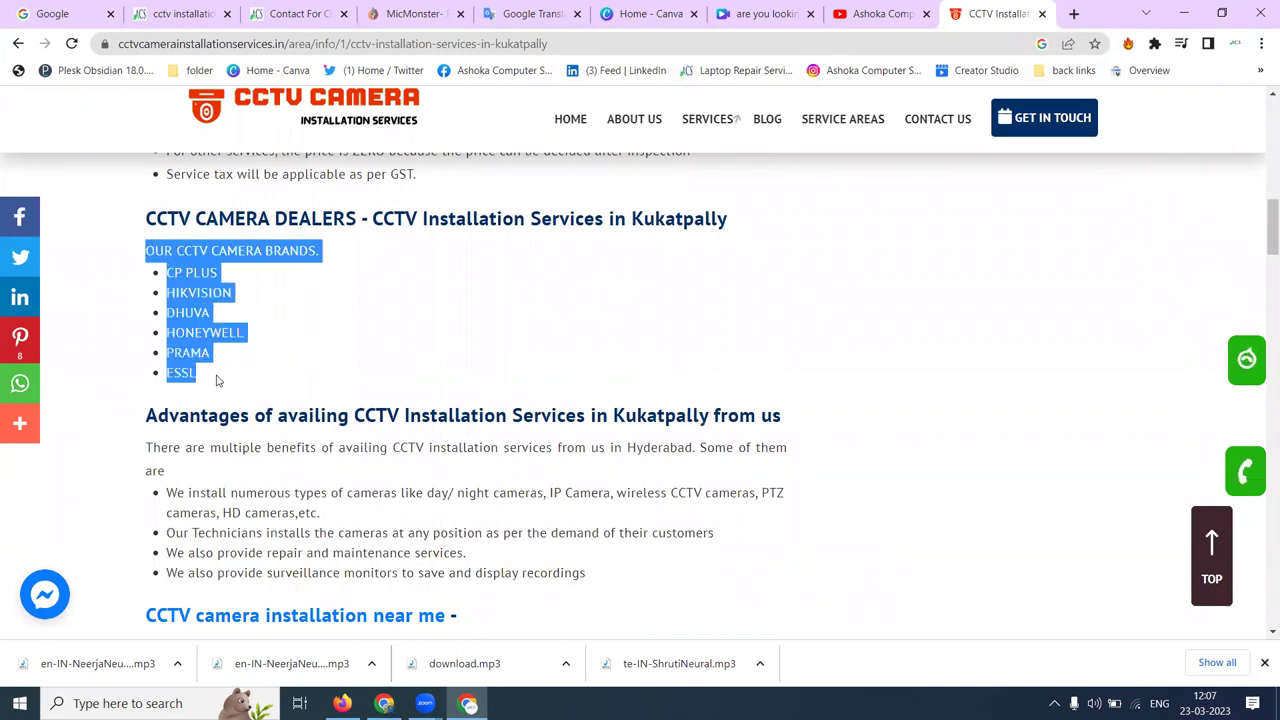
# - Back in the Canva CCTV design, download all four pages as a 1080p MP4 video
pyautogui.click(743, 10)
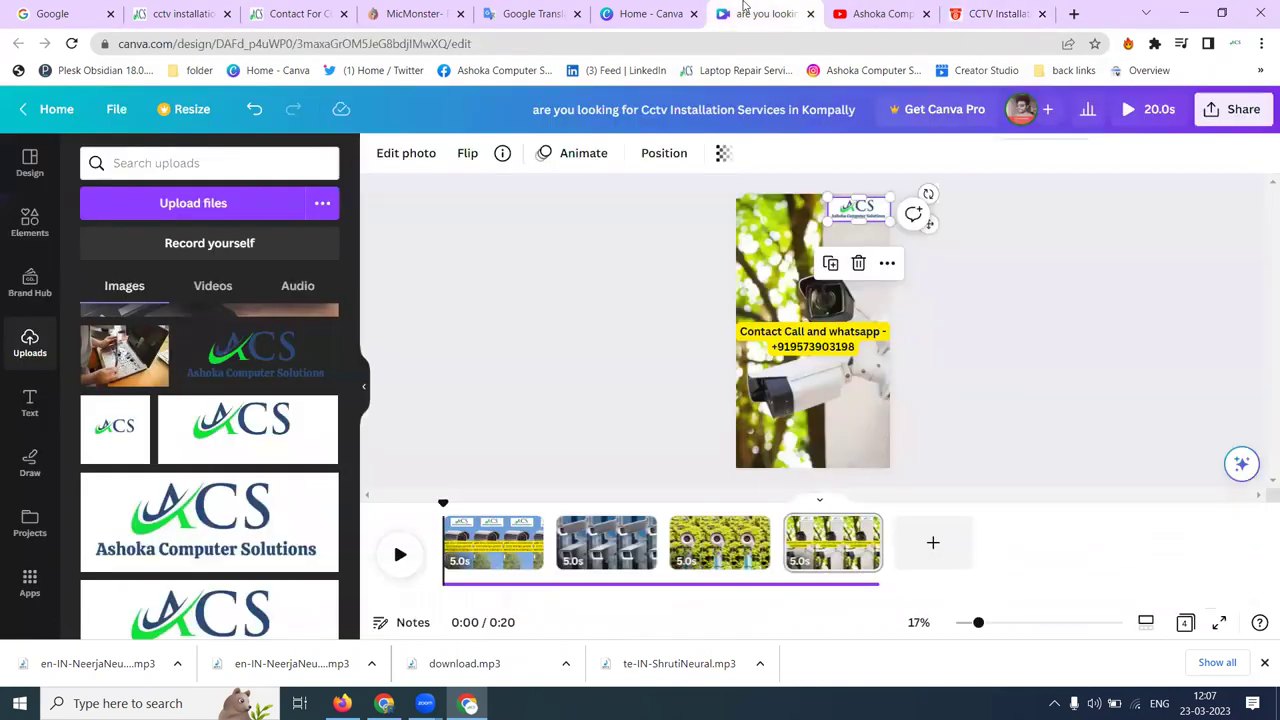
pyautogui.click(1236, 109)
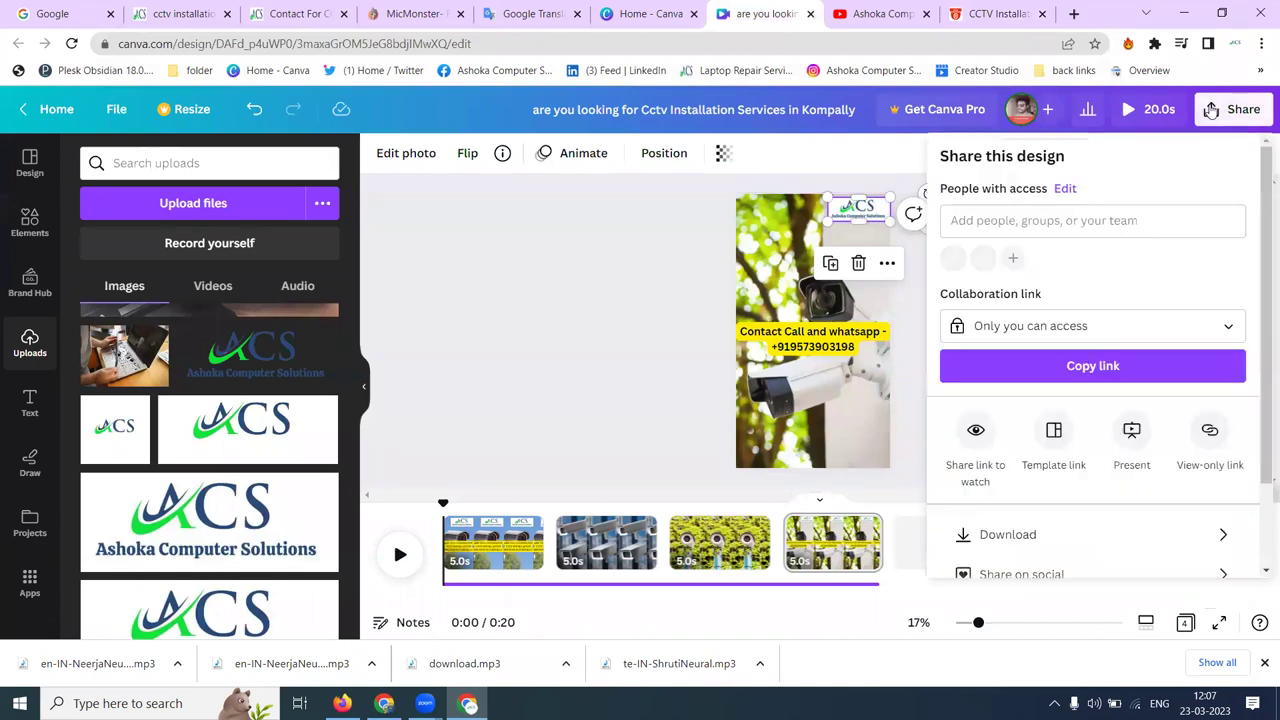
pyautogui.click(1012, 537)
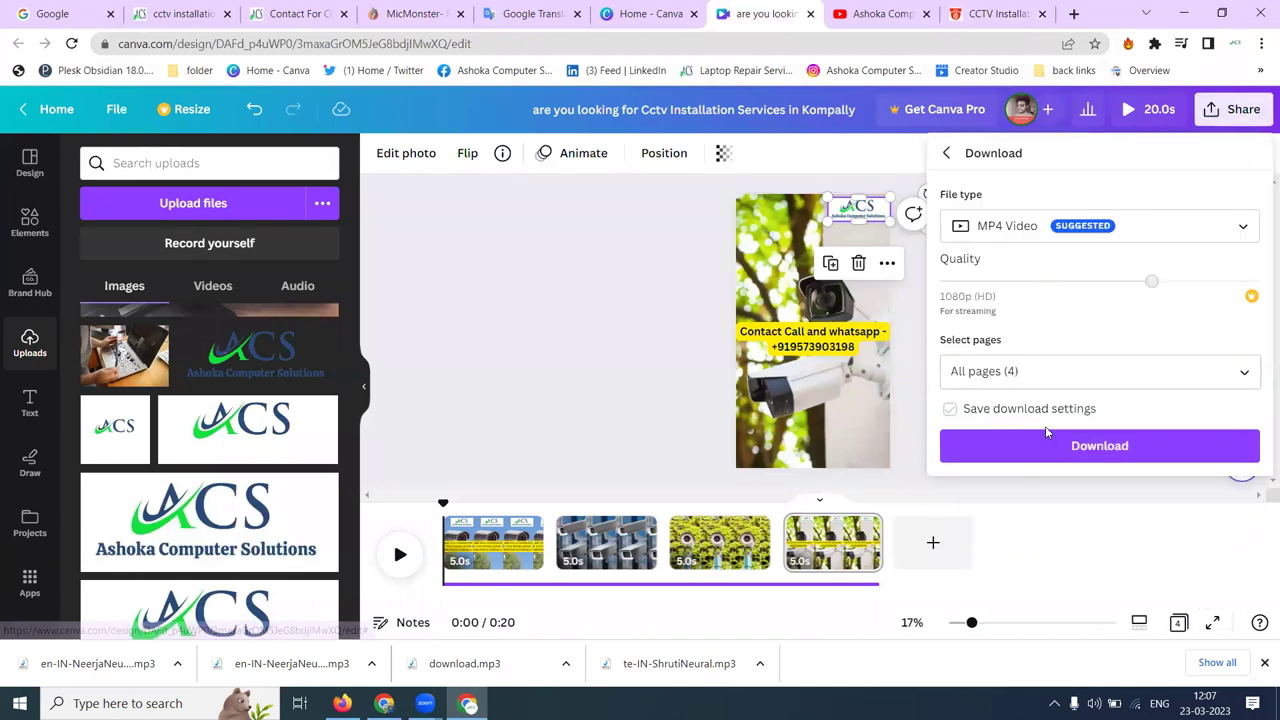
pyautogui.click(1045, 440)
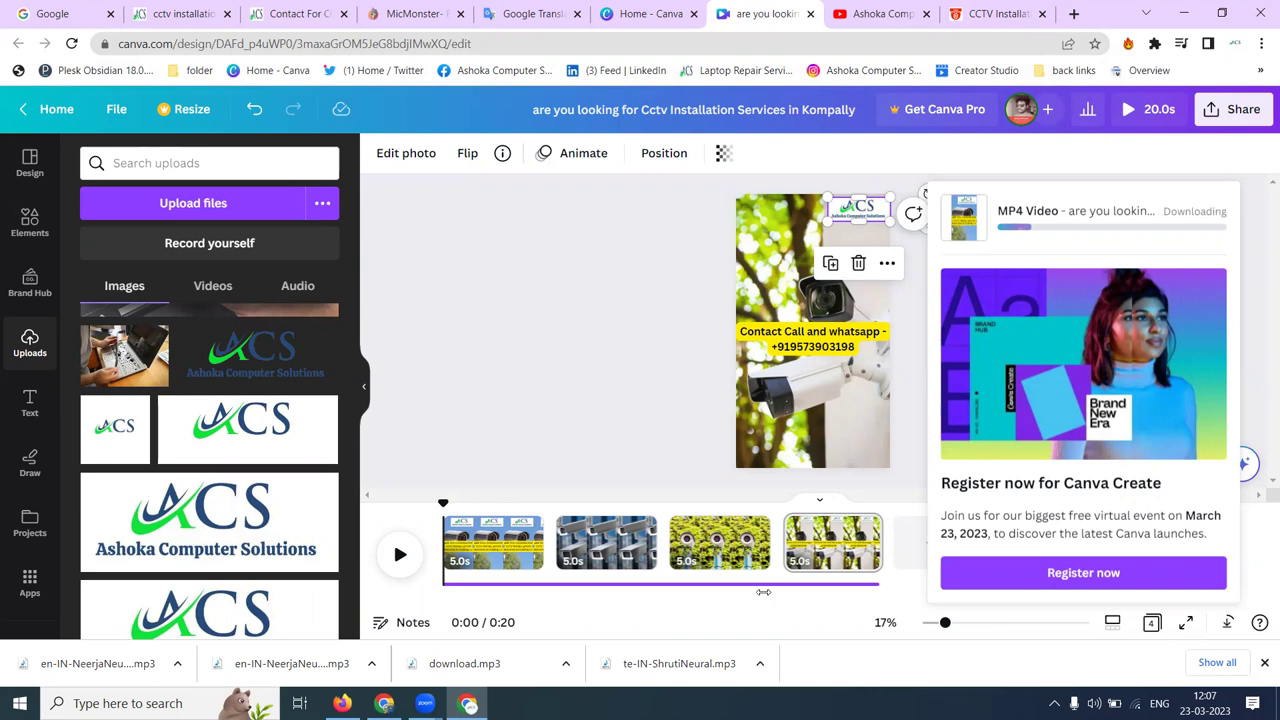
pyautogui.click(618, 297)
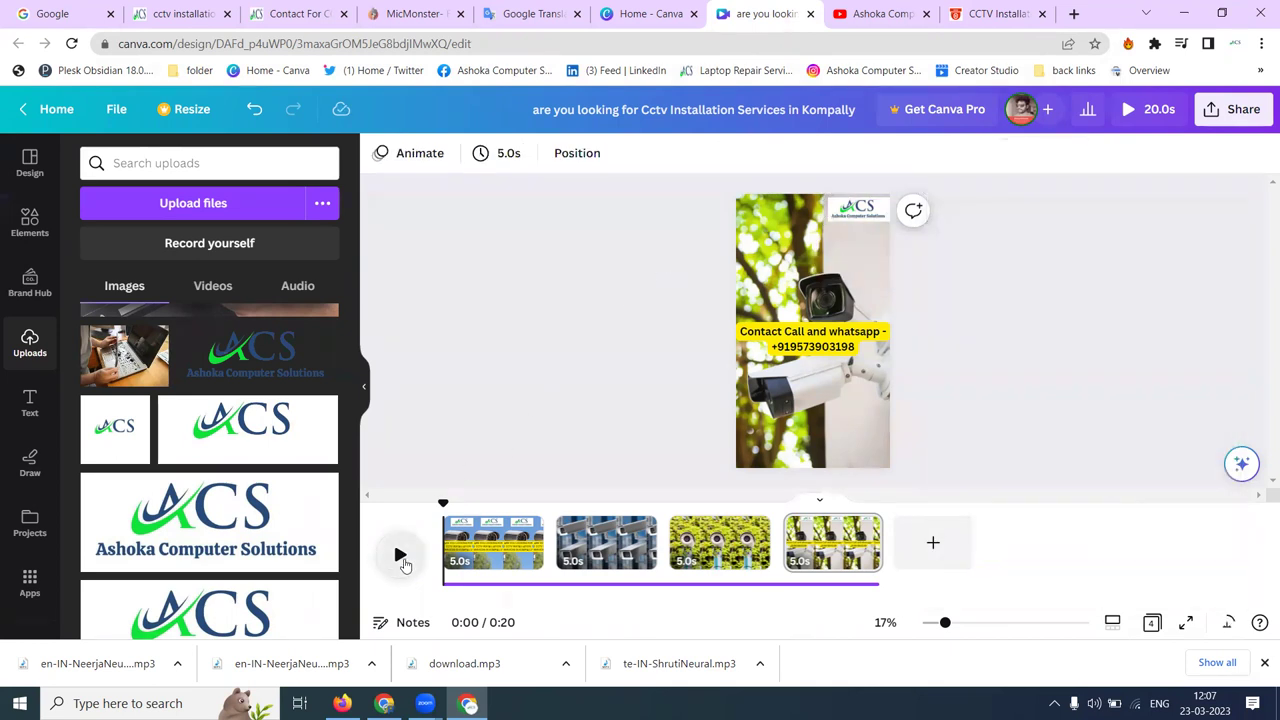
pyautogui.click(402, 560)
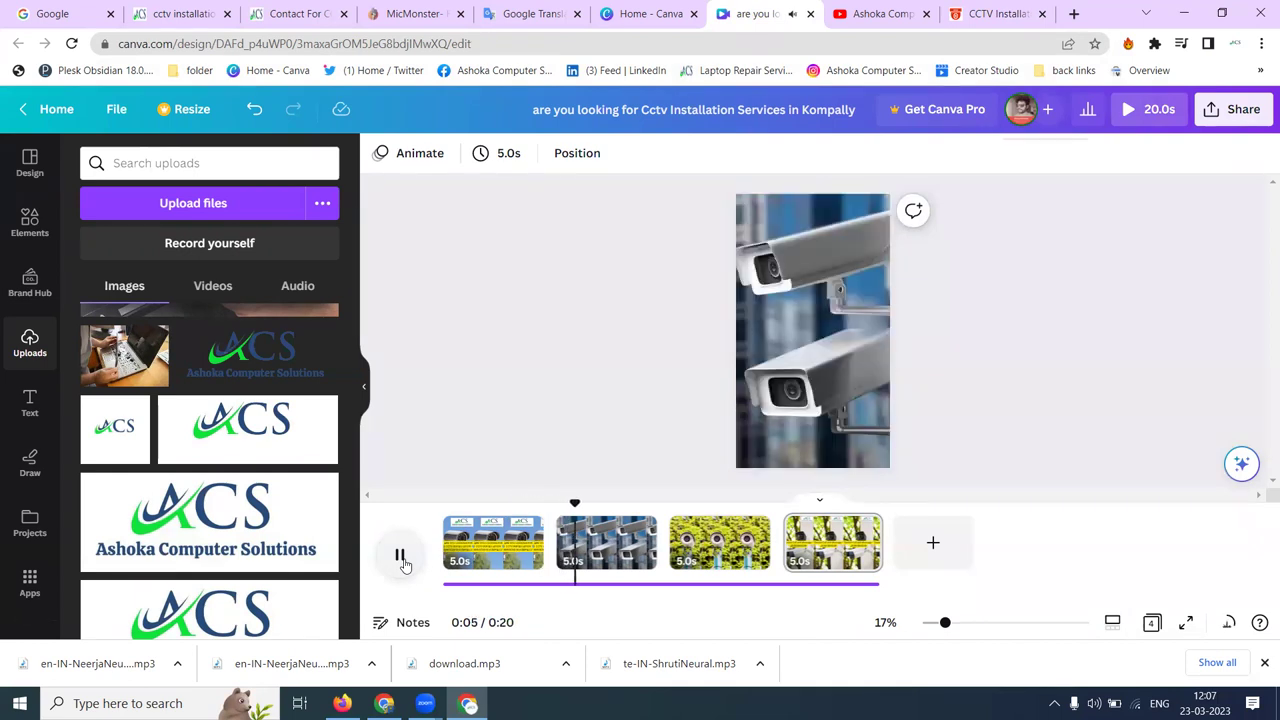
pyautogui.click(402, 560)
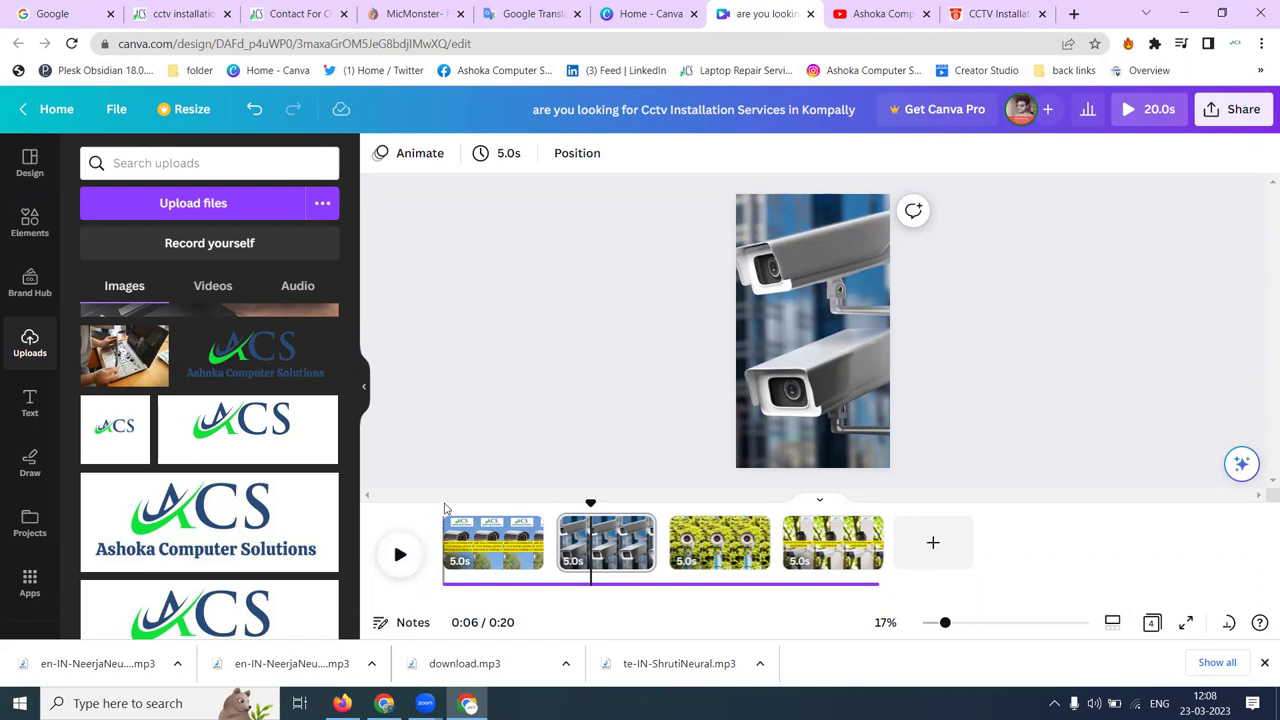
# - Add the ACS logo to the second page and an enlarged copy at the top of the third page
pyautogui.click(209, 522)
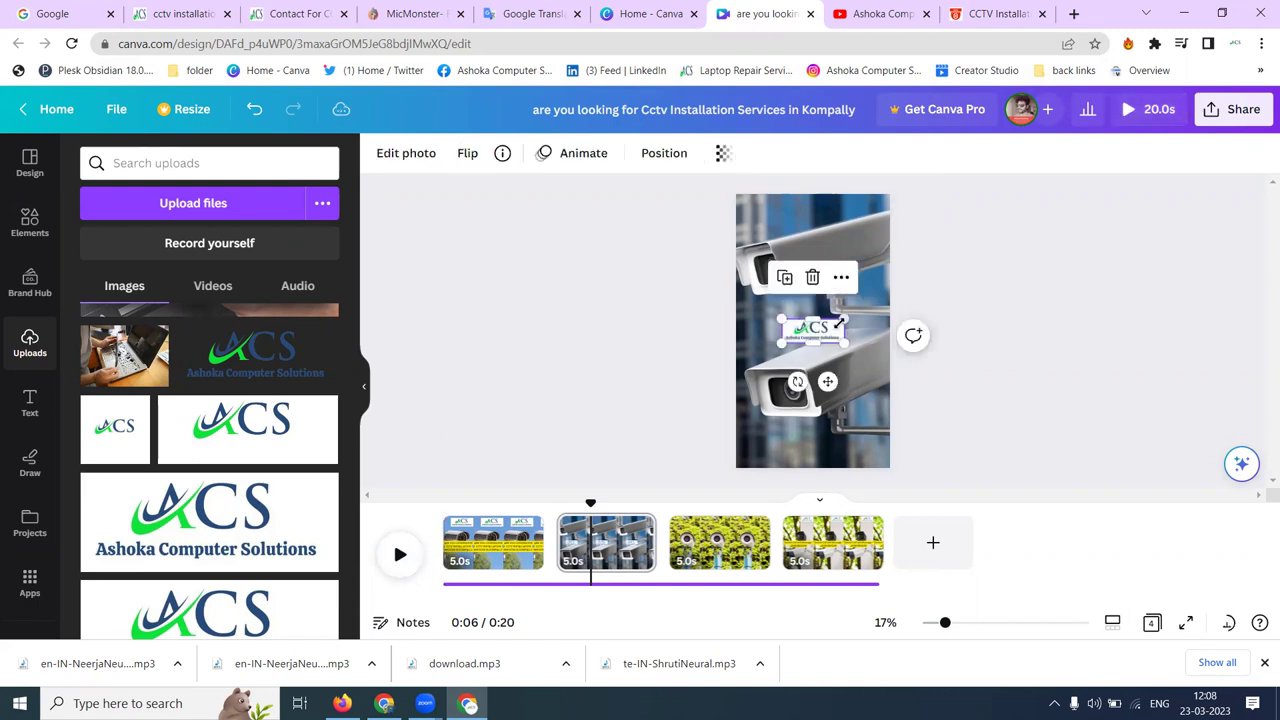
pyautogui.click(728, 545)
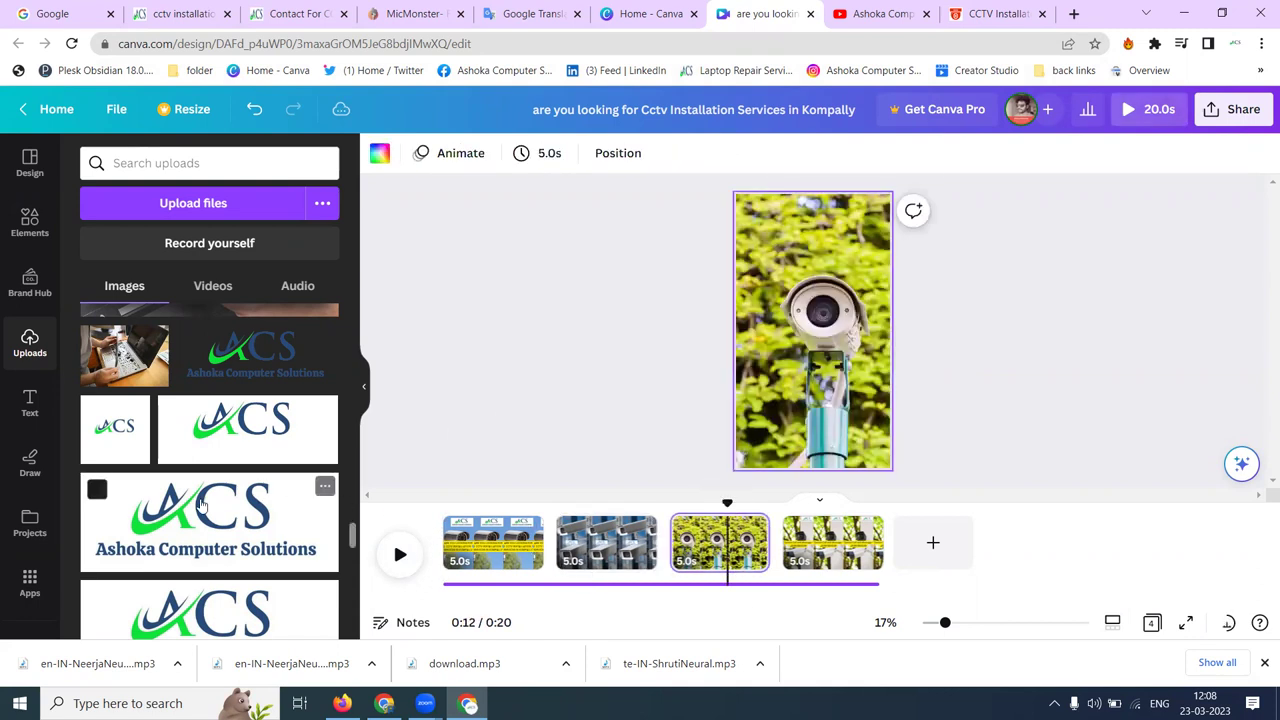
pyautogui.click(205, 508)
pyautogui.moveTo(828, 338); pyautogui.dragTo(782, 262)
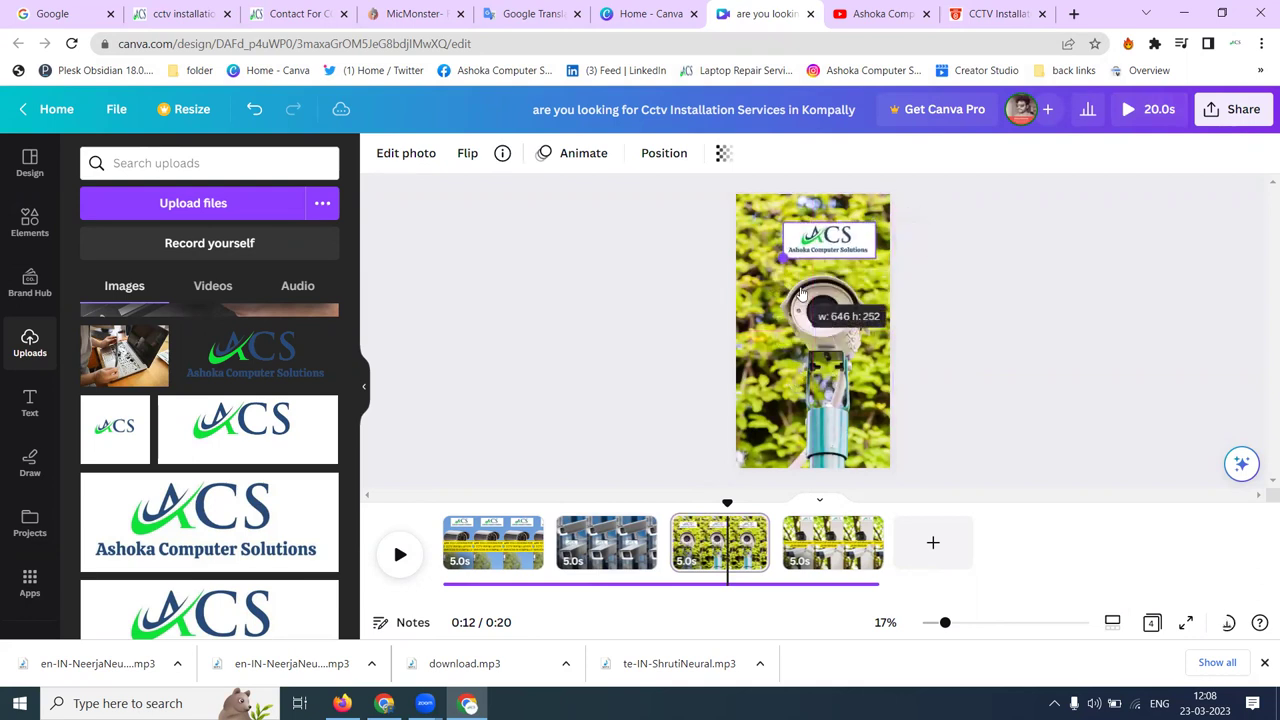
pyautogui.click(613, 293)
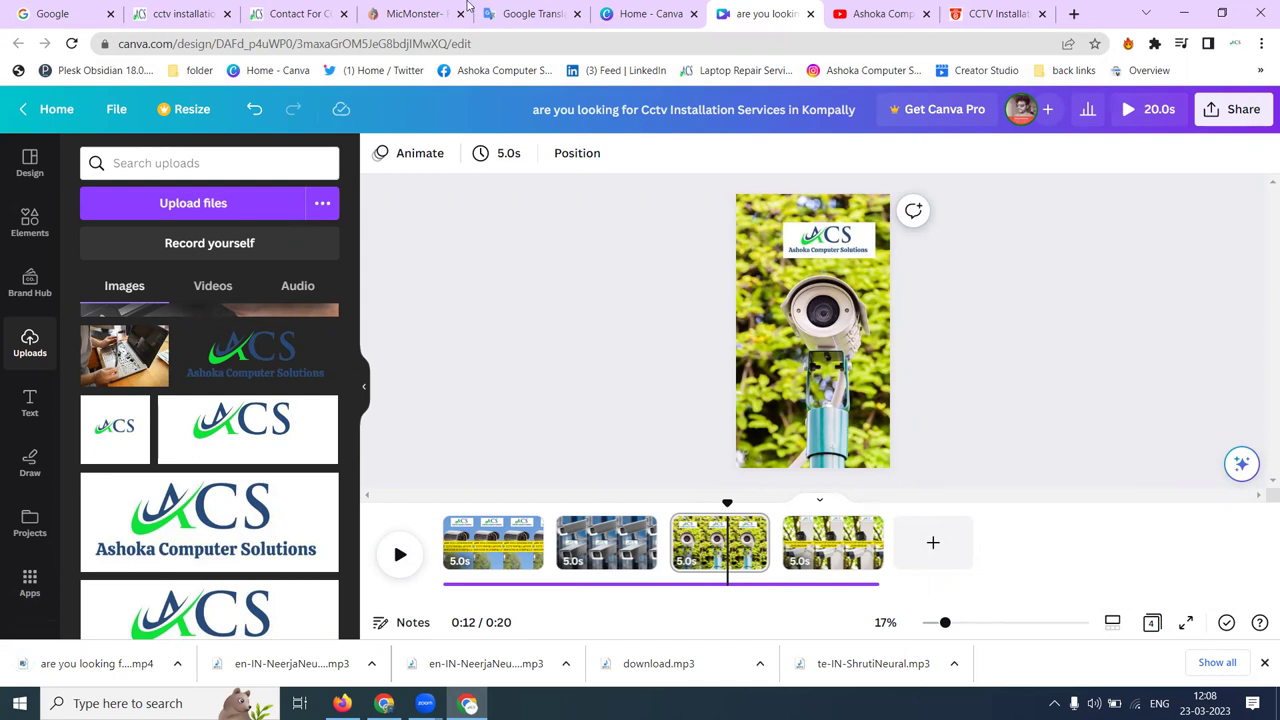
pyautogui.click(418, 12)
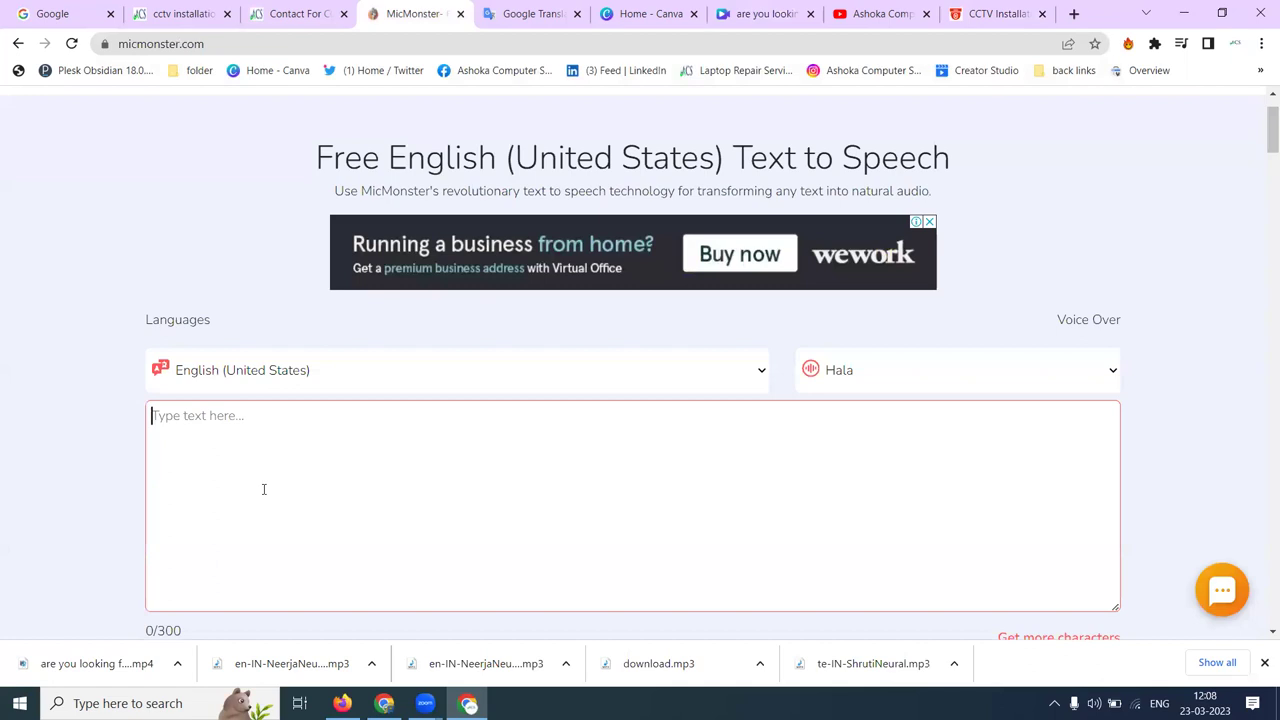
# - Review the English promo text in Google Translate, then go to the Ashoka Computer Solutions YouTube channel
pyautogui.click(530, 13)
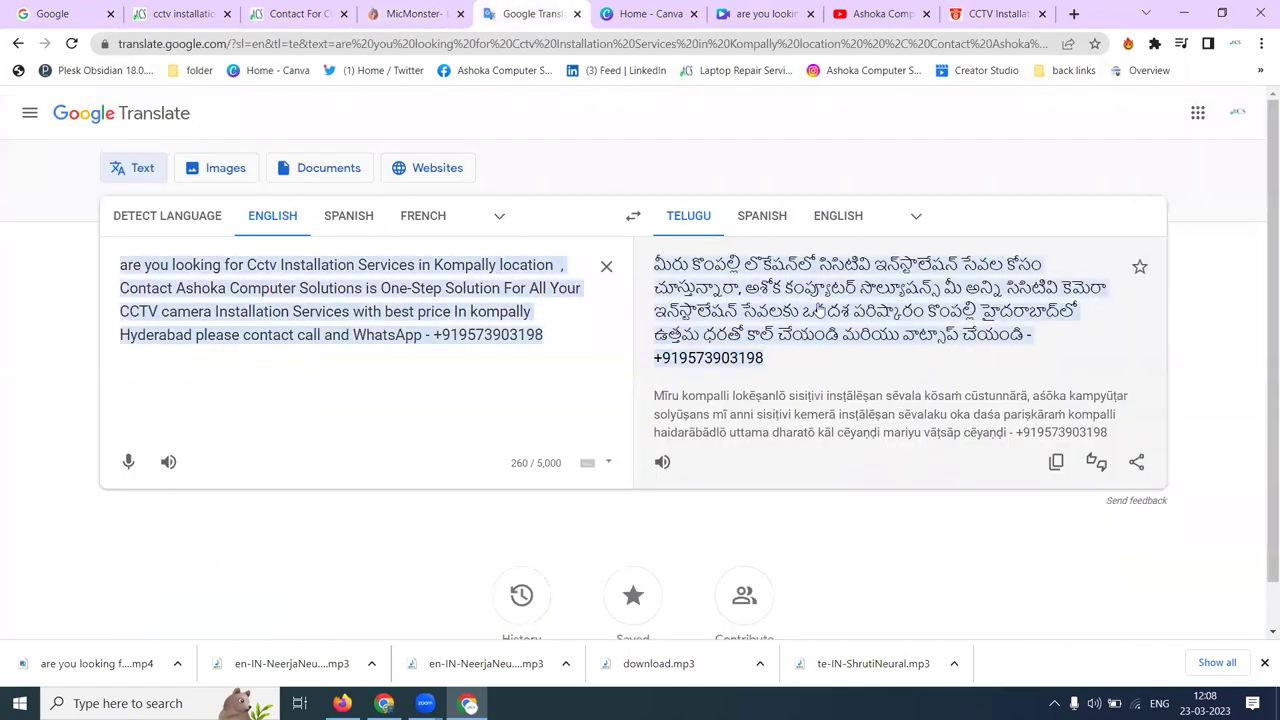
pyautogui.click(341, 311)
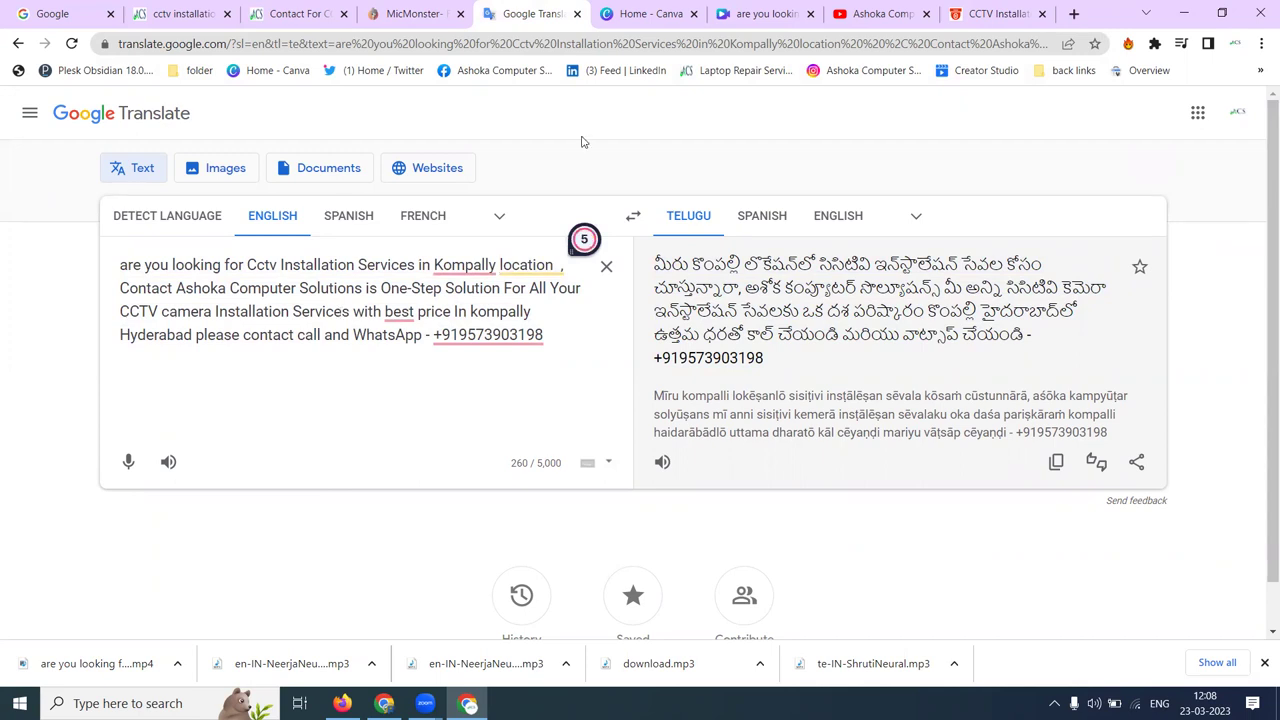
pyautogui.click(862, 14)
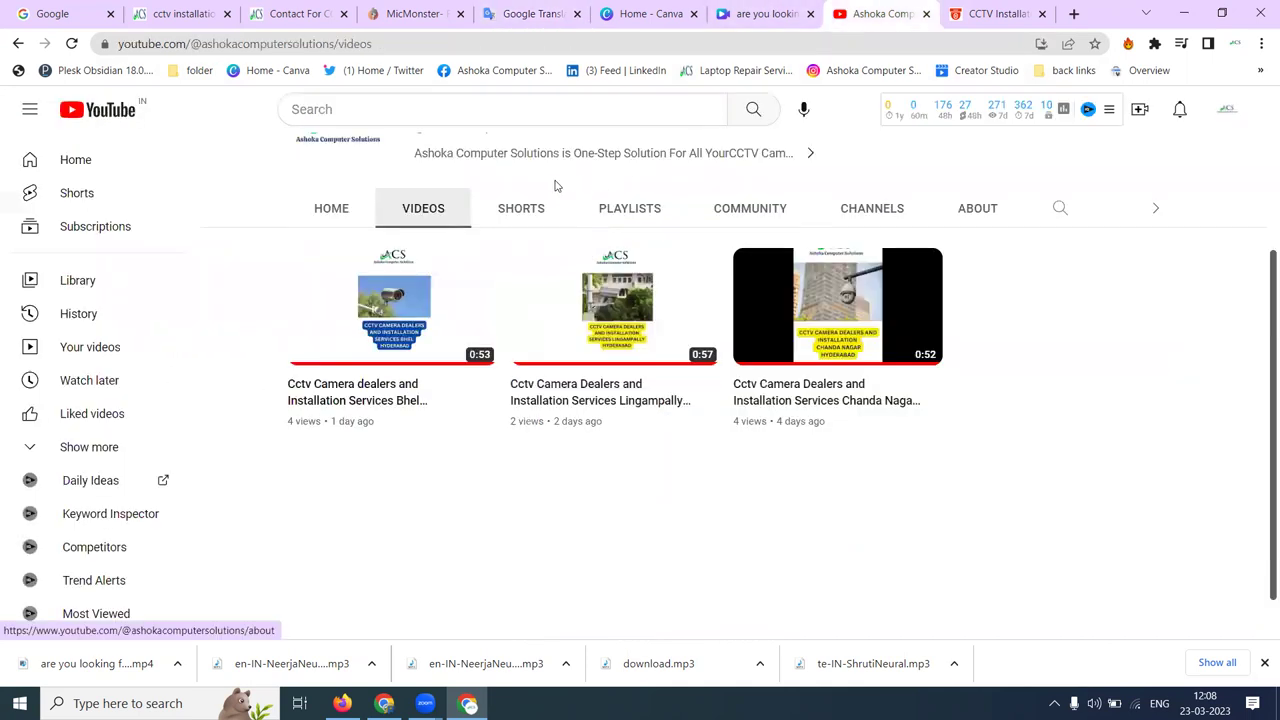
# - Browse the YouTube channel's Shorts, then return to the MicMonster text-to-speech page
pyautogui.click(535, 207)
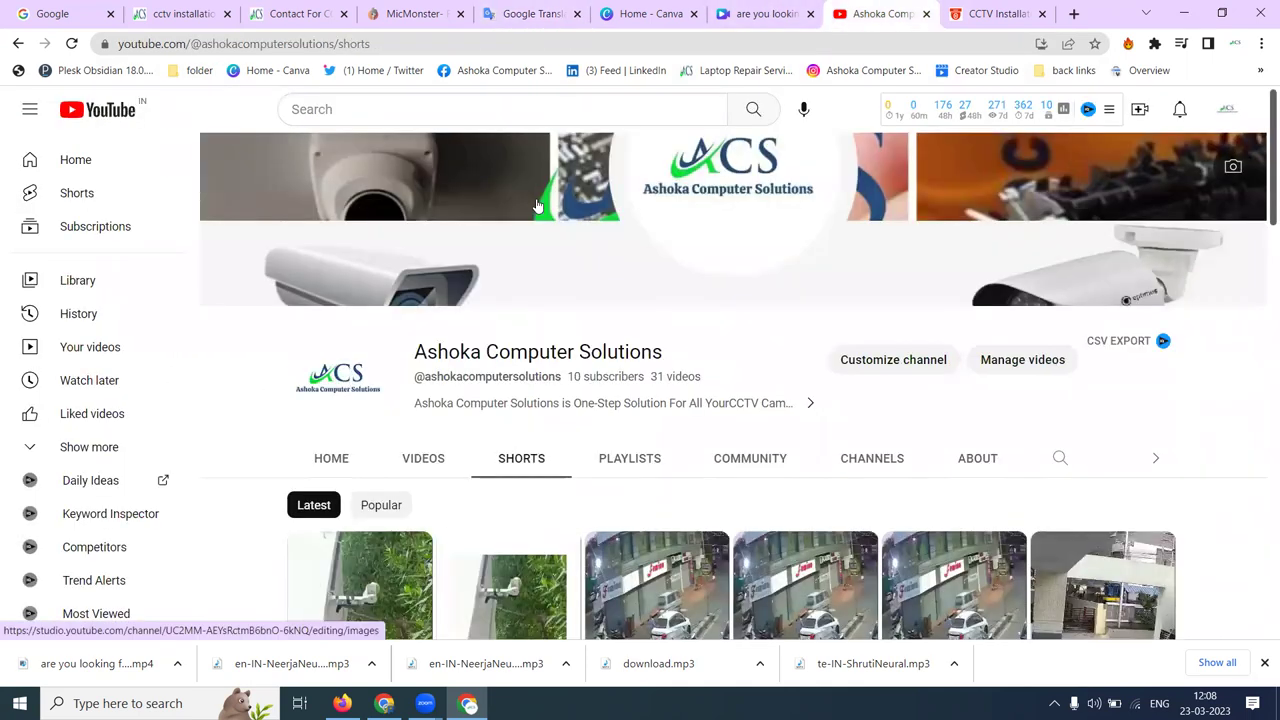
pyautogui.scroll(-2, 535, 205)
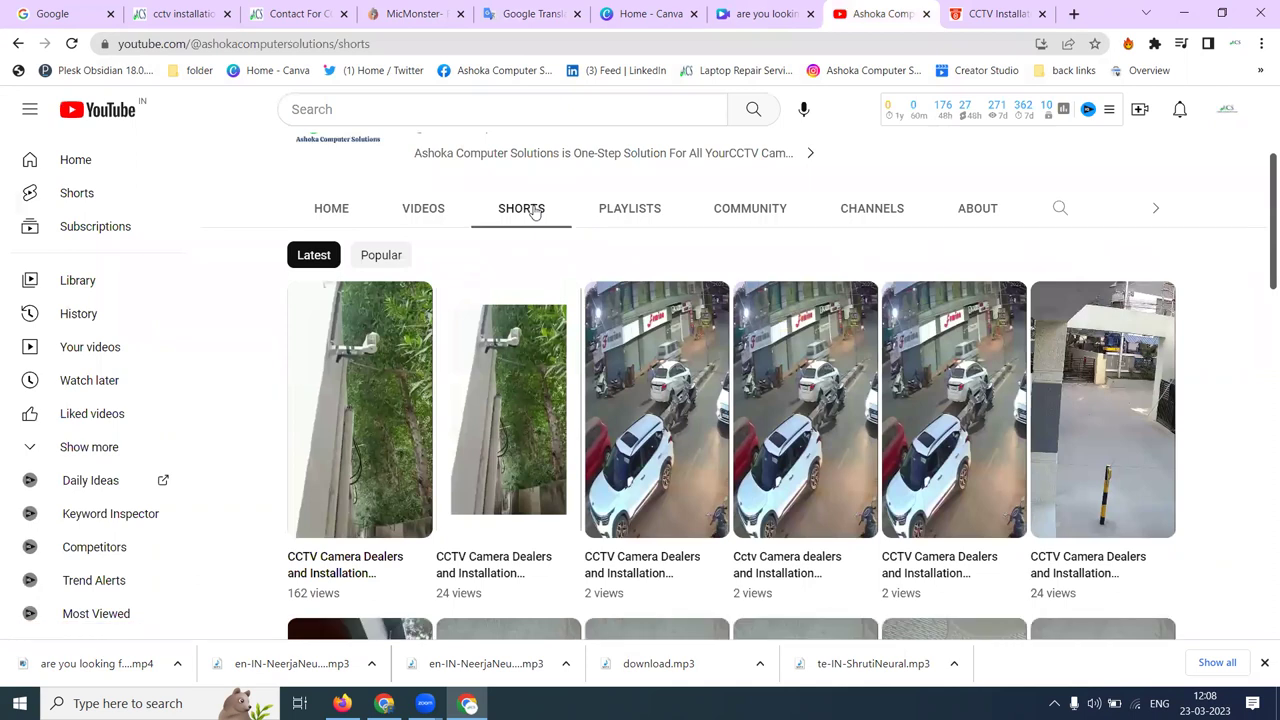
pyautogui.click(393, 14)
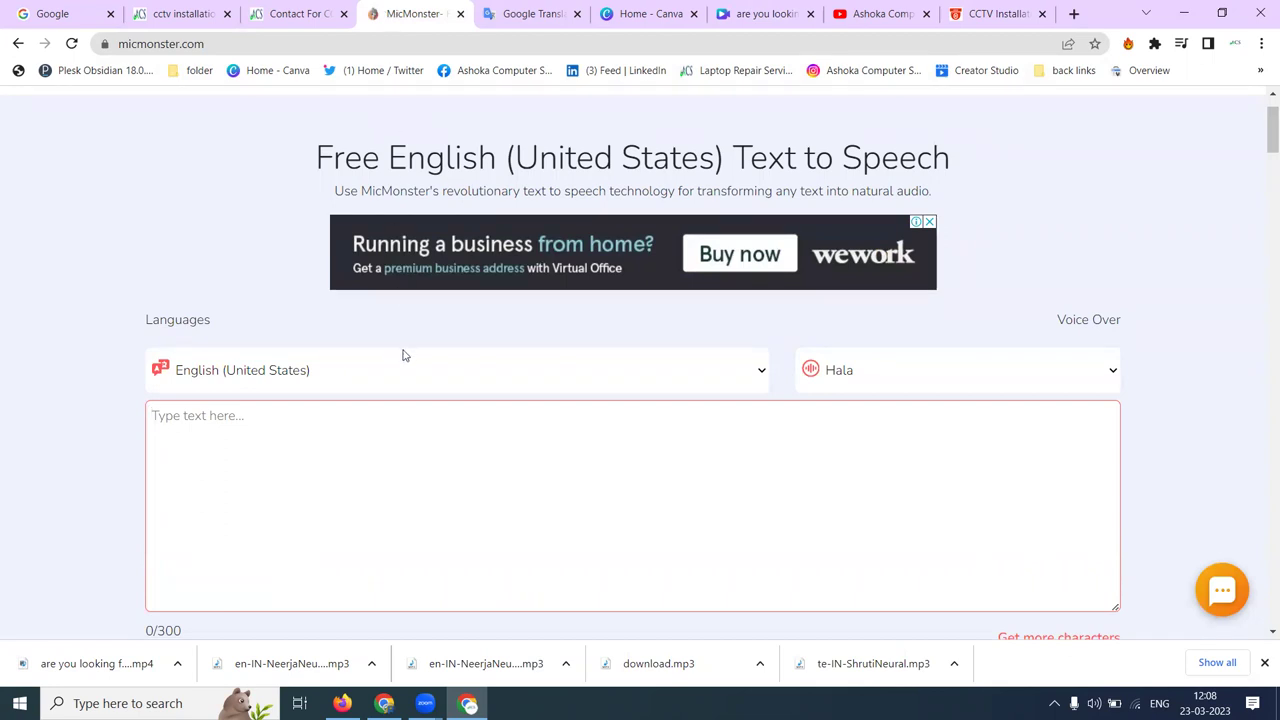
# - Scroll through the unused MicMonster form and return to the Canva Kompally CCTV design
pyautogui.scroll(-2, 349, 460)
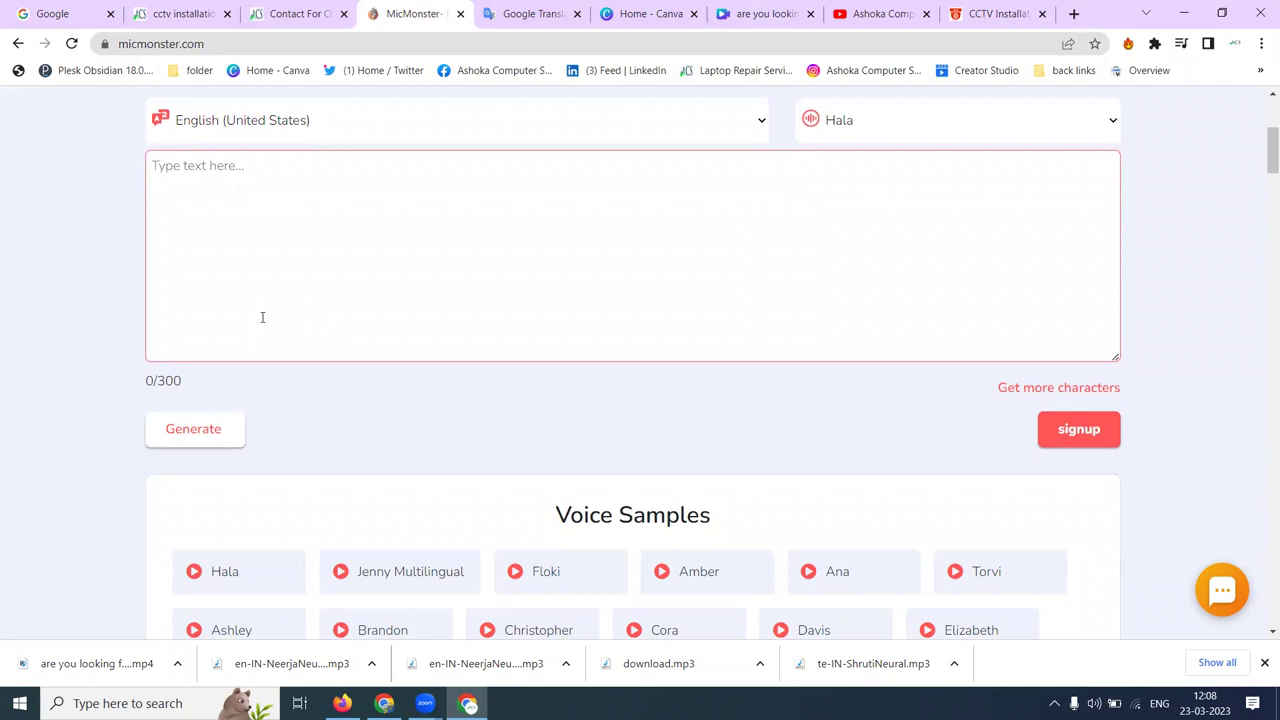
pyautogui.click(762, 14)
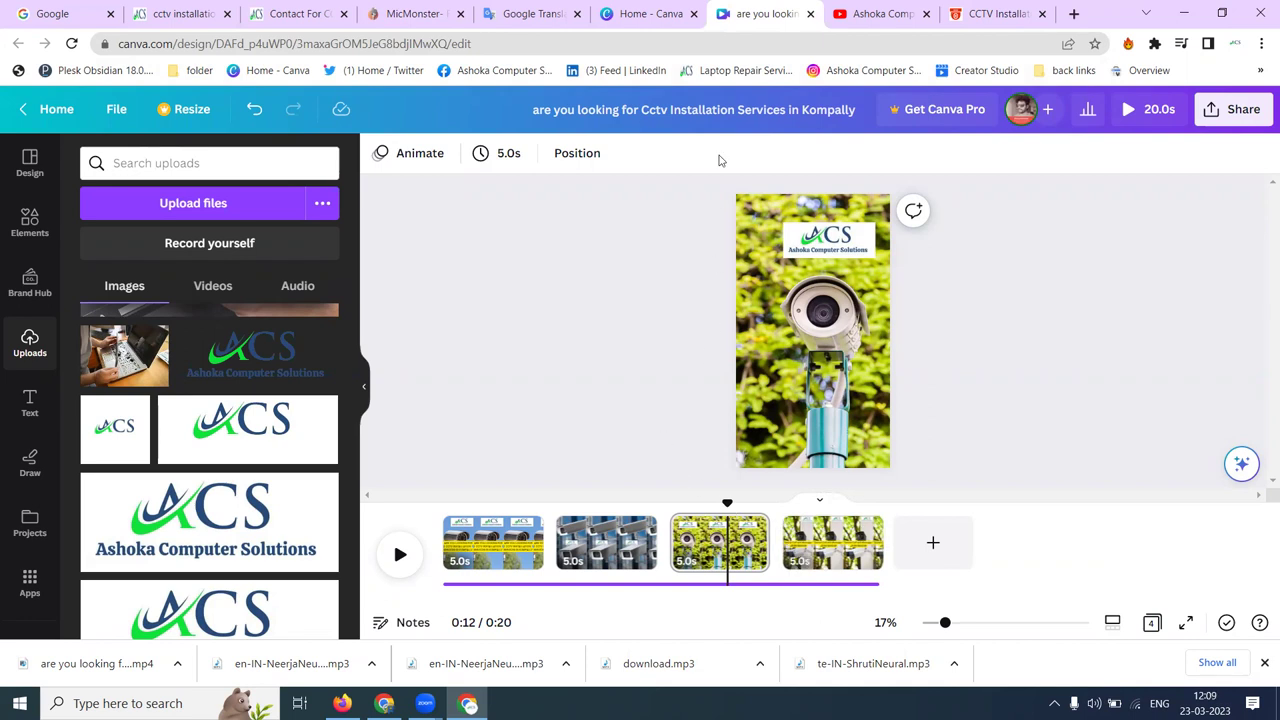
# - Start a new blank Mobile Video design and browse the uploaded videos for the 14.9s clip
pyautogui.click(606, 10)
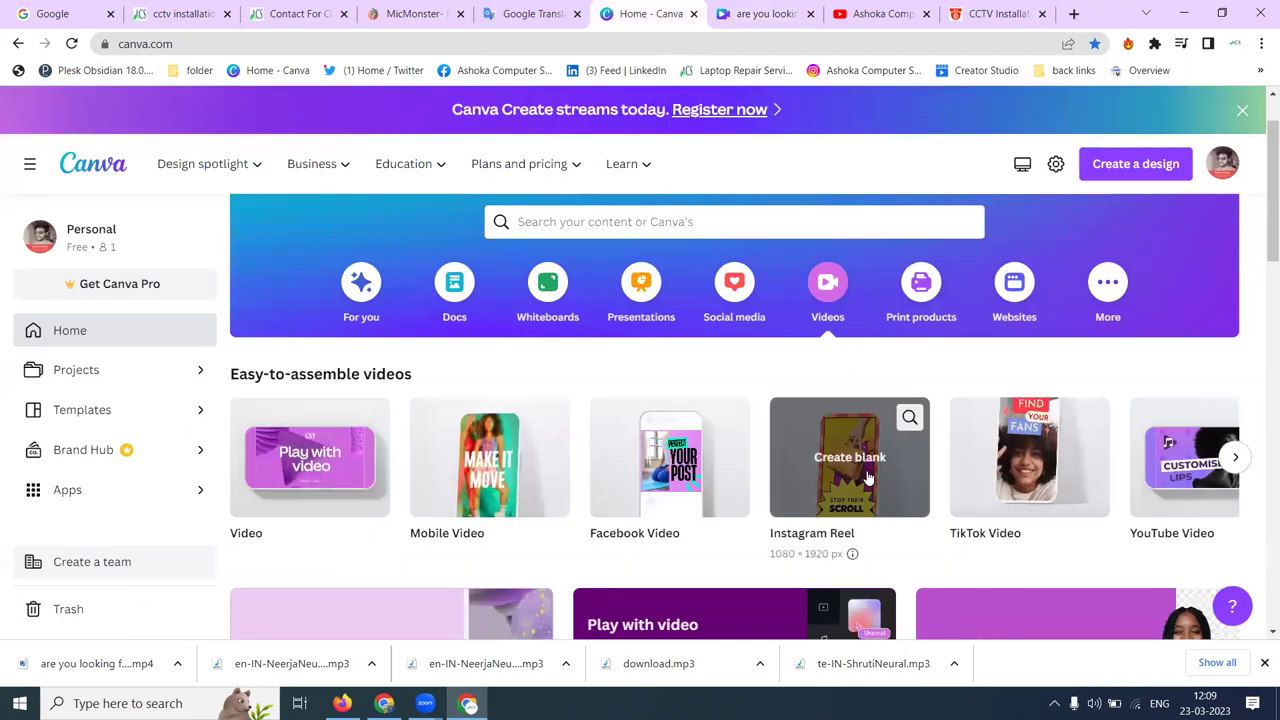
pyautogui.click(481, 474)
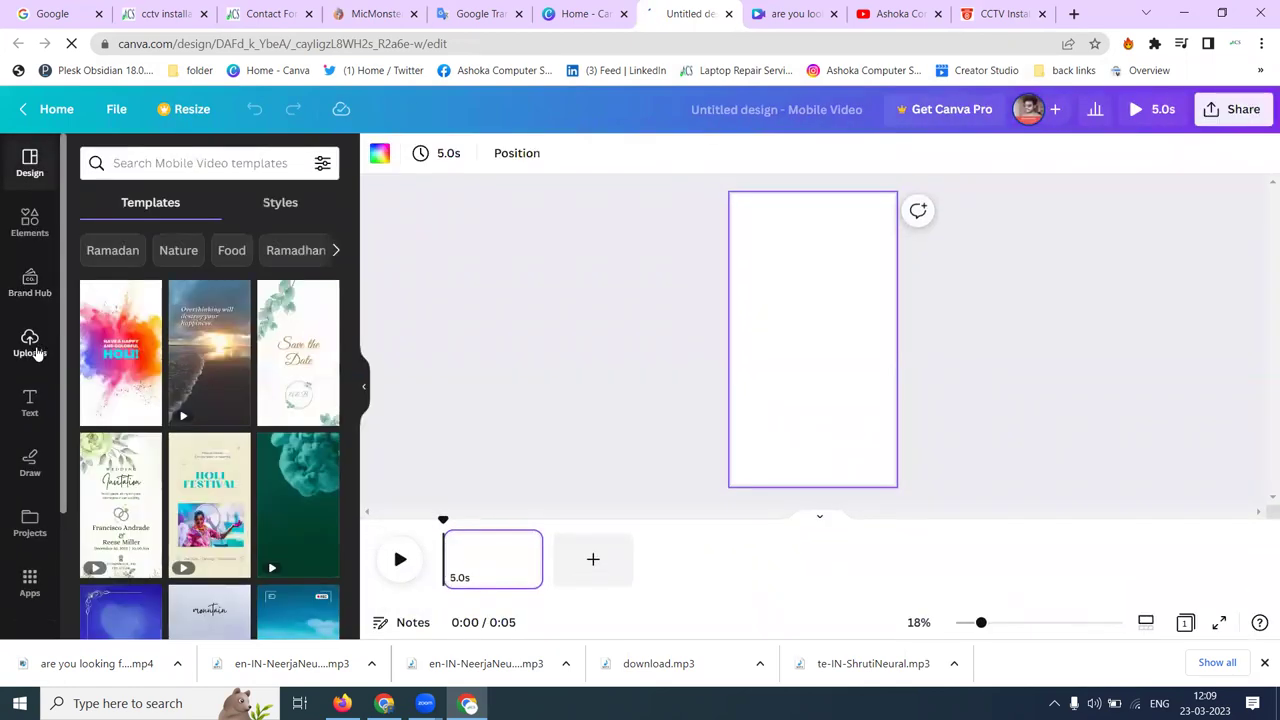
pyautogui.click(30, 345)
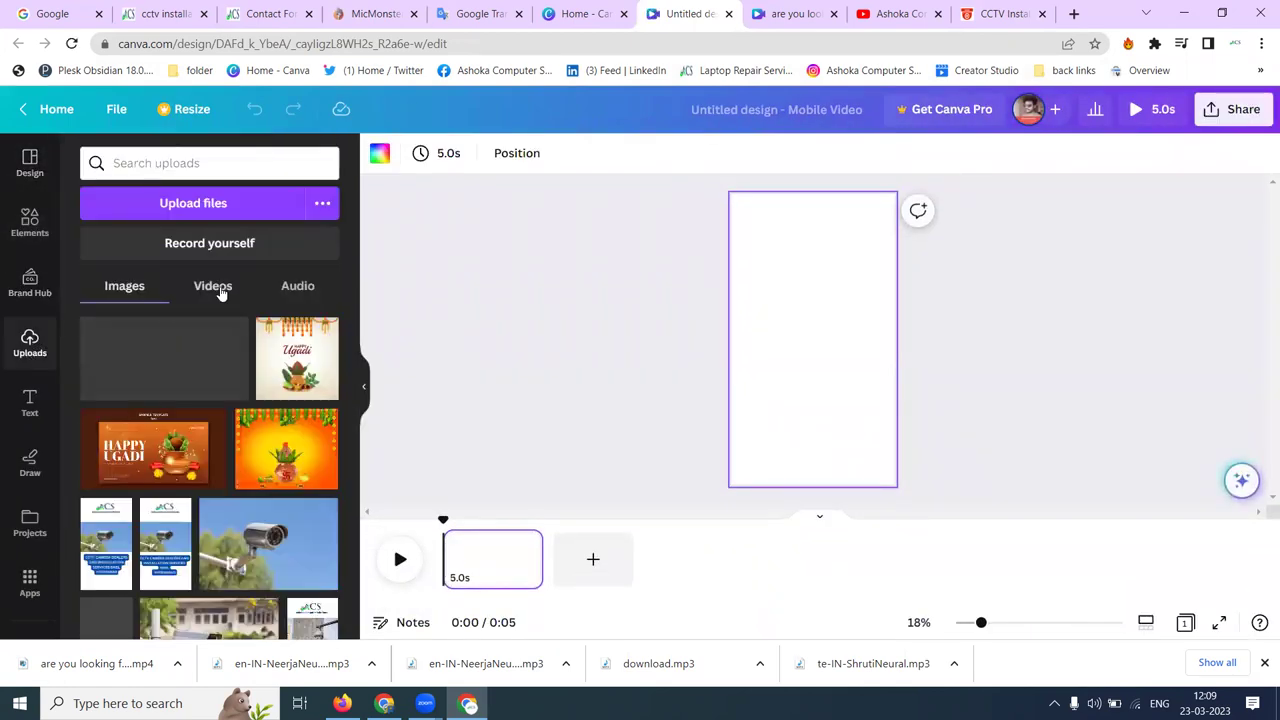
pyautogui.click(220, 288)
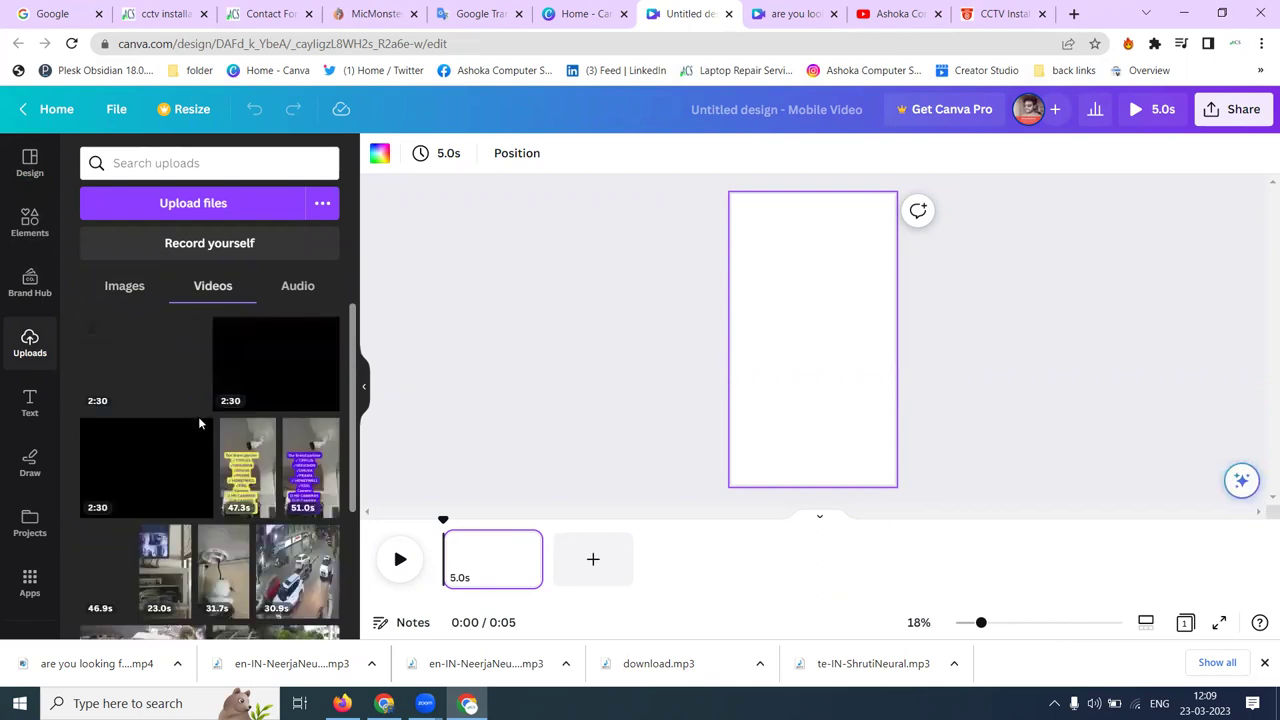
pyautogui.scroll(-3, 198, 420)
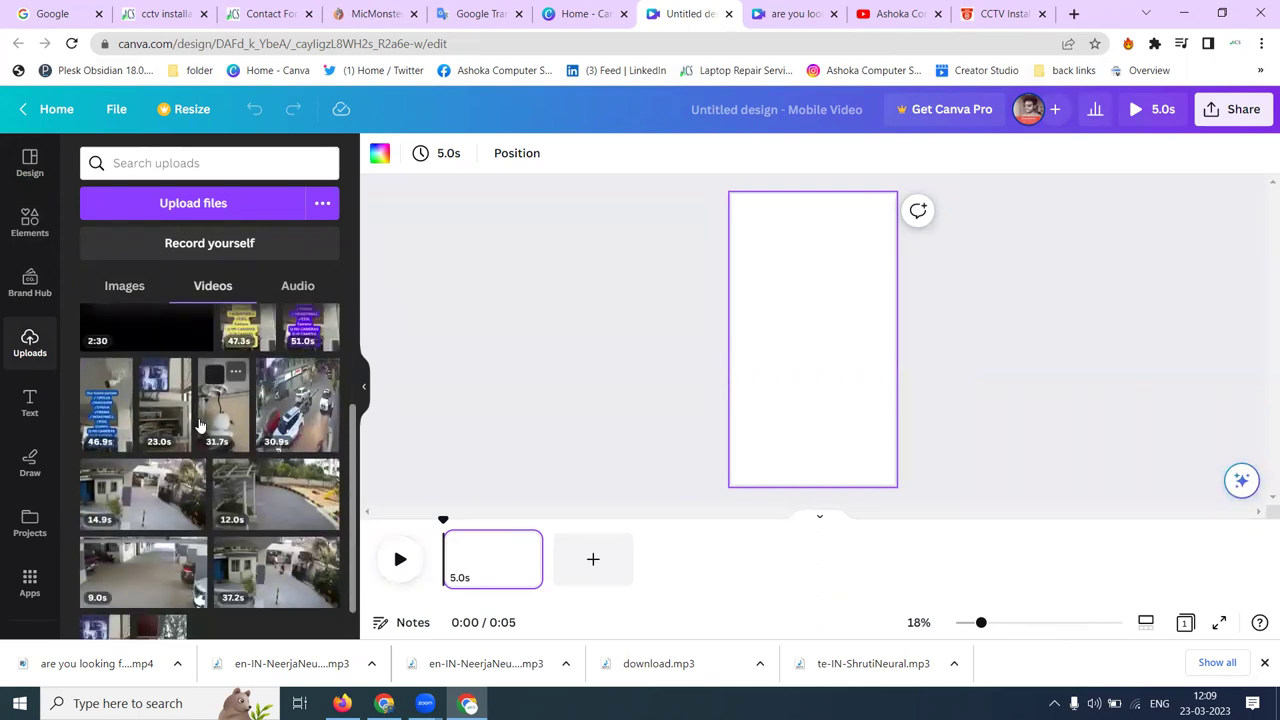
pyautogui.scroll(-1, 198, 425)
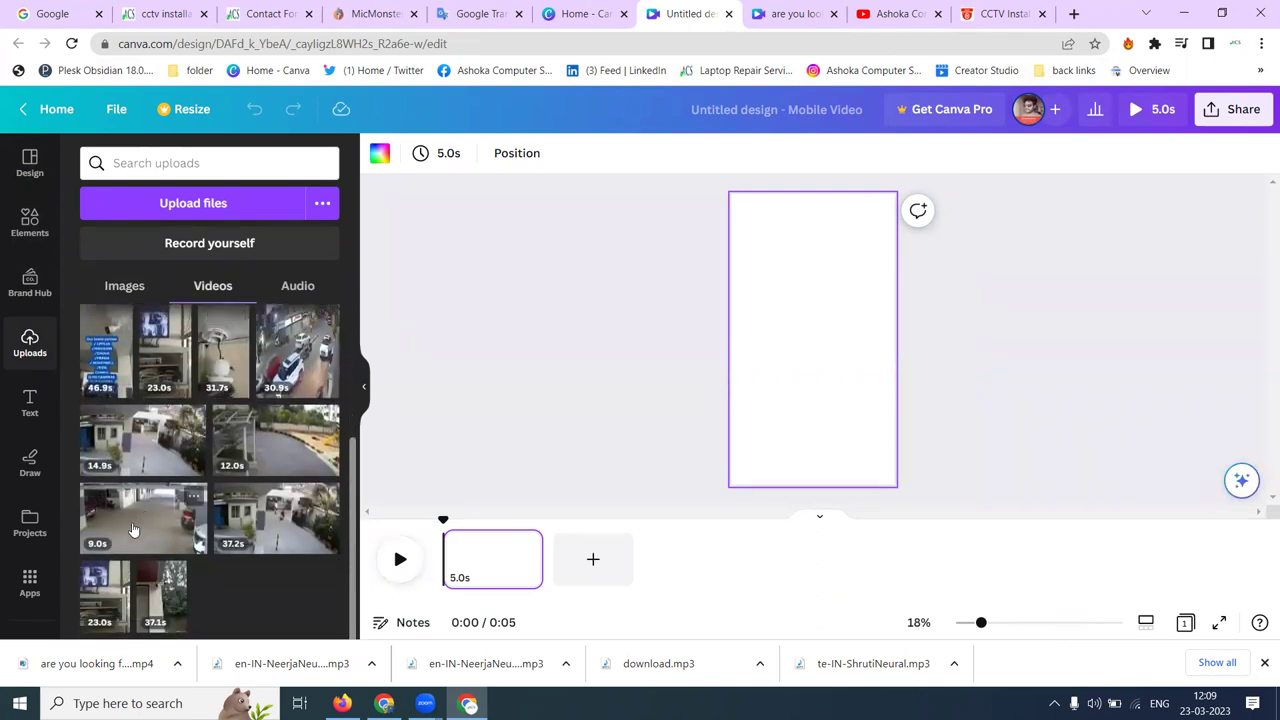
# - Set the 14.9s gate video as page one's background and the 9.0s parking video as a new page two's background
pyautogui.click(172, 447)
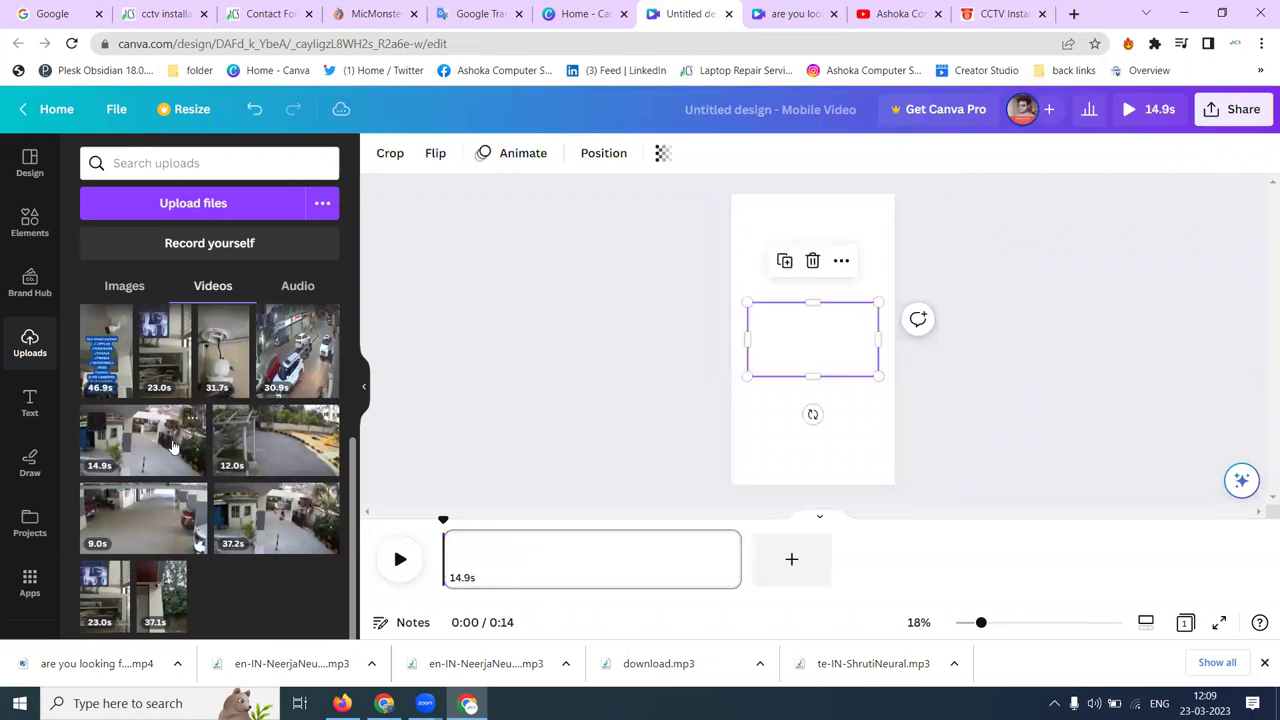
pyautogui.rightClick(840, 335)
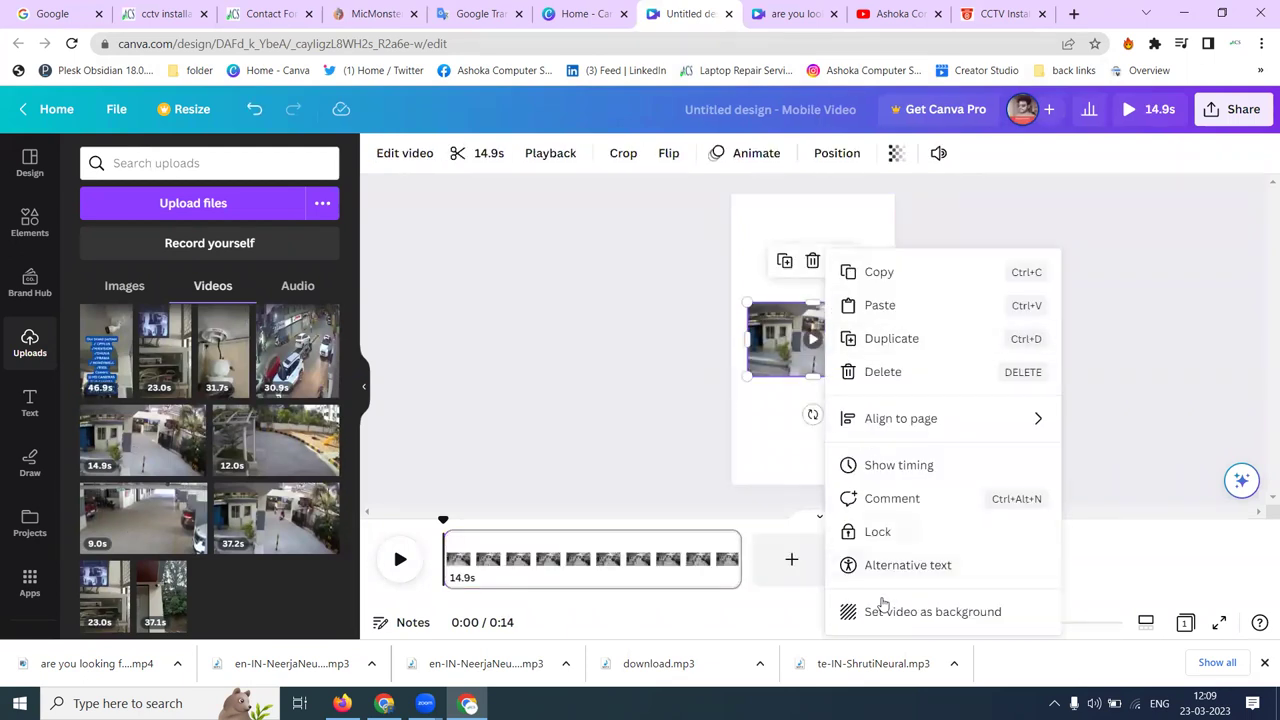
pyautogui.click(883, 608)
pyautogui.click(785, 559)
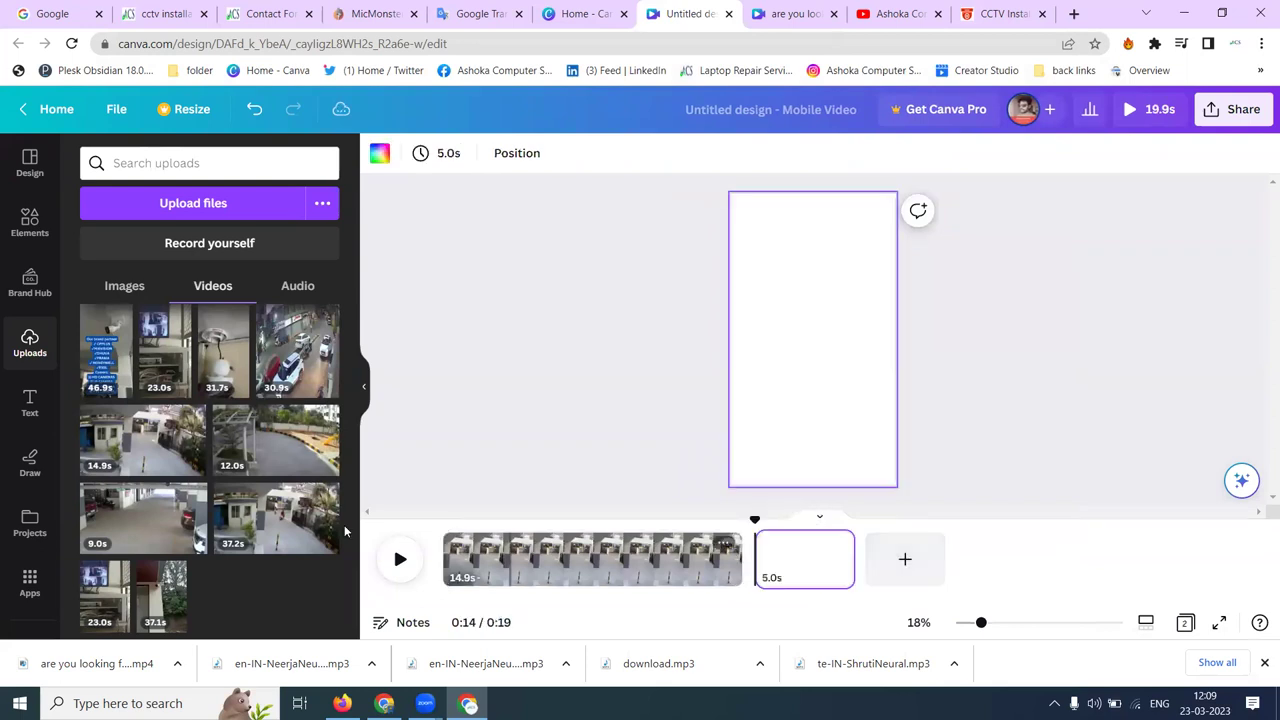
pyautogui.click(140, 515)
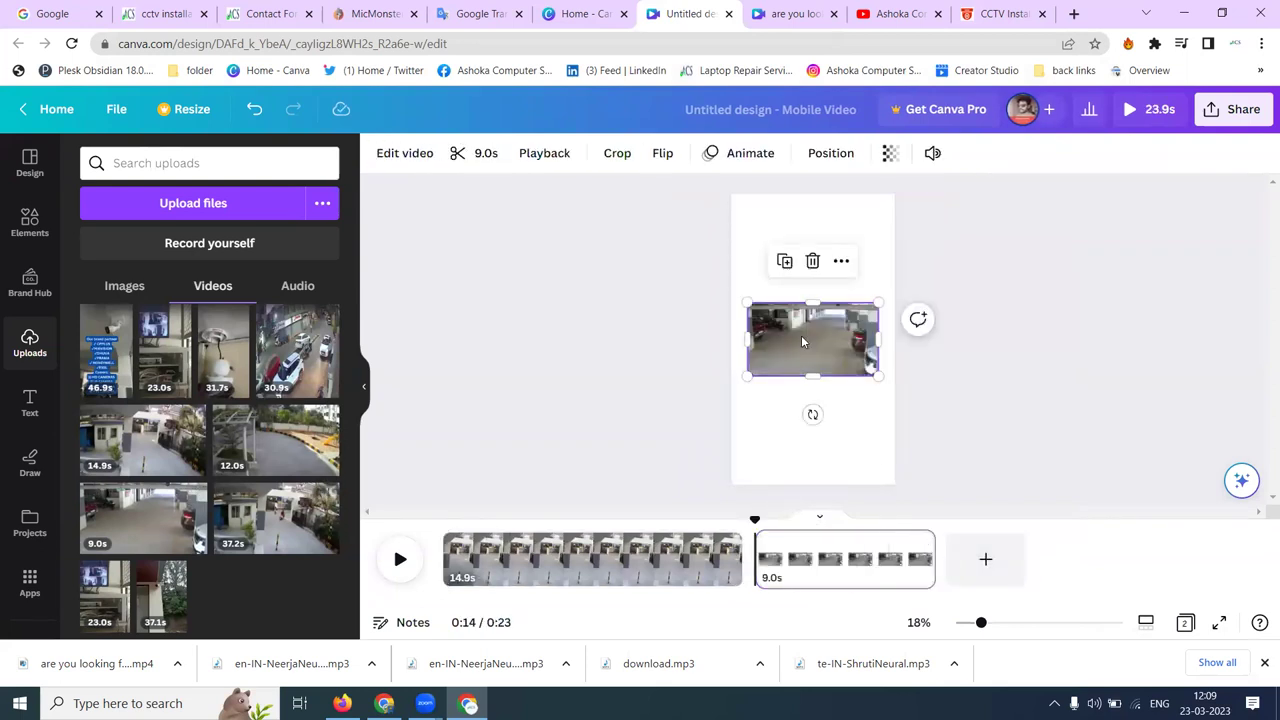
pyautogui.rightClick(802, 342)
pyautogui.click(858, 609)
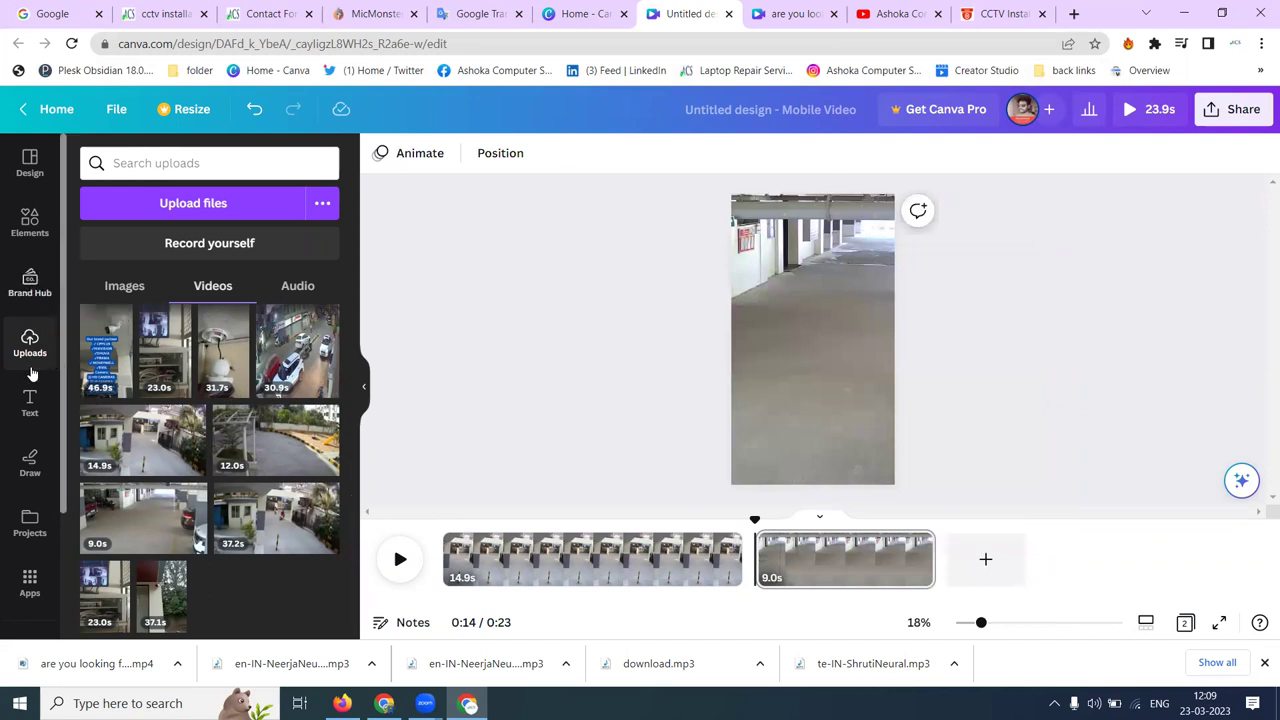
# - Place the uploaded CCTV camera photo at the top-left of the second page
pyautogui.click(149, 294)
pyautogui.scroll(-10, 220, 420)
pyautogui.scroll(-5, 250, 420)
pyautogui.scroll(3, 270, 450)
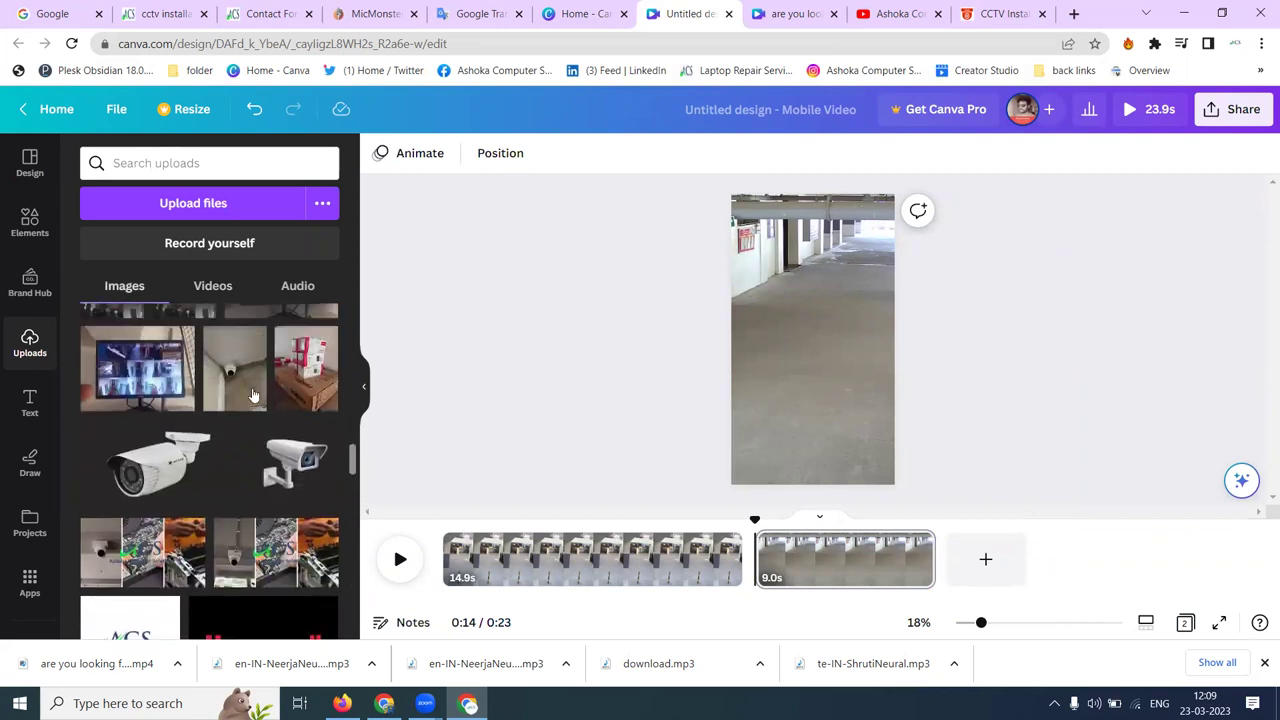
pyautogui.click(280, 467)
pyautogui.moveTo(818, 336); pyautogui.dragTo(784, 218)
pyautogui.click(590, 285)
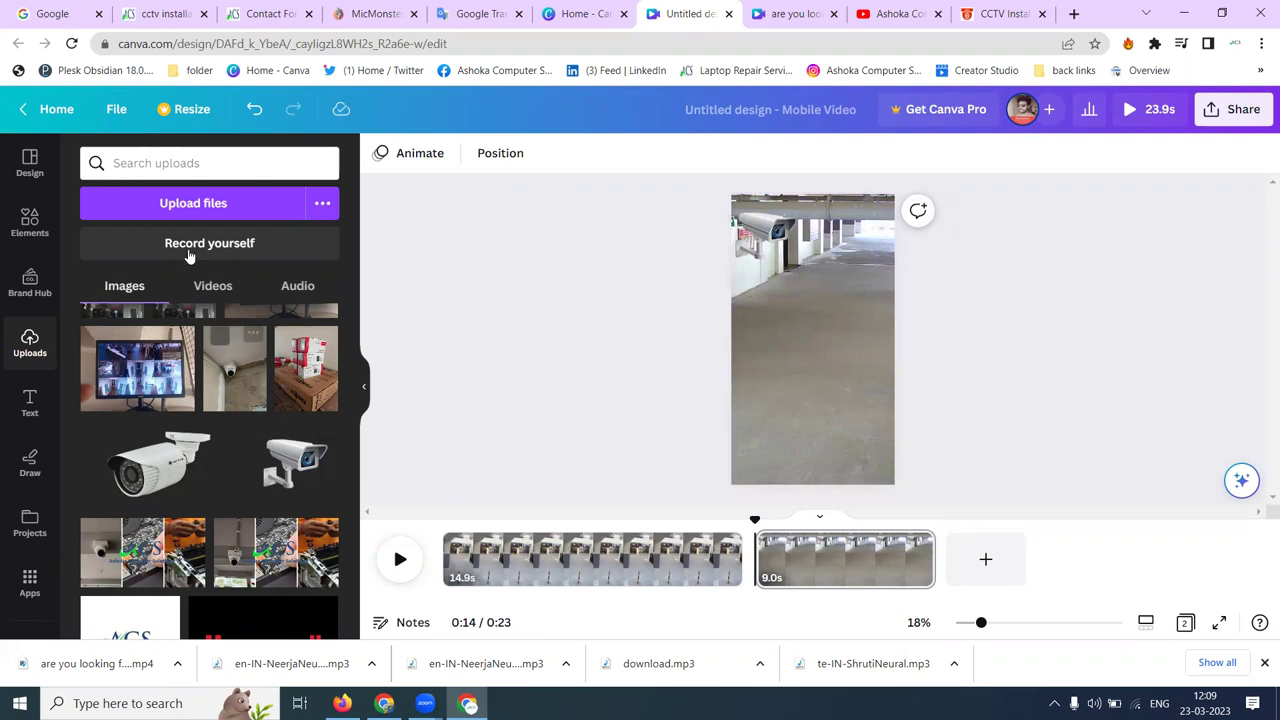
pyautogui.click(288, 292)
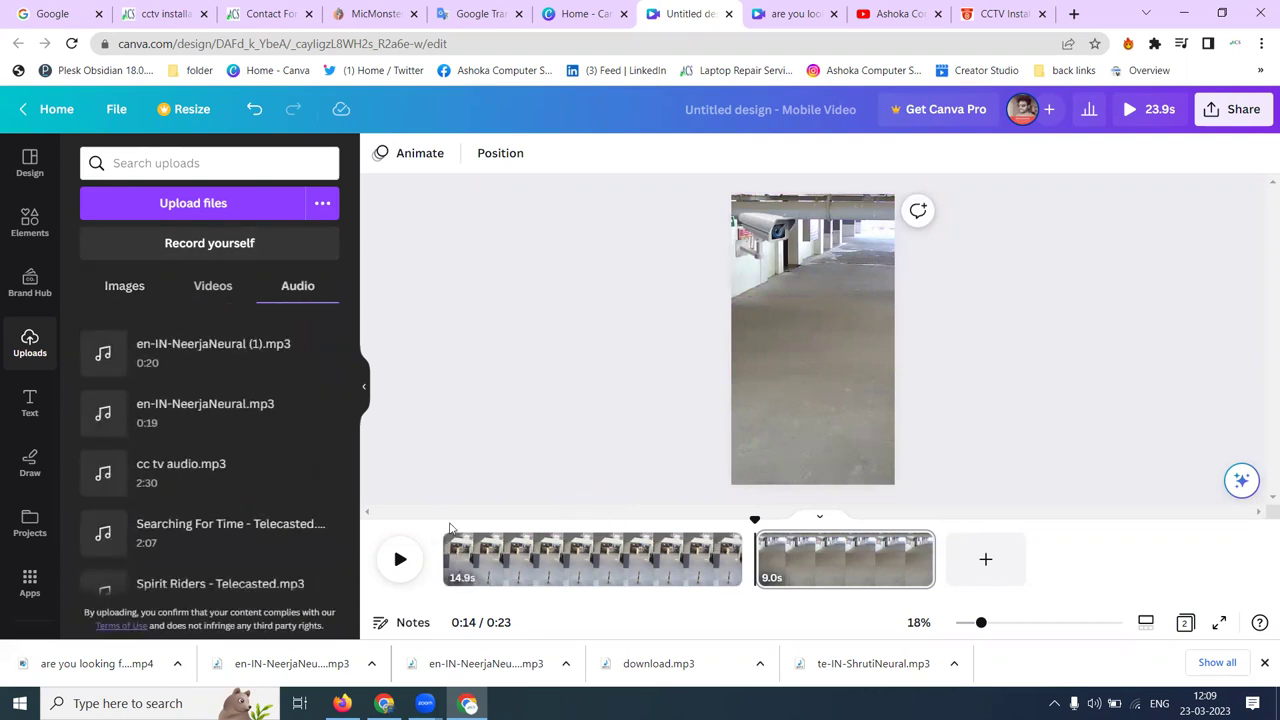
# - Add en-IN-NeerjaNeural.mp3 as the voiceover track under the clips
pyautogui.click(450, 530)
pyautogui.moveTo(243, 430); pyautogui.dragTo(640, 480)
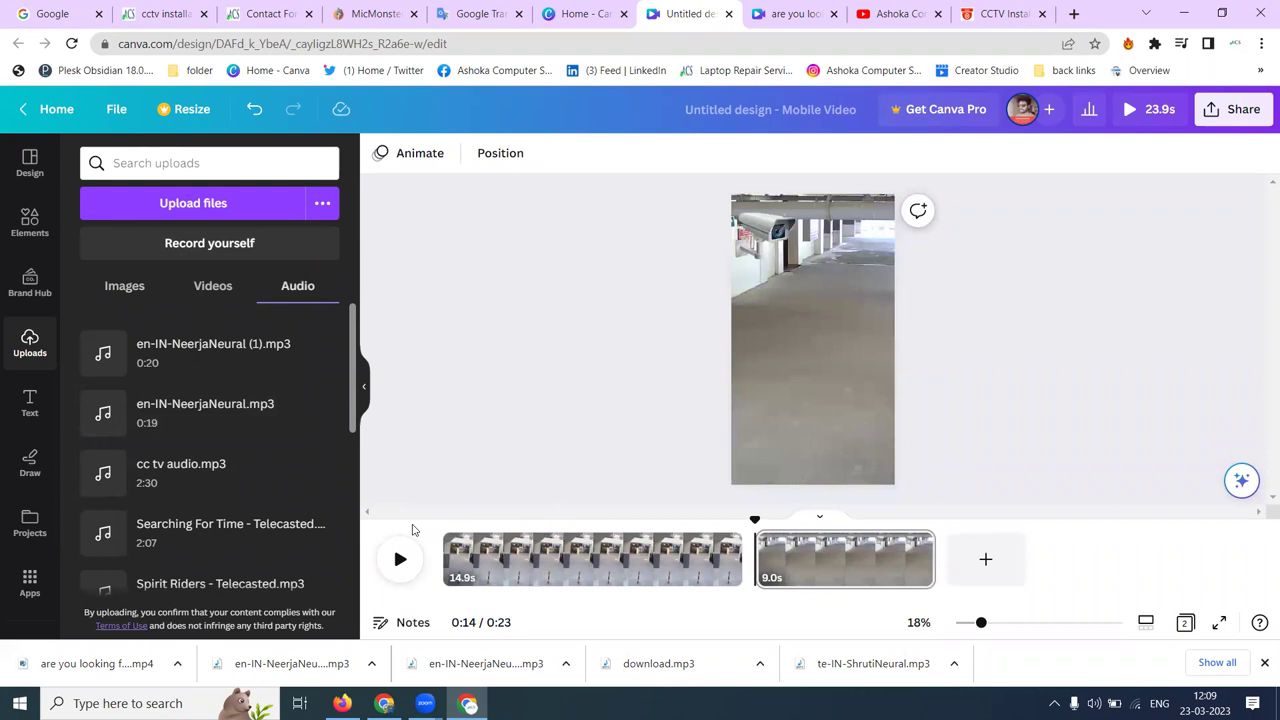
pyautogui.click(443, 523)
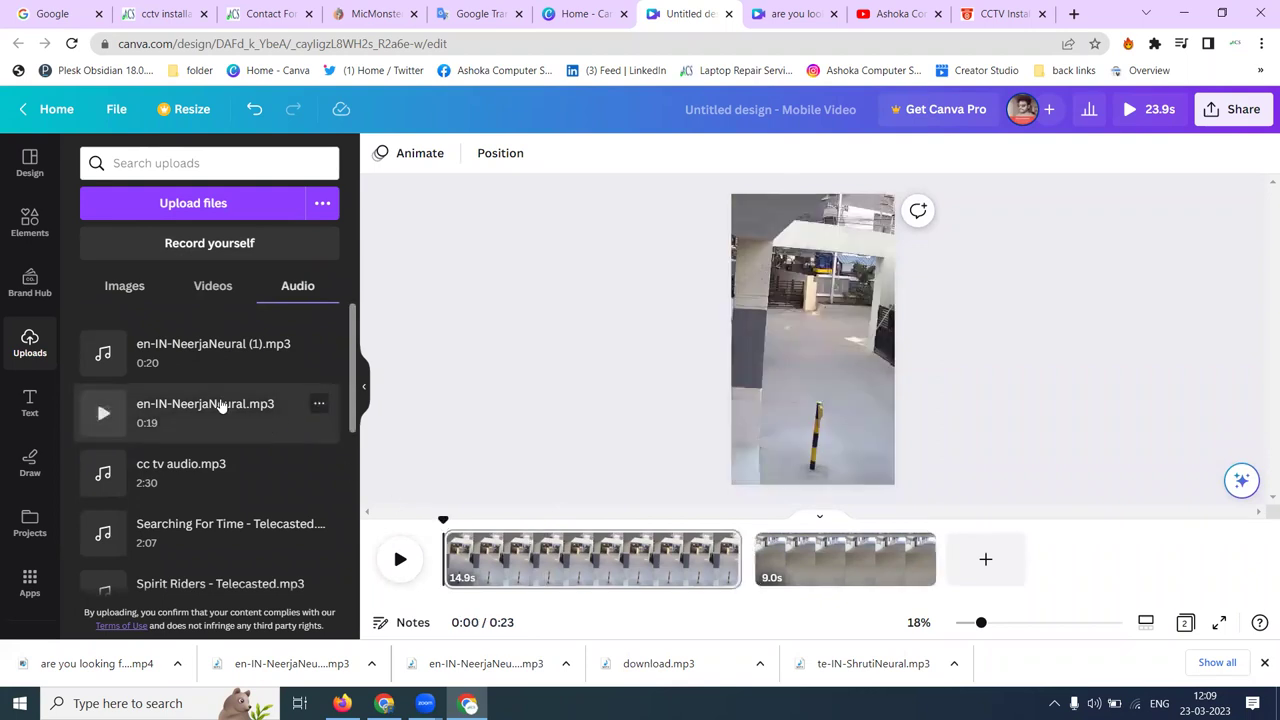
pyautogui.click(200, 428)
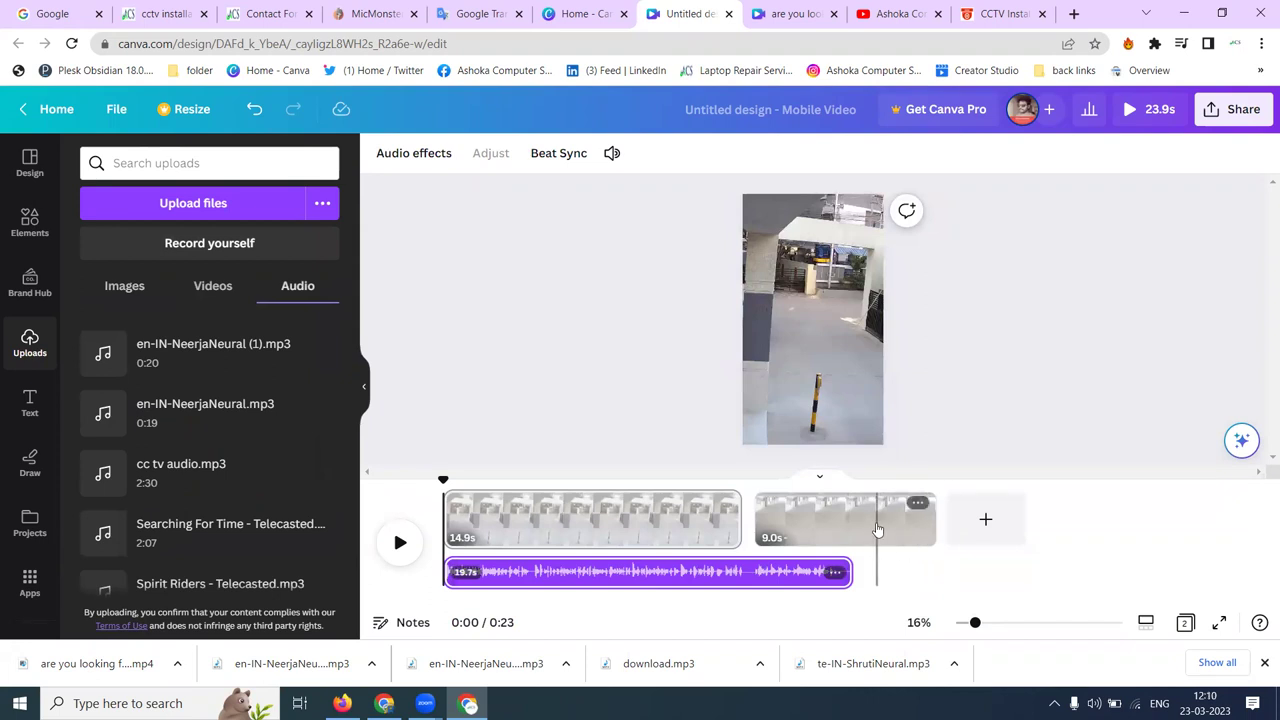
# - Trim the first video clip to 11.0s, then switch to the other promo design
pyautogui.click(724, 524)
pyautogui.moveTo(740, 520); pyautogui.dragTo(663, 516)
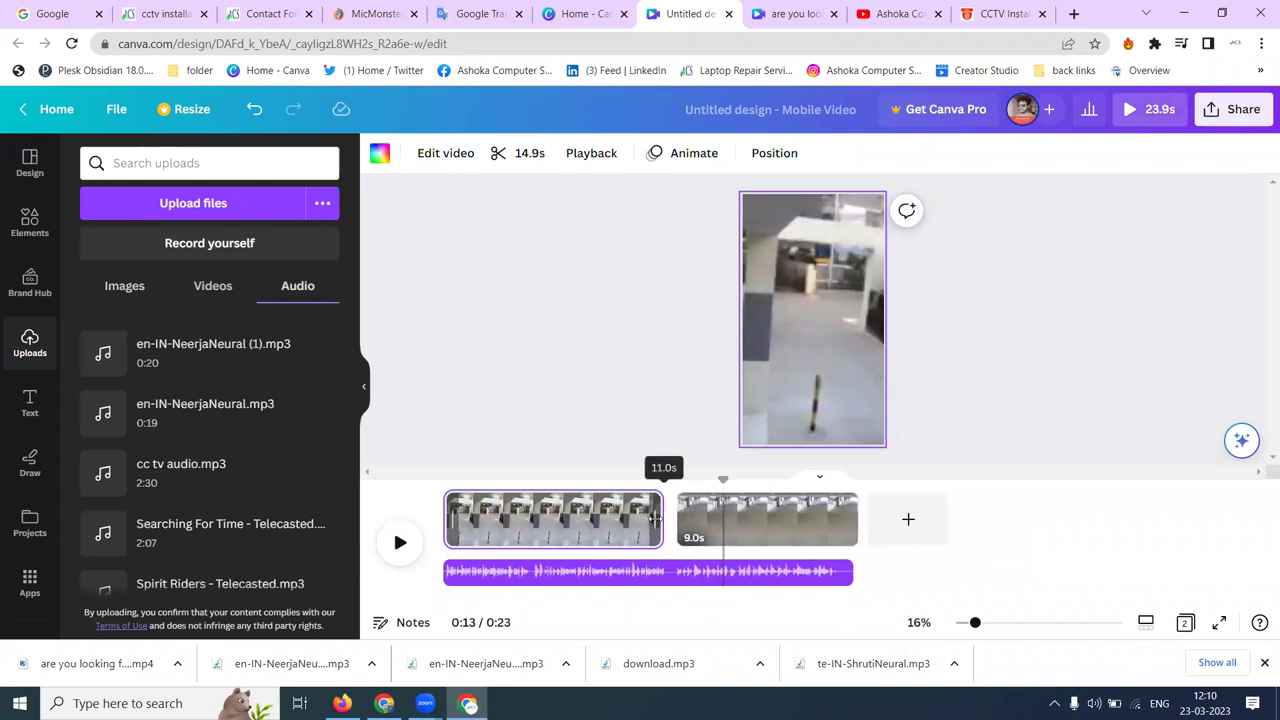
pyautogui.click(1051, 427)
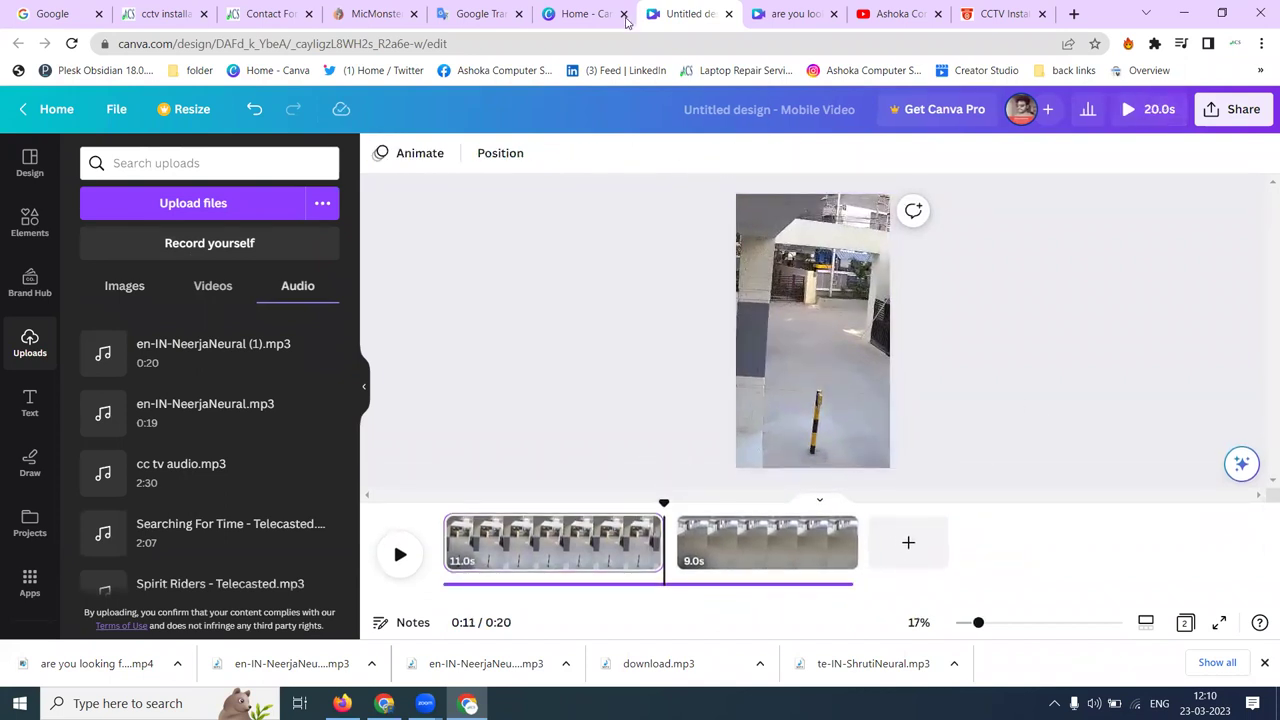
pyautogui.click(781, 12)
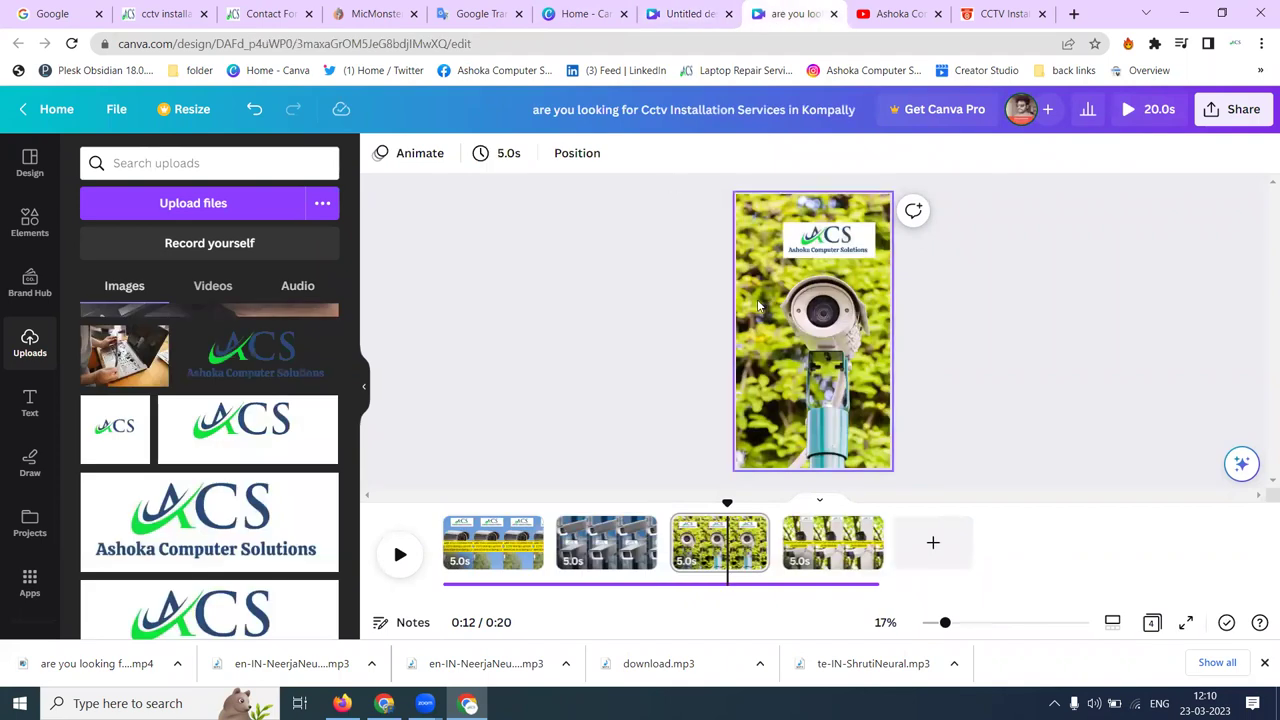
# - Switch back to the Untitled Mobile Video design, now 20.0s with its 11.0s and 9.0s clips
pyautogui.click(665, 10)
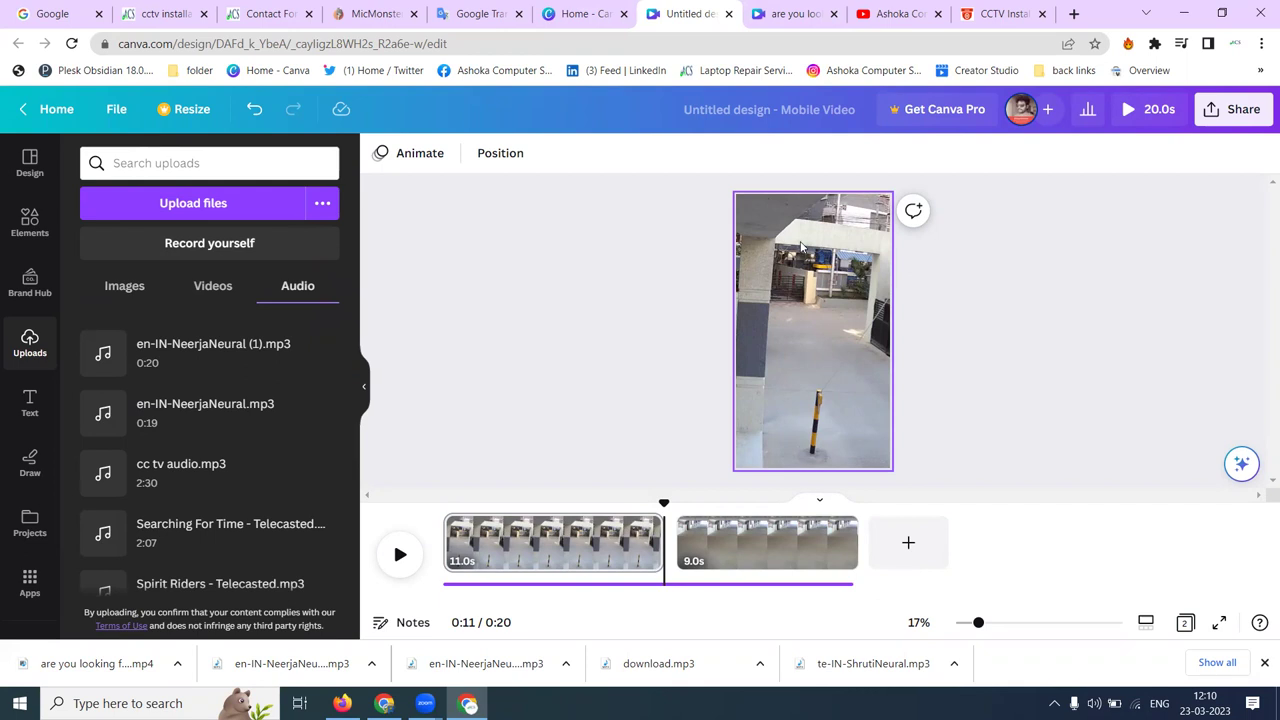
# - Add the wide ACS logo from the uploaded images and shrink it down
pyautogui.click(141, 287)
pyautogui.scroll(-5, 184, 425)
pyautogui.scroll(-10, 184, 425)
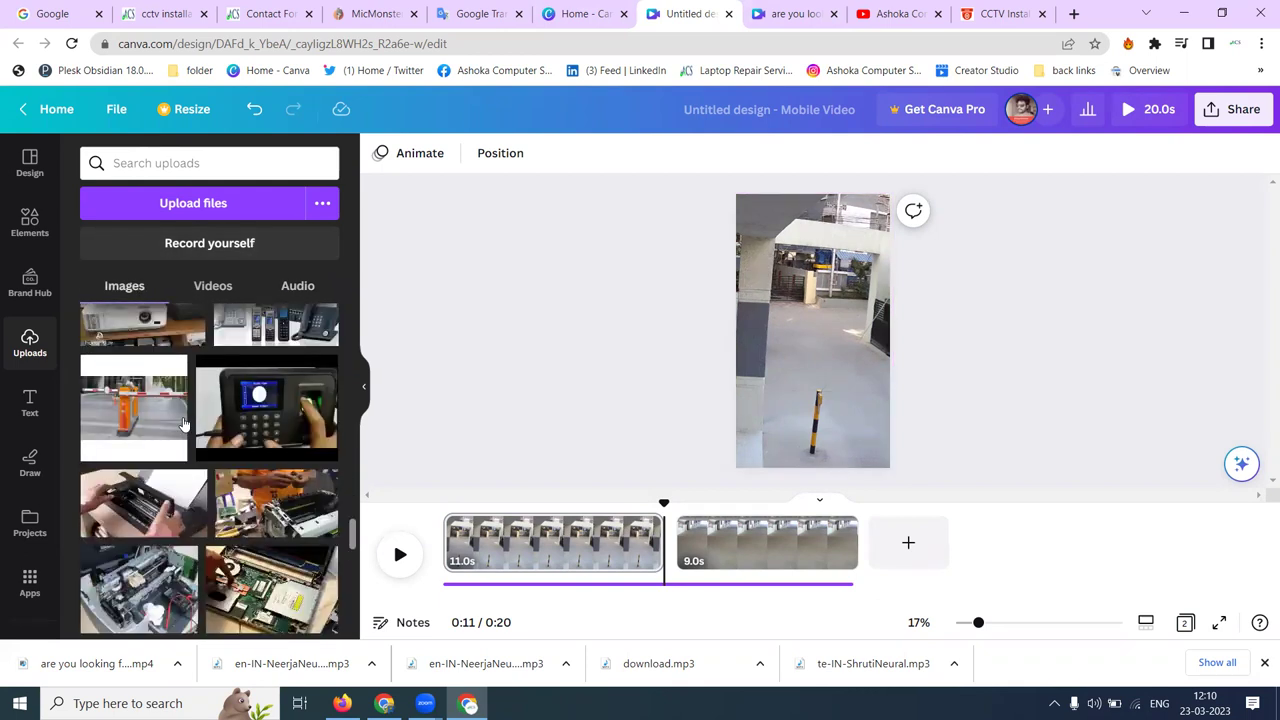
pyautogui.scroll(-1, 184, 425)
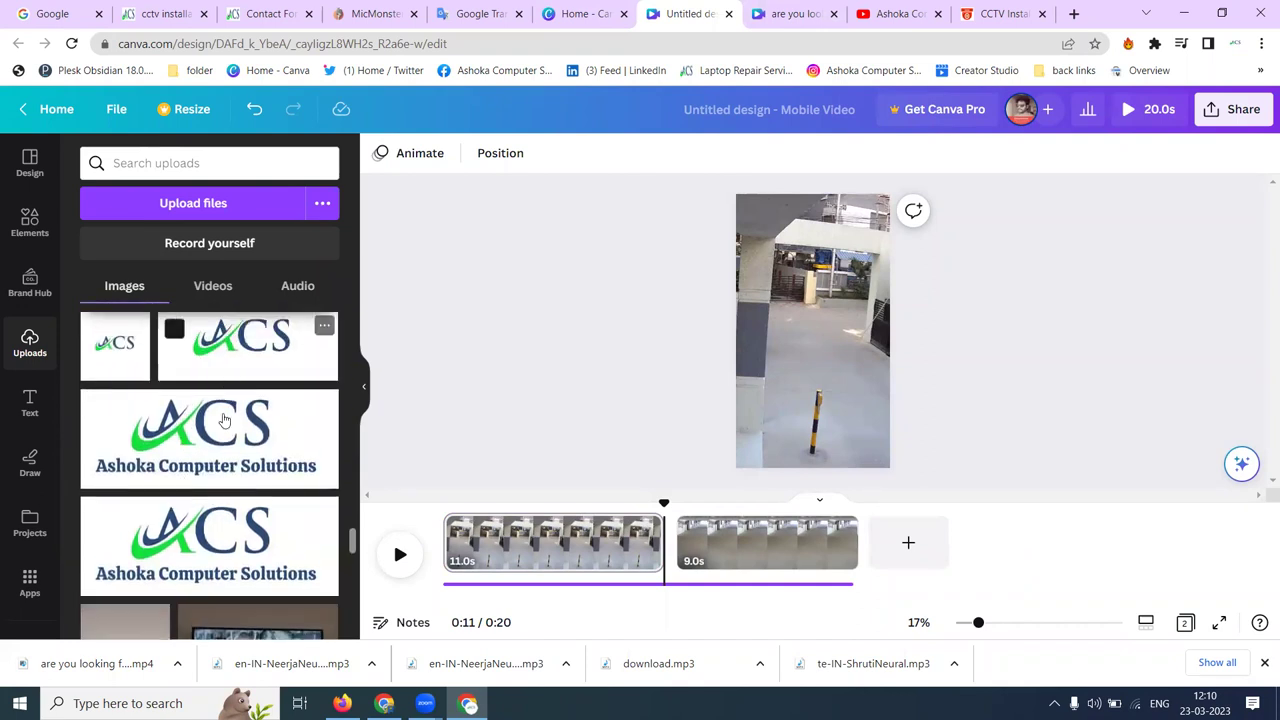
pyautogui.click(240, 345)
pyautogui.moveTo(755, 353); pyautogui.dragTo(822, 251)
# - Place the small ACS logo near the top-right of the second clip, beside the camera photo
pyautogui.click(514, 540)
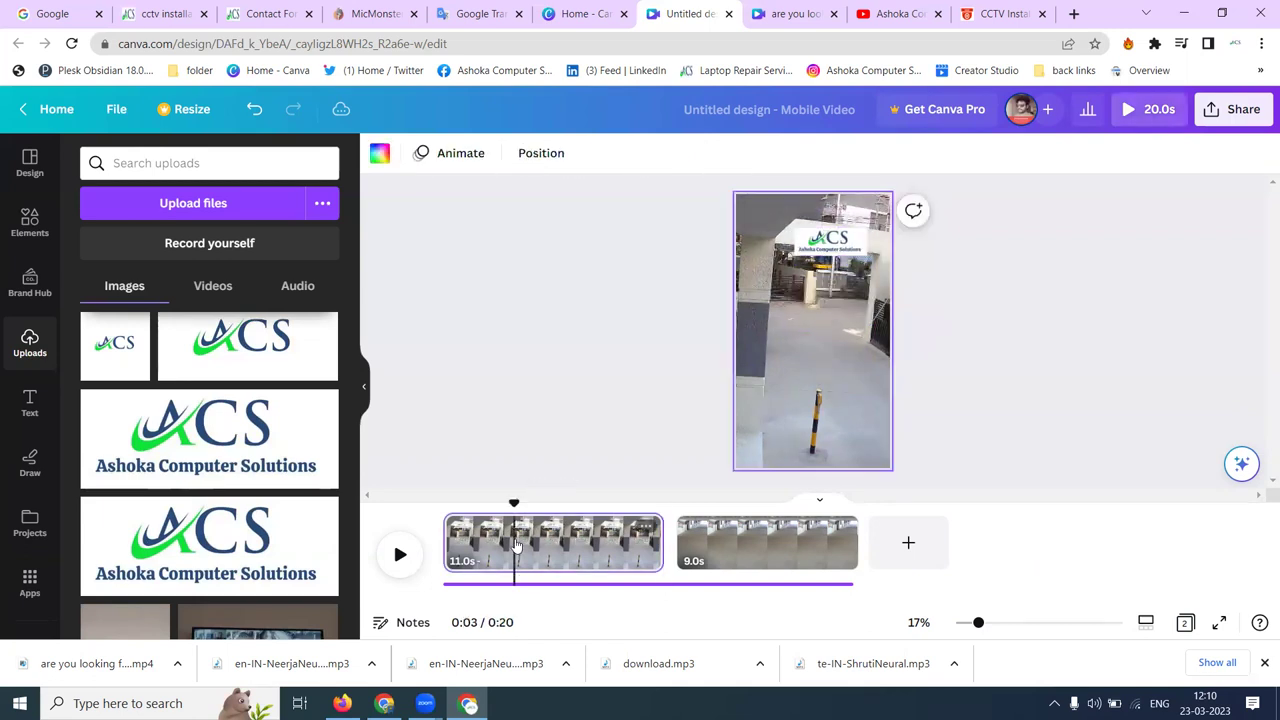
pyautogui.click(777, 550)
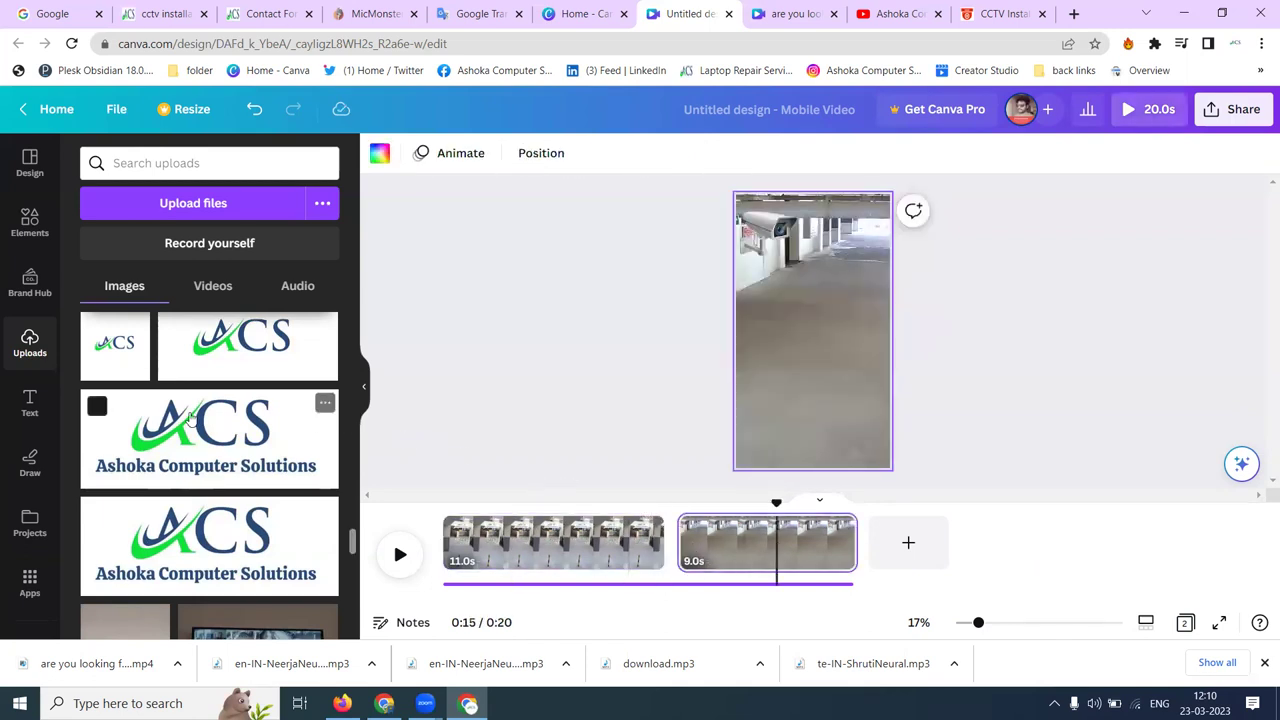
pyautogui.moveTo(797, 330); pyautogui.dragTo(827, 260)
pyautogui.click(986, 305)
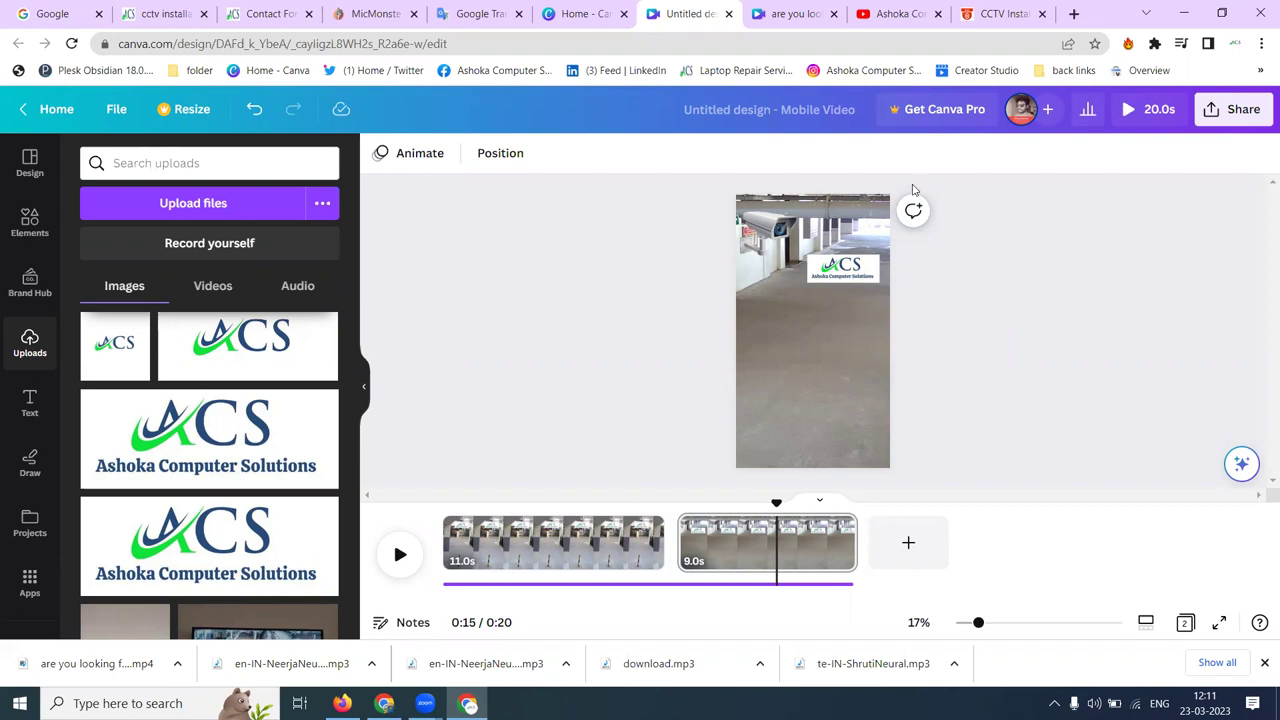
pyautogui.click(375, 10)
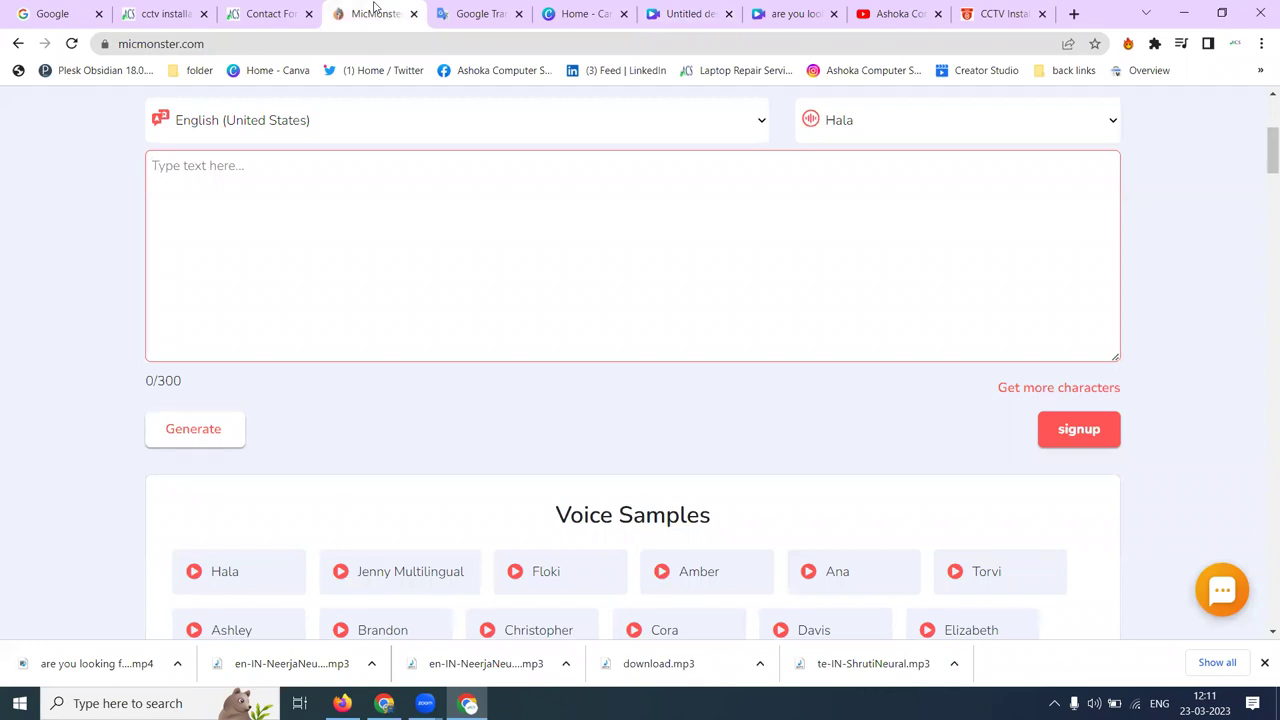
# - Set the MicMonster voiceover language to Telugu (India) and keep the Shruti voice
pyautogui.click(229, 126)
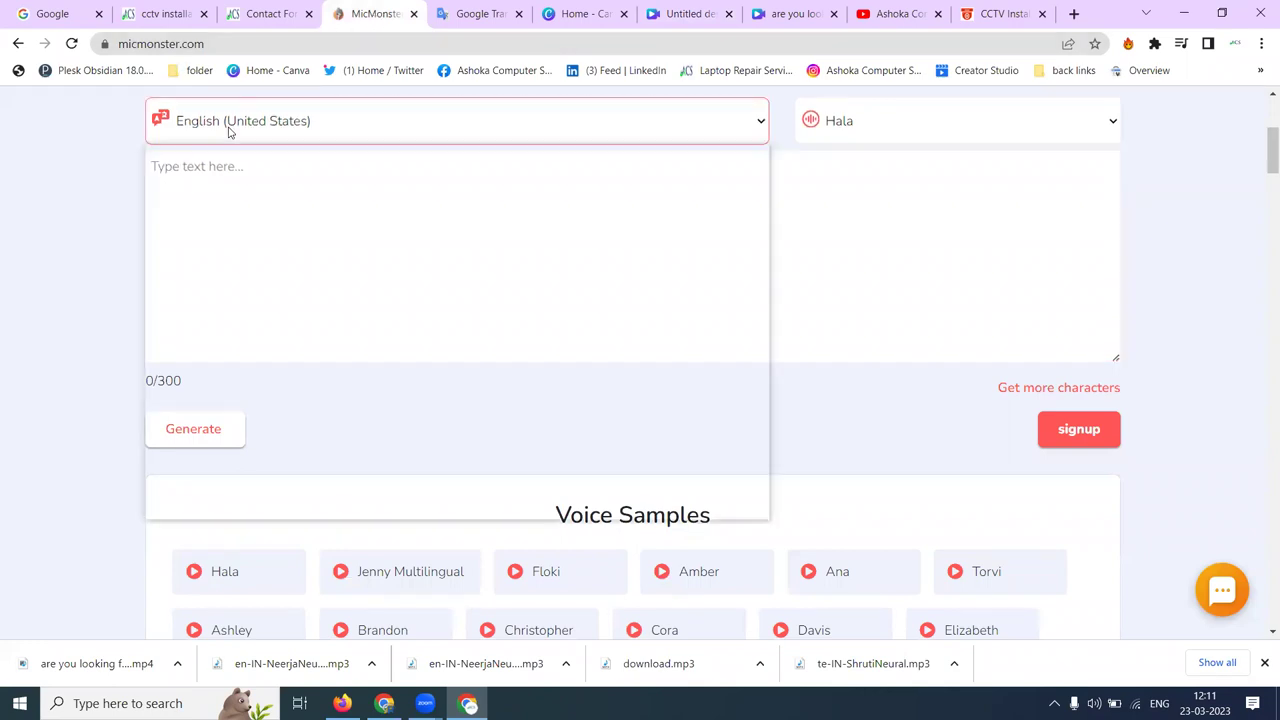
pyautogui.scroll(-10, 260, 260)
pyautogui.scroll(-3, 278, 309)
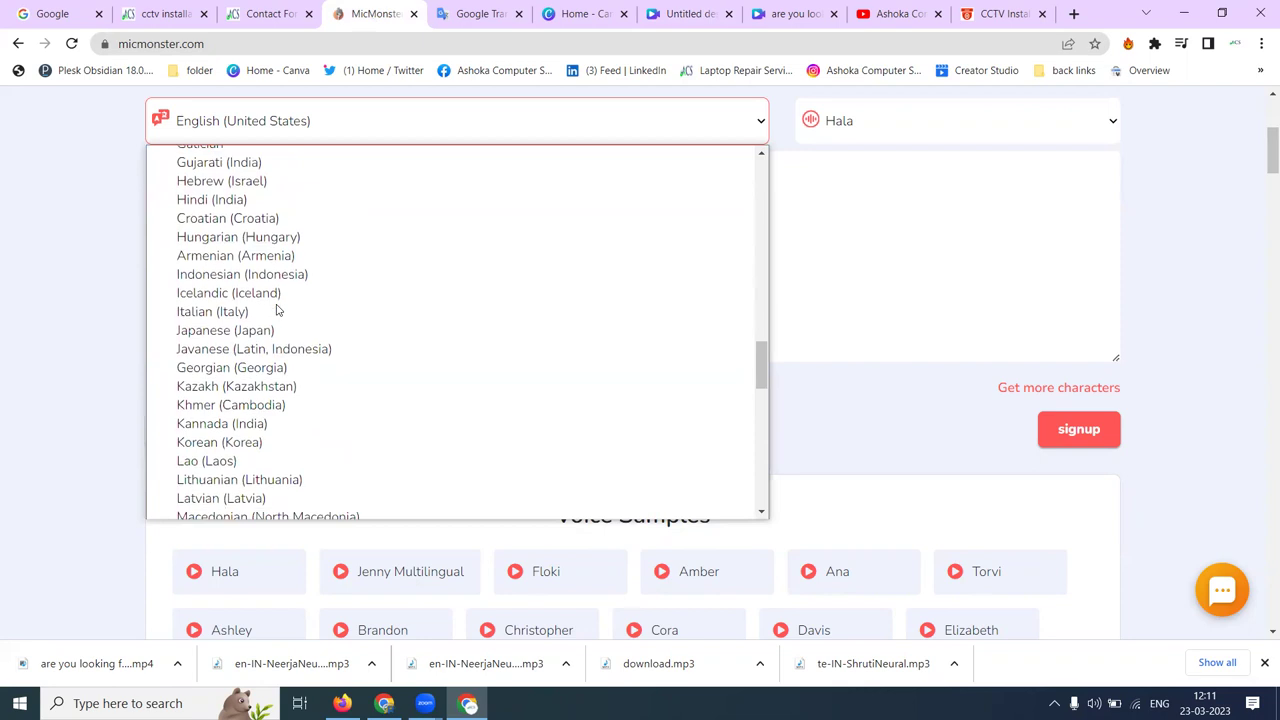
pyautogui.scroll(-3, 278, 309)
pyautogui.press('t')
pyautogui.scroll(-3, 278, 309)
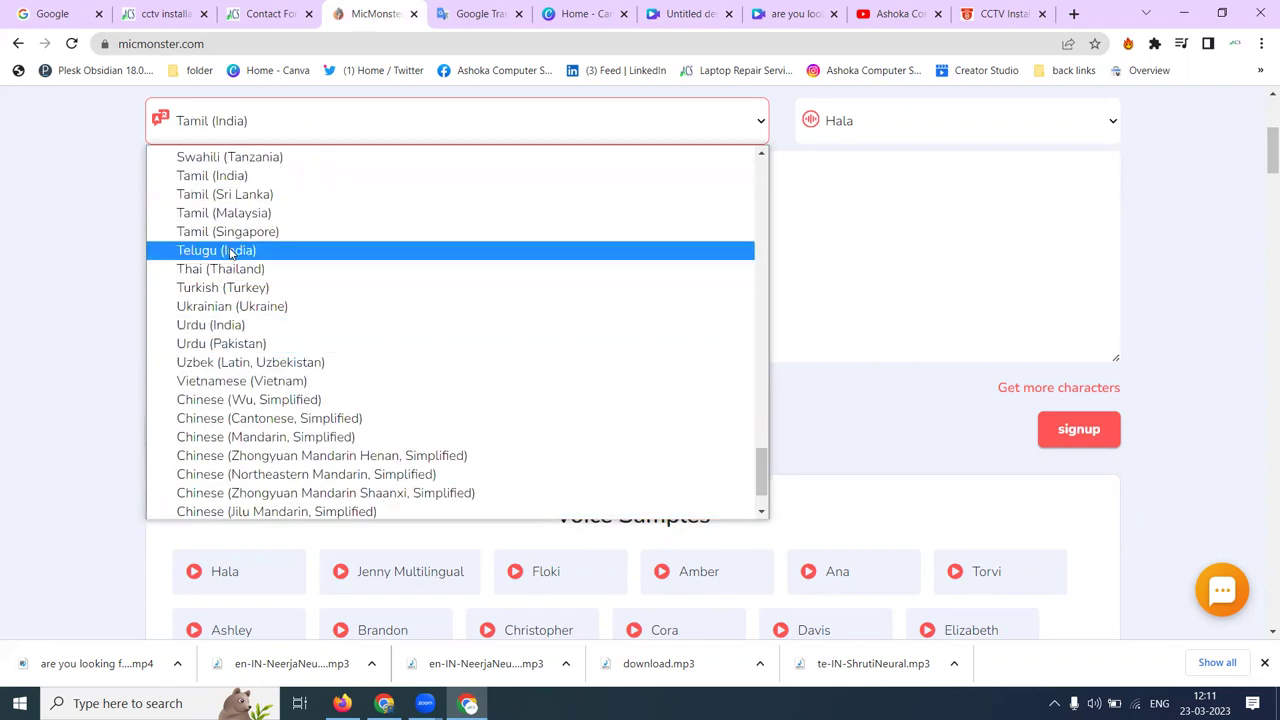
pyautogui.click(230, 253)
pyautogui.click(252, 221)
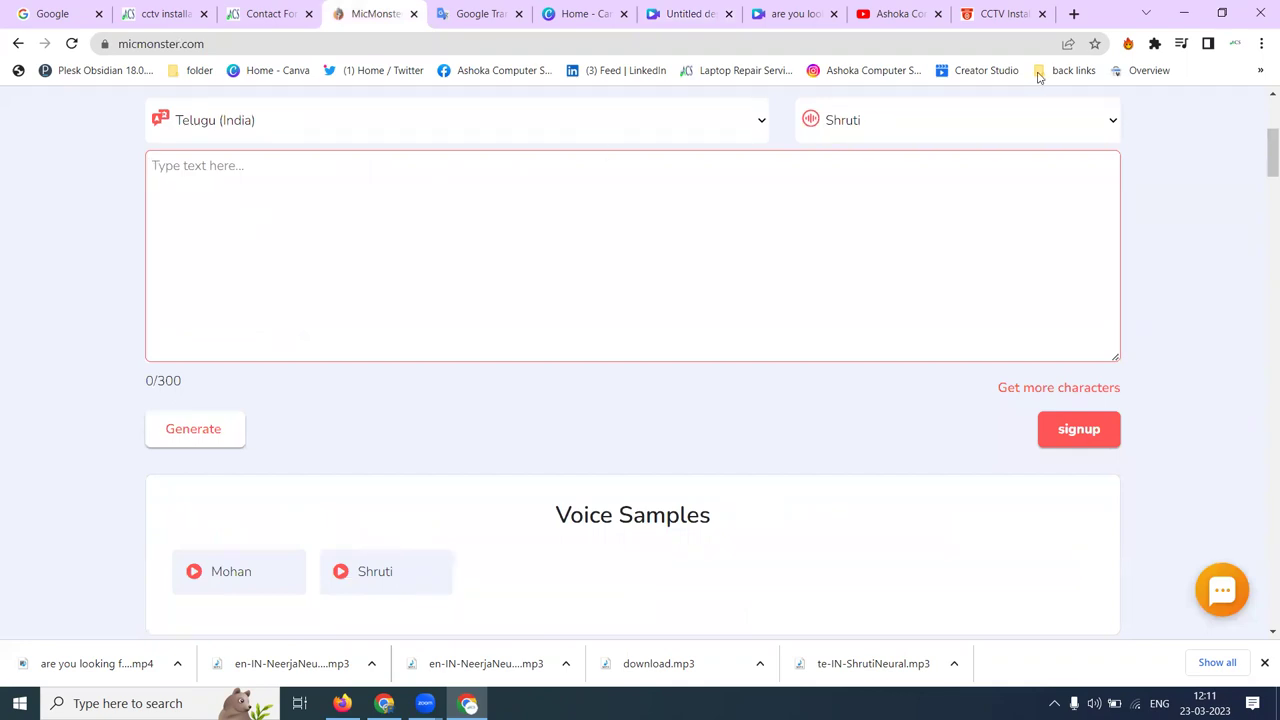
pyautogui.click(965, 124)
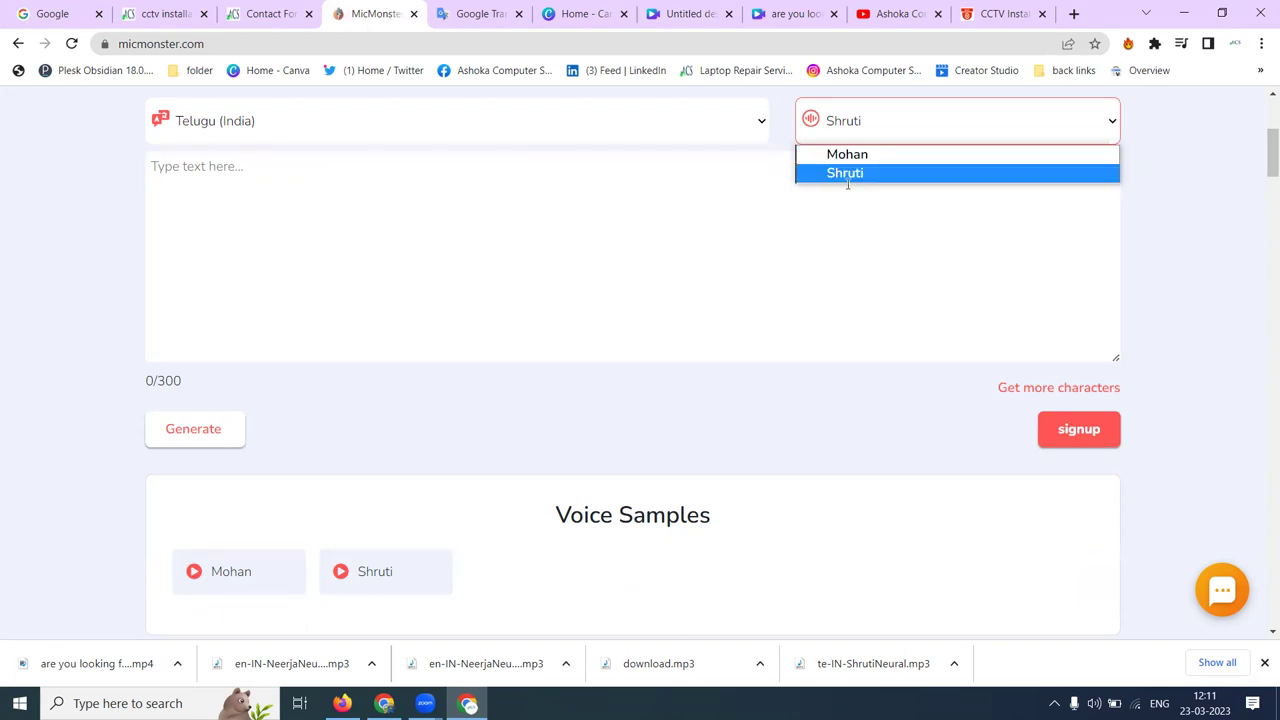
pyautogui.click(854, 176)
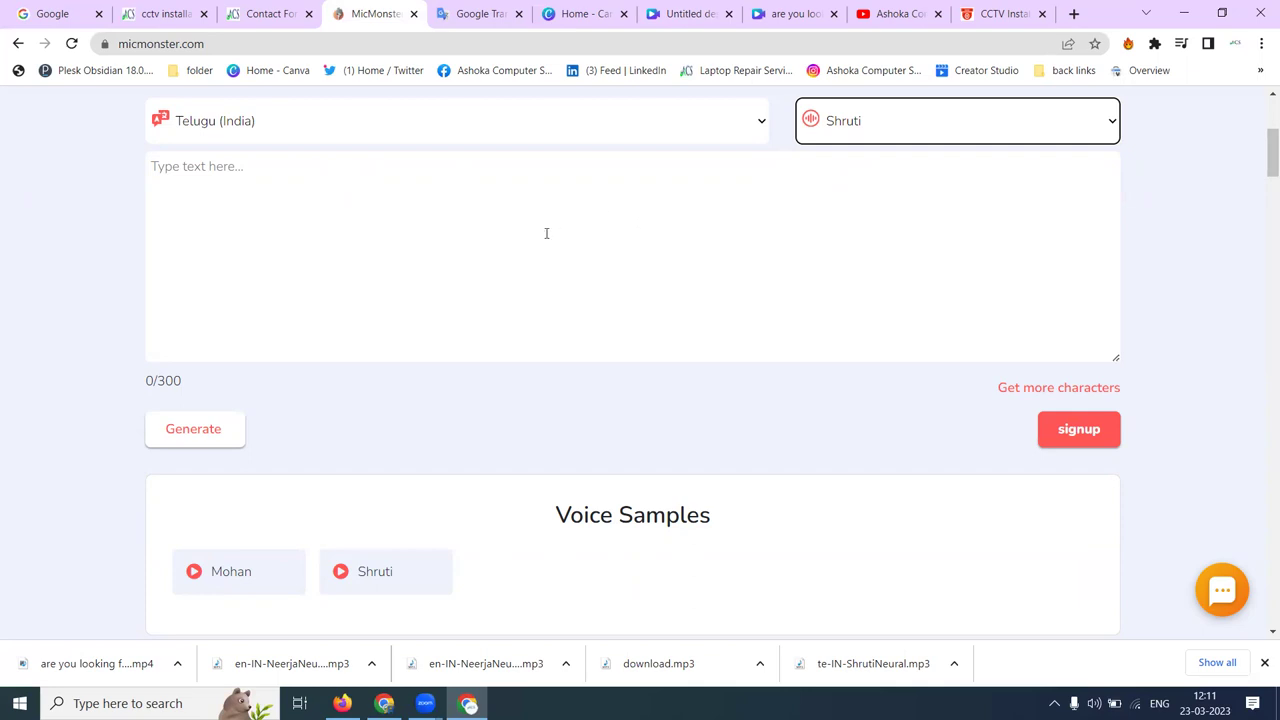
# - Switch to the Chrome window showing the YouTube channel's Videos page
pyautogui.click(384, 703)
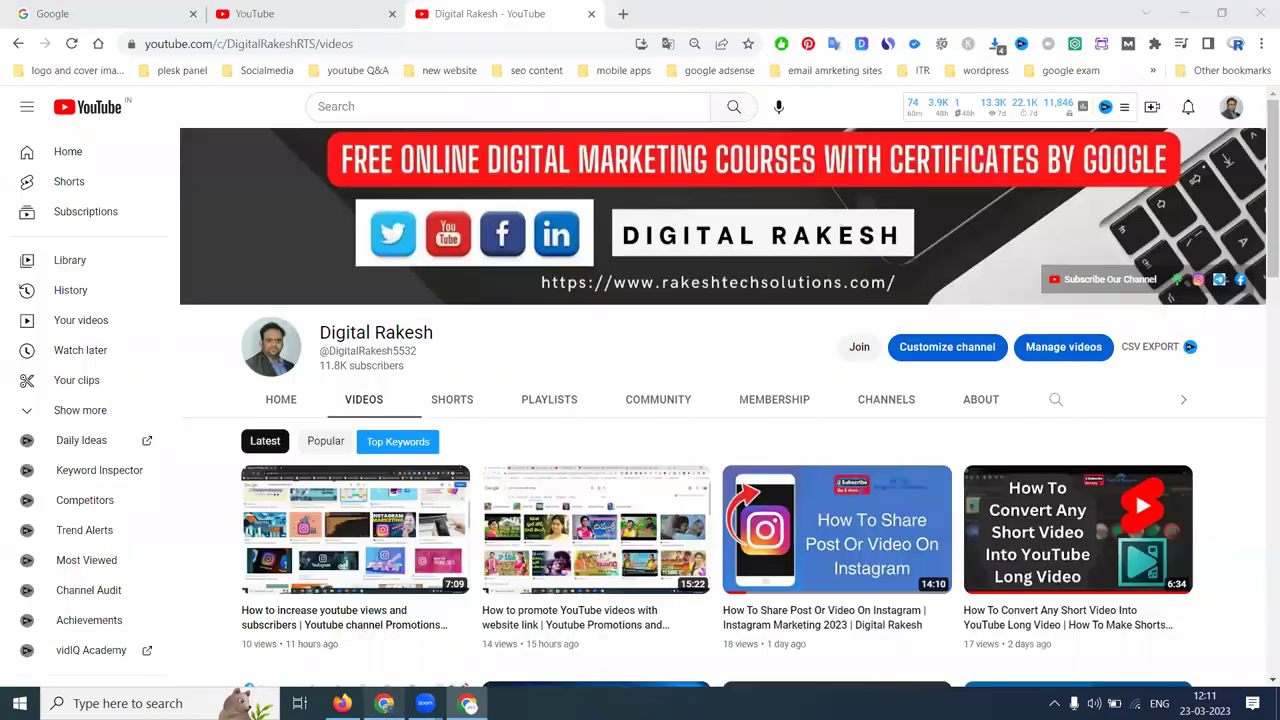